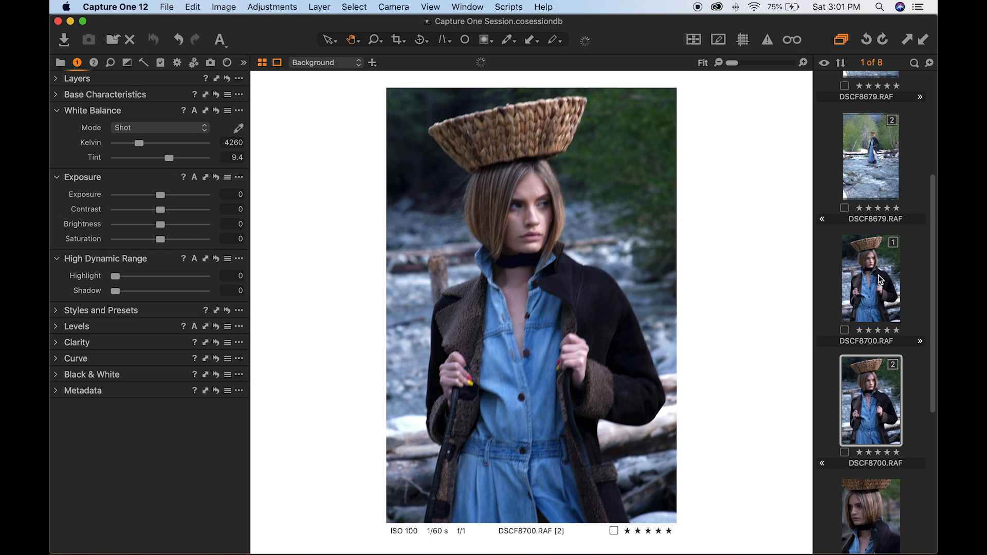
- Create a new variant of the DSCF8646.RAF photo and select variant 1 for editing
key(Up)
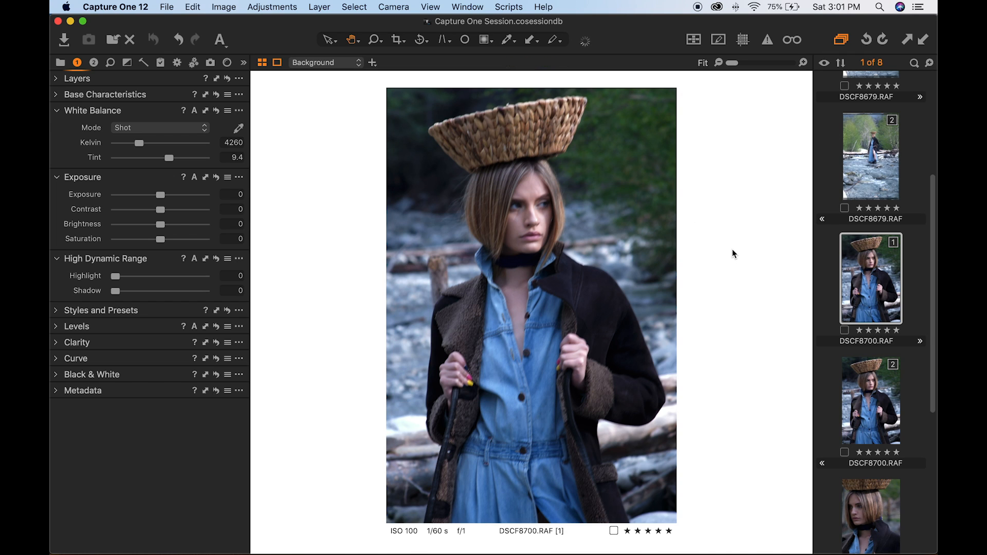
scroll(868, 154, up, 3)
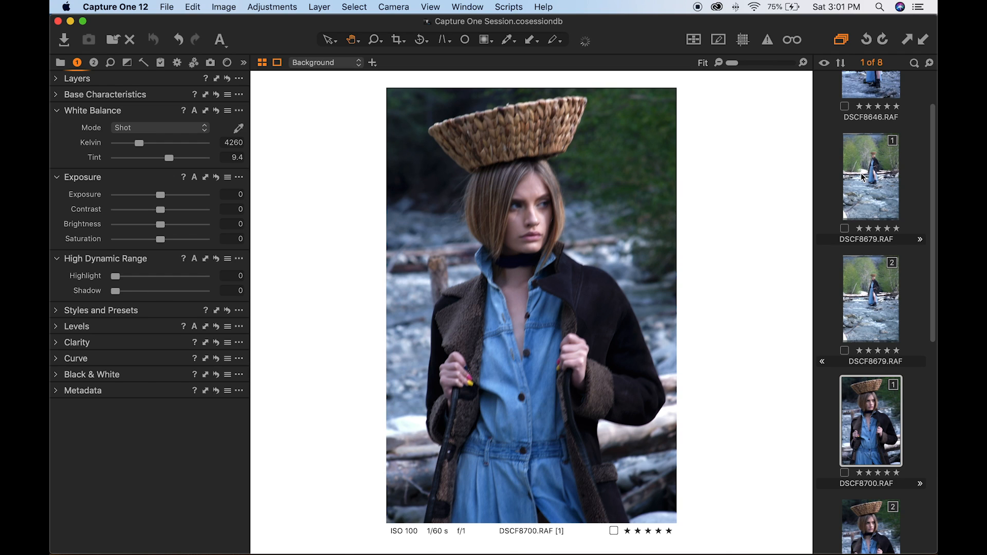
scroll(874, 149, up, 4)
click(885, 121)
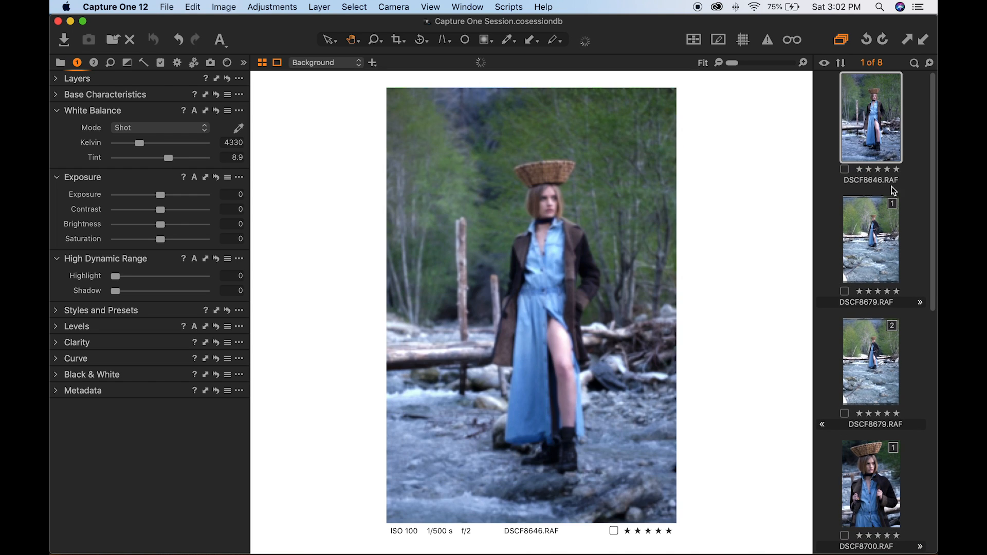
click(886, 252)
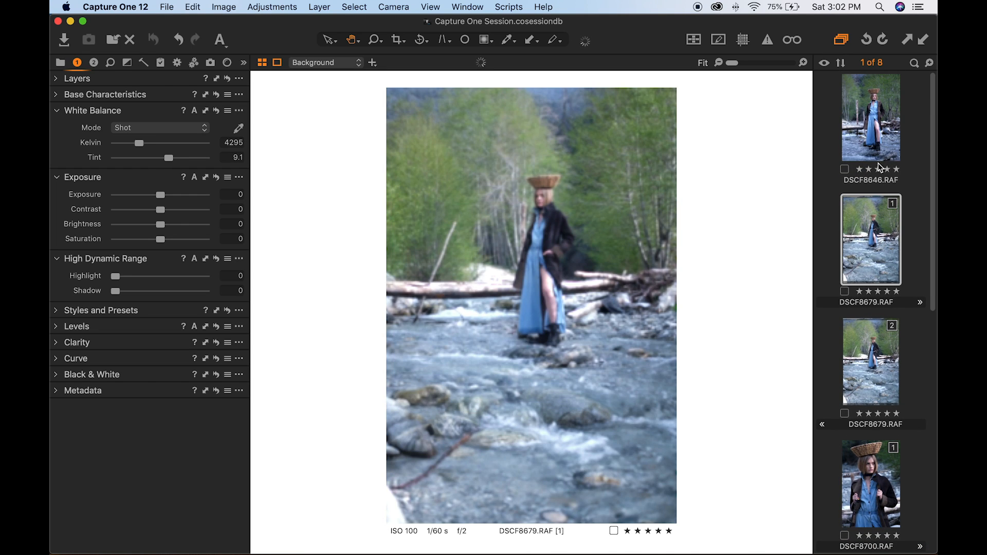
click(883, 130)
key(F2)
click(862, 112)
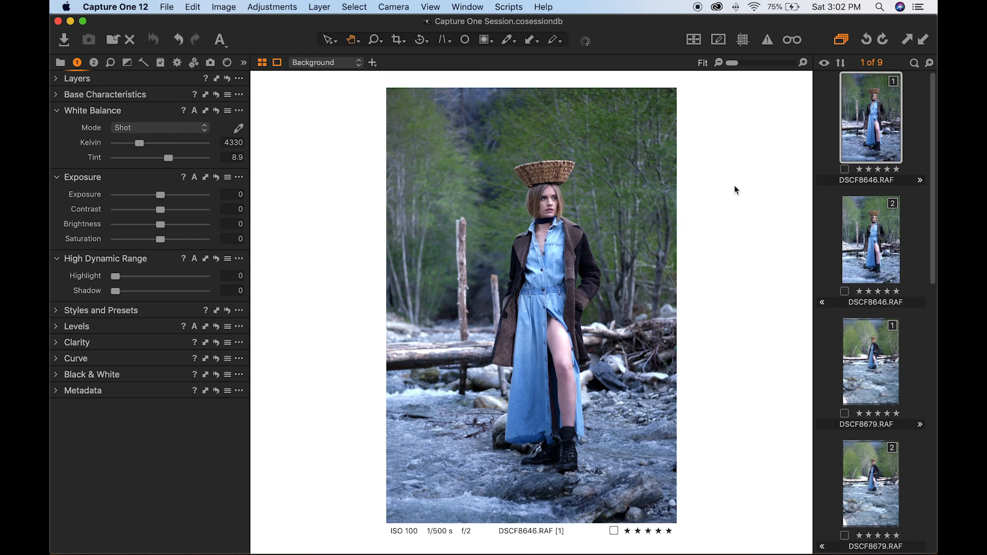
- Correct the lens with distortion 120, sharpness falloff 250 and light falloff 120, and enable Diffraction Correction
click(227, 63)
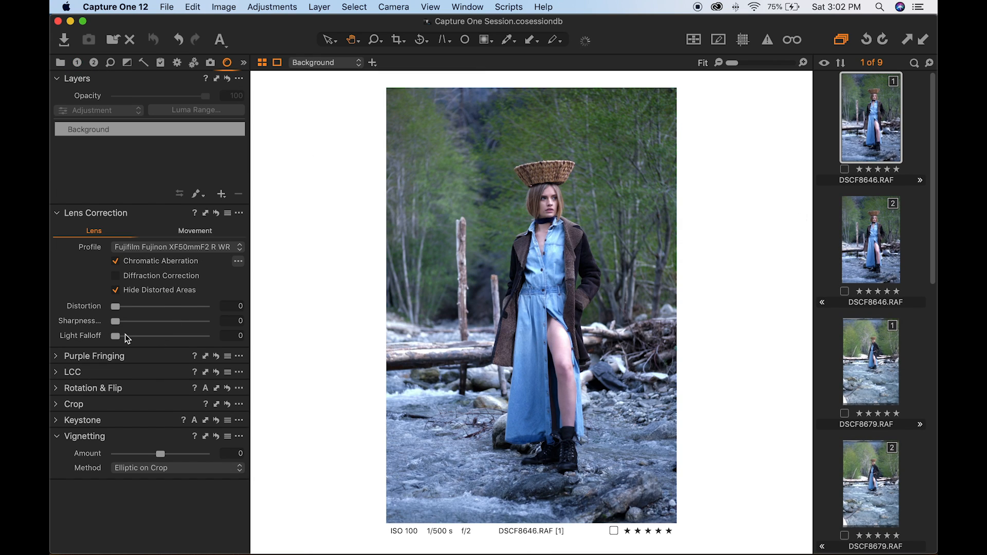
drag(116, 335, 260, 345)
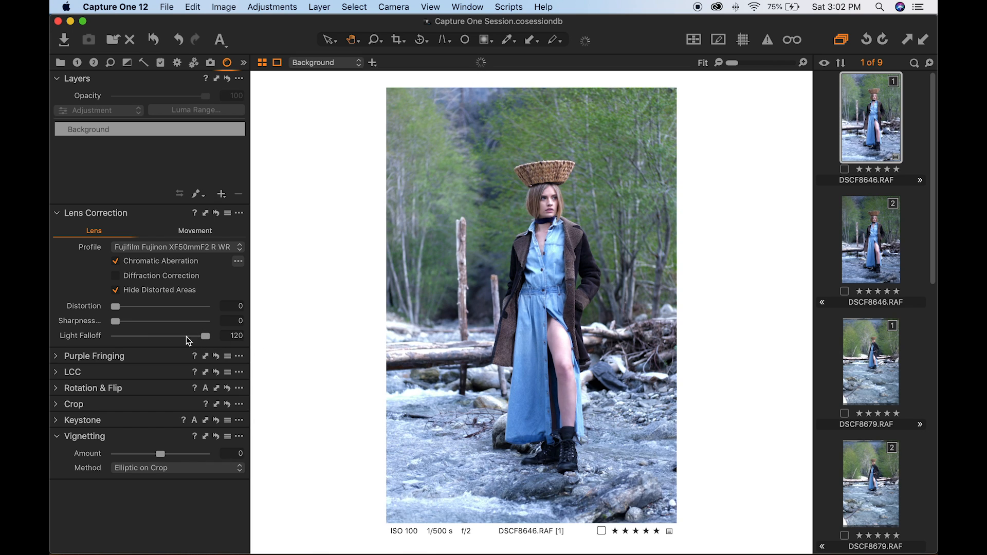
drag(139, 322, 293, 346)
drag(170, 307, 260, 307)
click(116, 276)
click(116, 323)
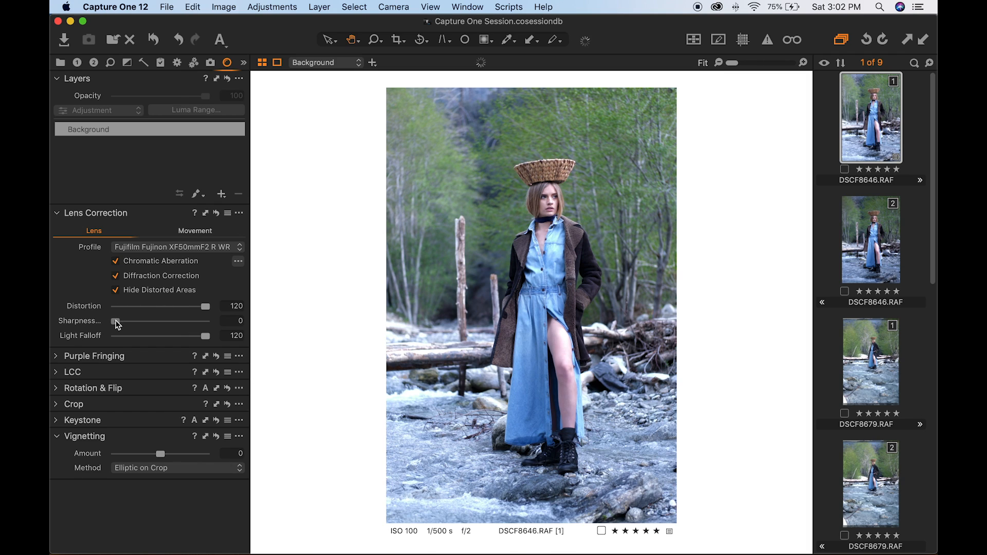
drag(117, 323, 244, 334)
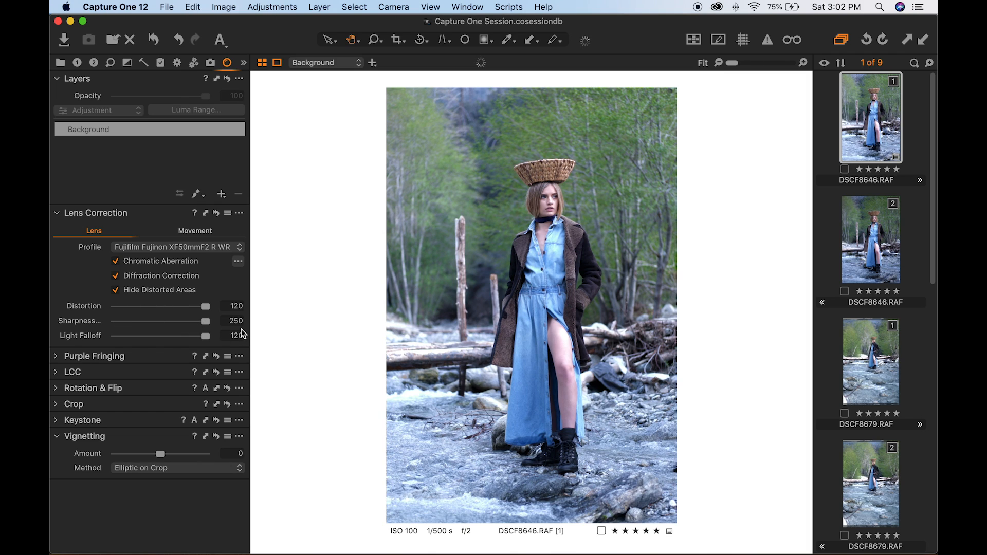
- Recover the photo's highlights by setting the High Dynamic Range Highlight value to 50
click(77, 62)
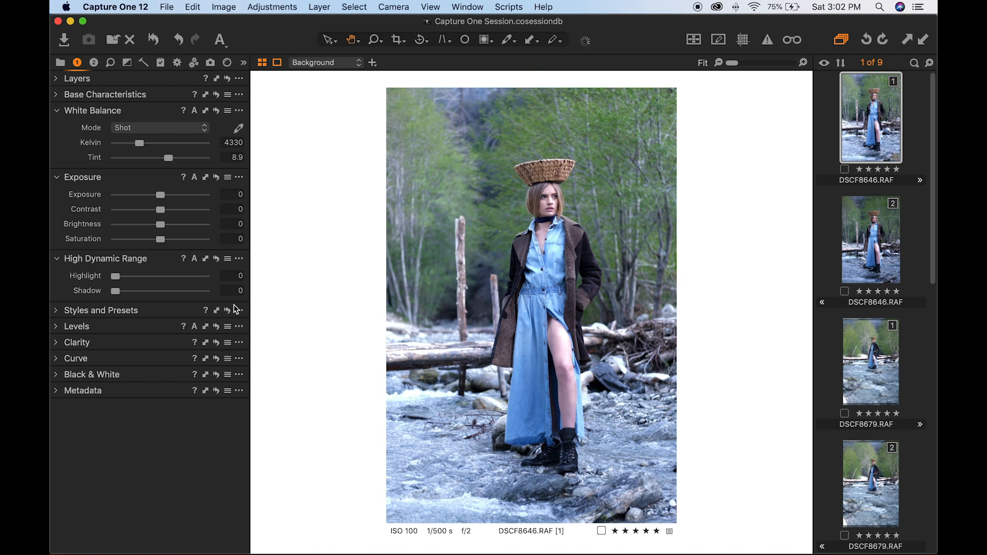
click(164, 277)
drag(163, 276, 160, 277)
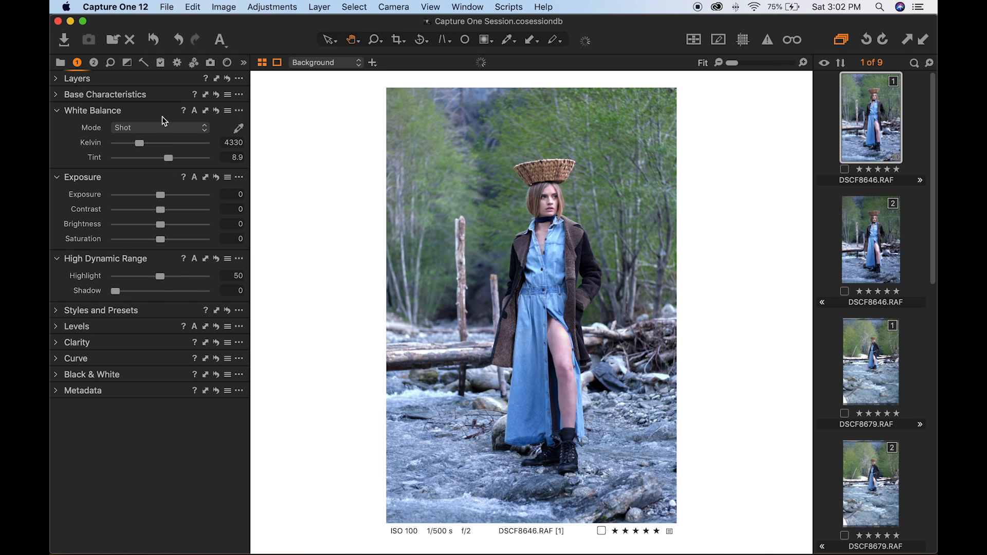
- Try the Fujifilm CLASSIC CHROME curve in the base characteristics, and apply Fujifilm ASTIA (SOFT) instead
click(56, 95)
click(206, 128)
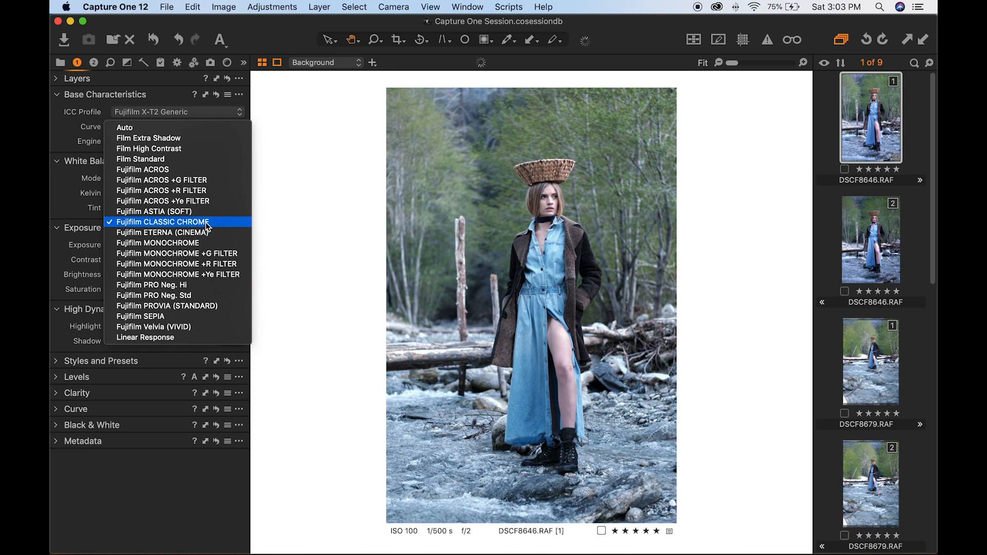
click(206, 223)
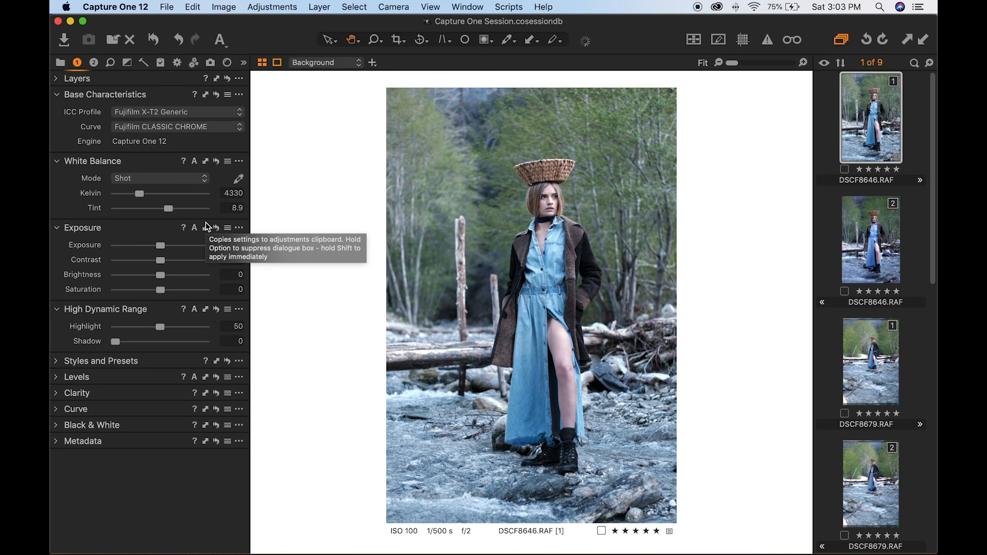
click(171, 128)
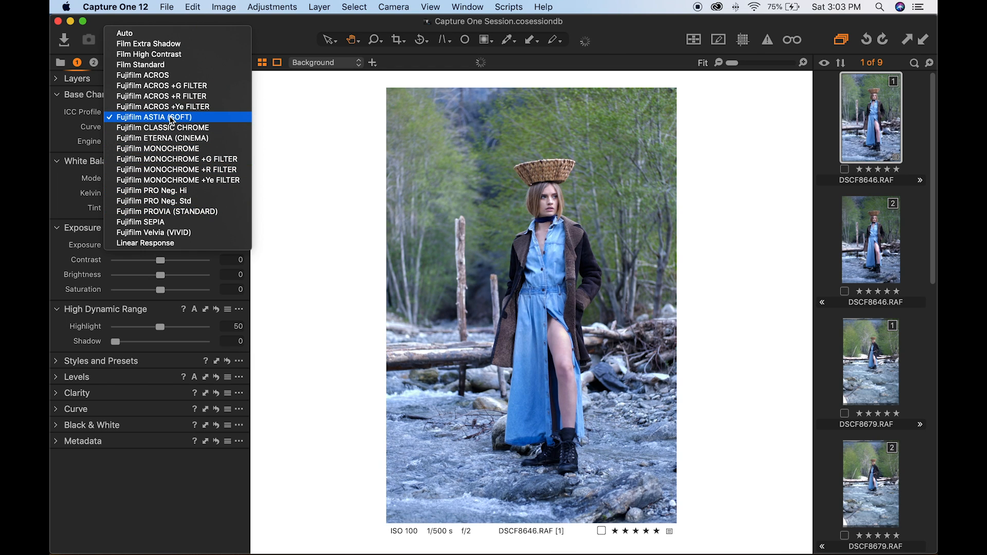
click(172, 119)
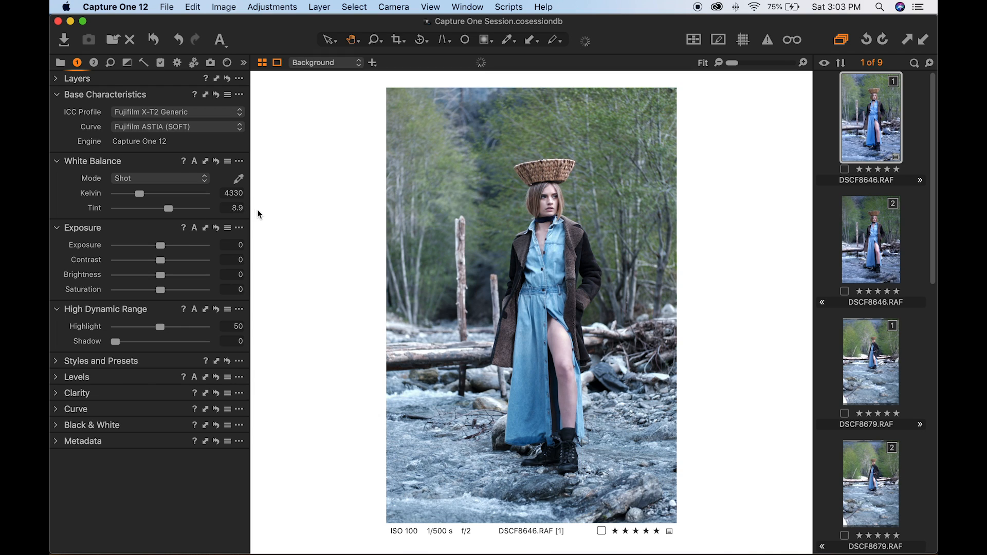
click(182, 127)
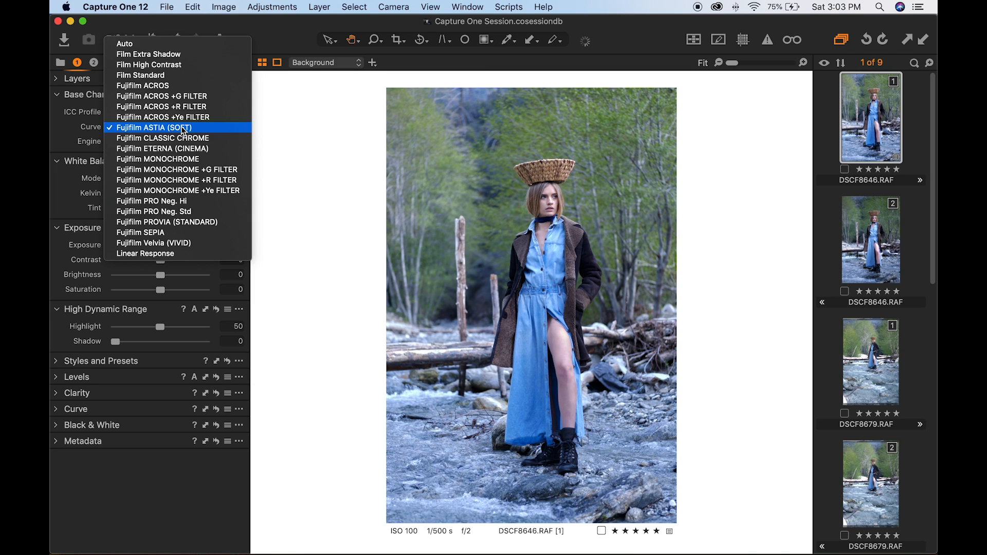
click(275, 136)
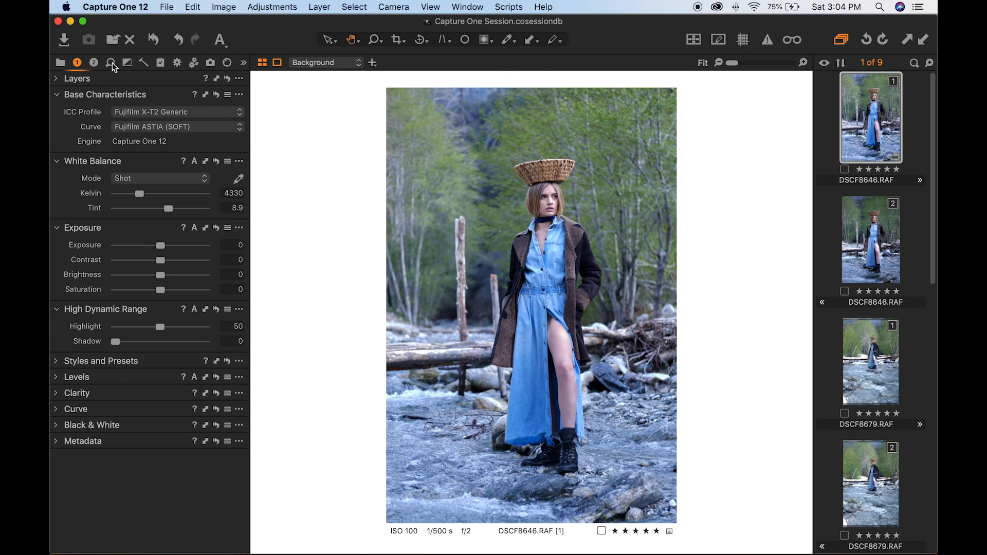
- Pick the green of the trees as a colour range in the advanced Color Editor
click(93, 63)
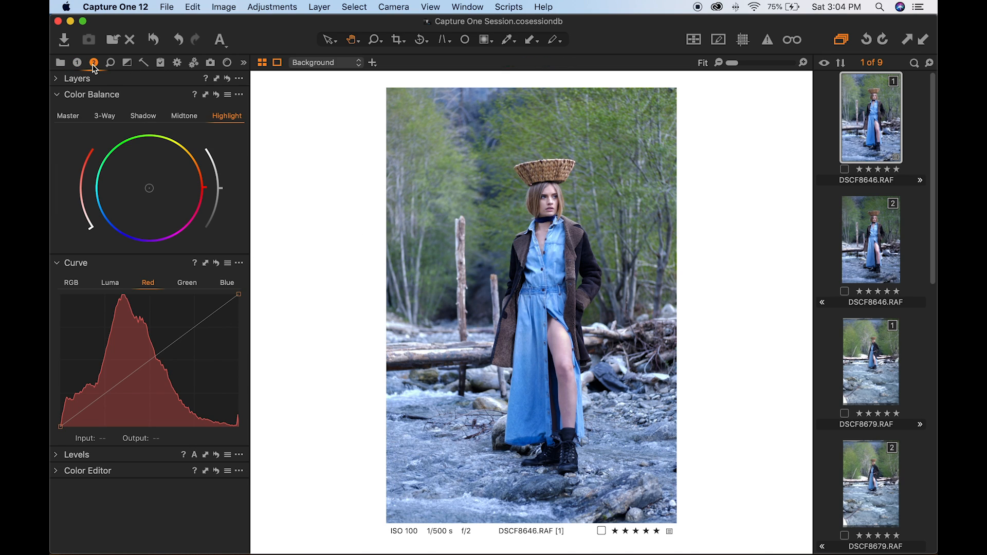
click(58, 263)
click(57, 94)
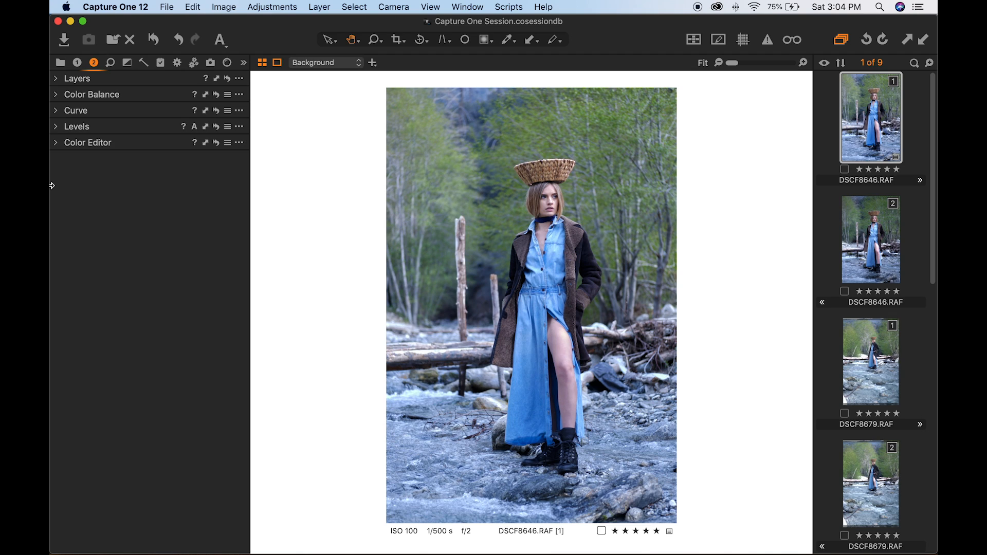
click(55, 143)
click(147, 162)
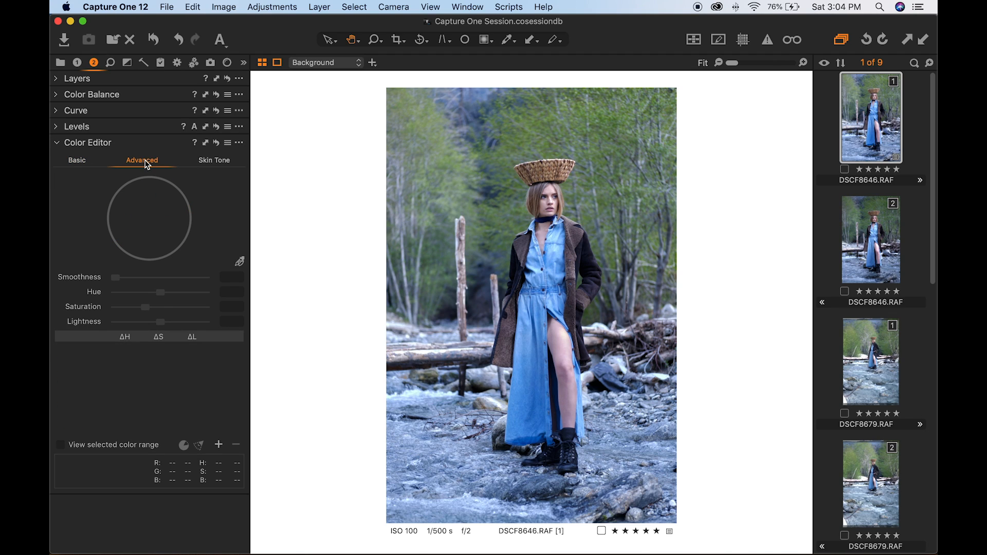
click(240, 261)
click(694, 68)
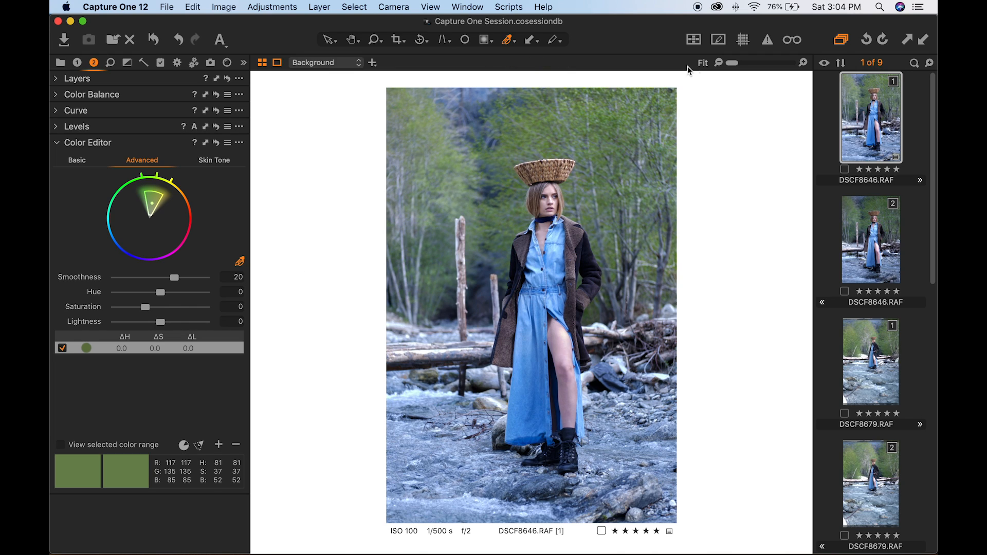
- Preview the selected green range, widen it to span from yellow to cyan, and set its smoothness to 30
click(59, 448)
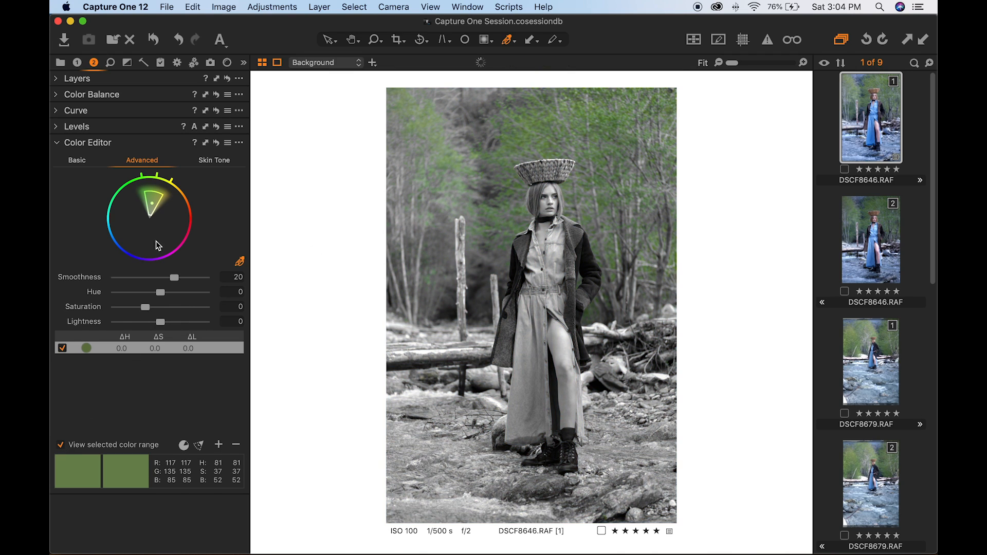
drag(157, 195, 106, 205)
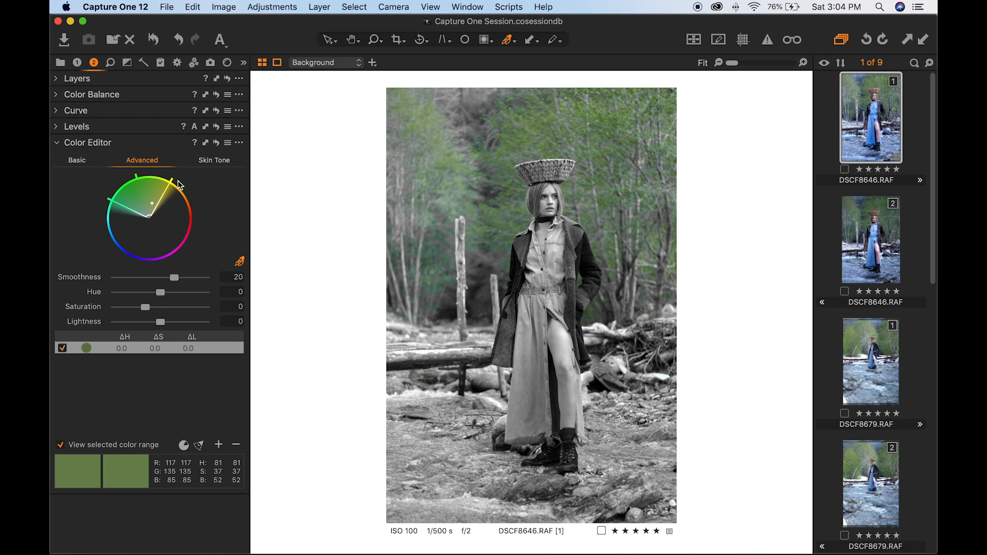
drag(173, 182, 190, 193)
drag(174, 182, 178, 184)
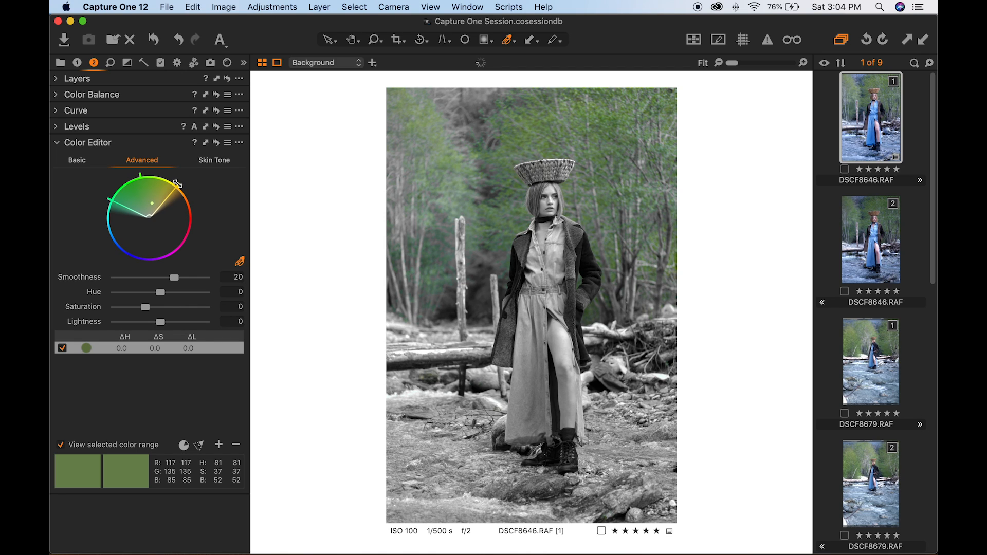
click(192, 277)
mouse_move(179, 186)
mouse_down()
mouse_move(185, 192)
mouse_move(178, 184)
mouse_up()
drag(113, 202, 109, 218)
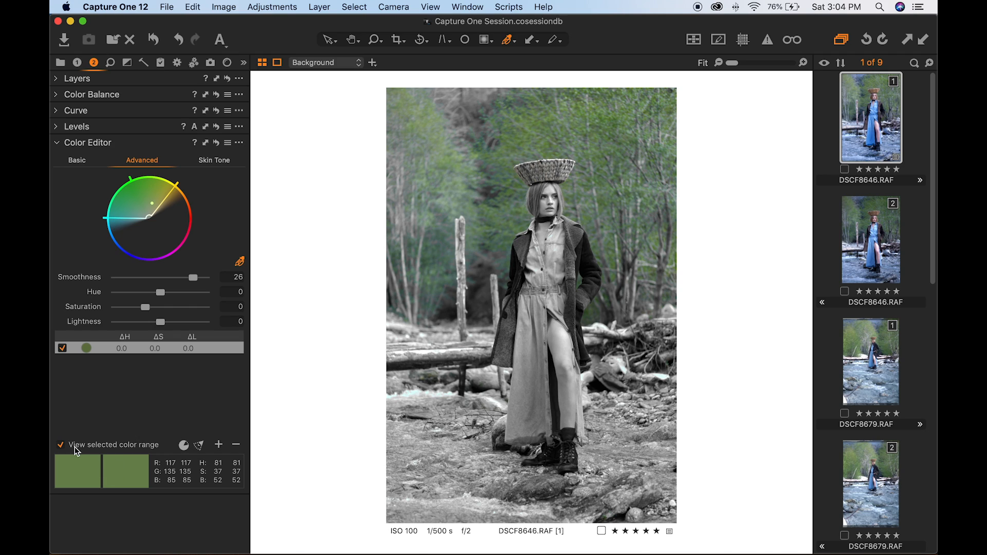
drag(193, 278, 225, 284)
click(60, 444)
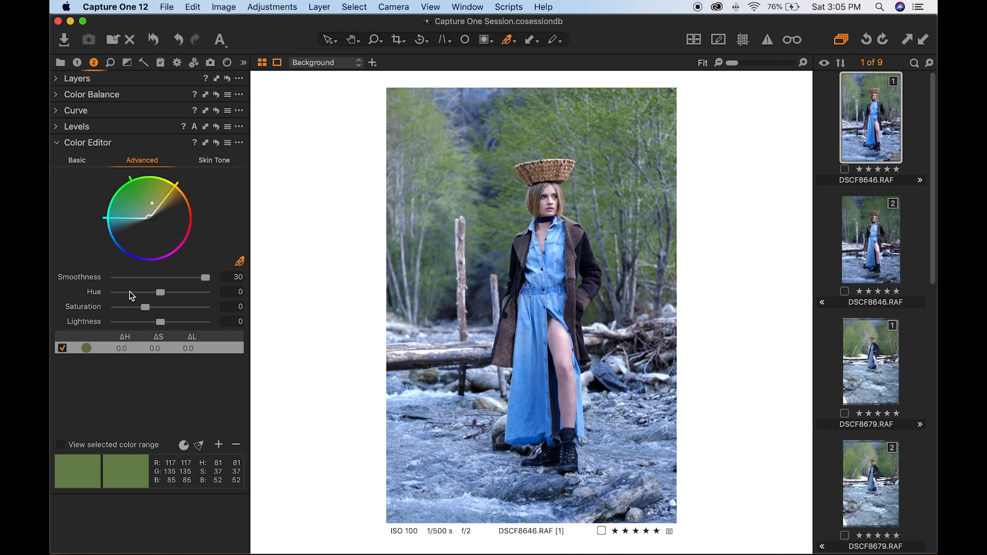
- Shift the hue of the green colour range to 19.7
click(130, 293)
drag(130, 292, 189, 297)
drag(188, 294, 190, 294)
- Pick the blue of the river as a second colour range and widen it to span from cyan to magenta
click(446, 454)
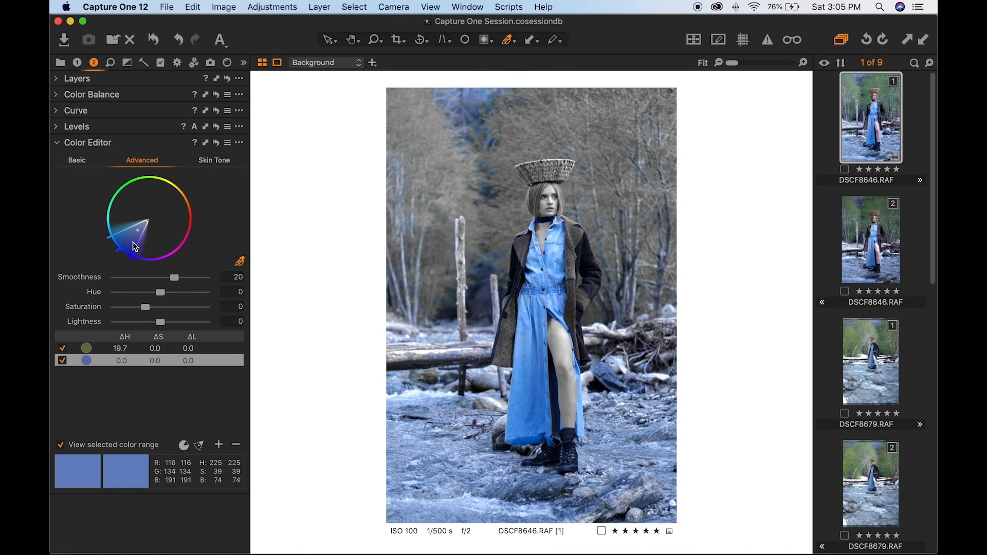
drag(139, 252, 114, 220)
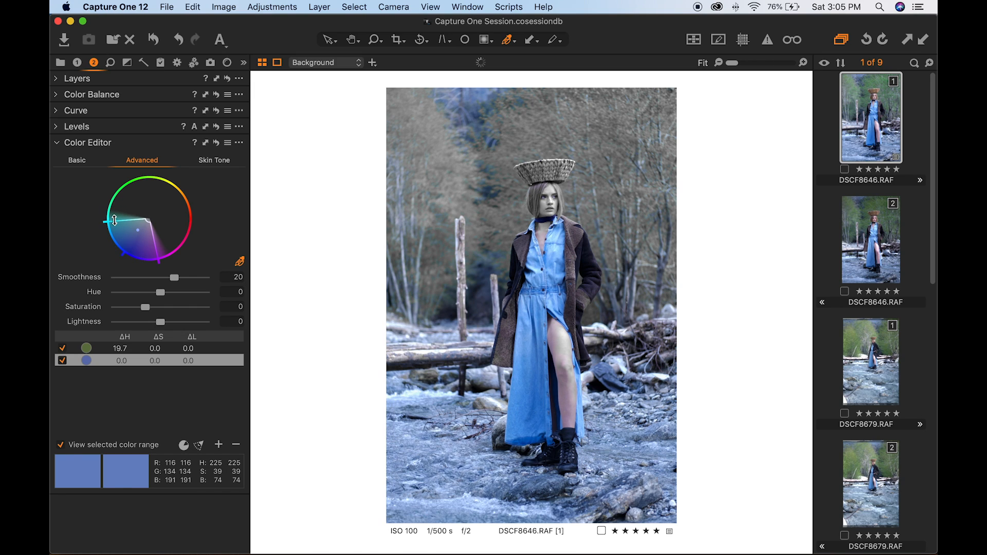
click(60, 446)
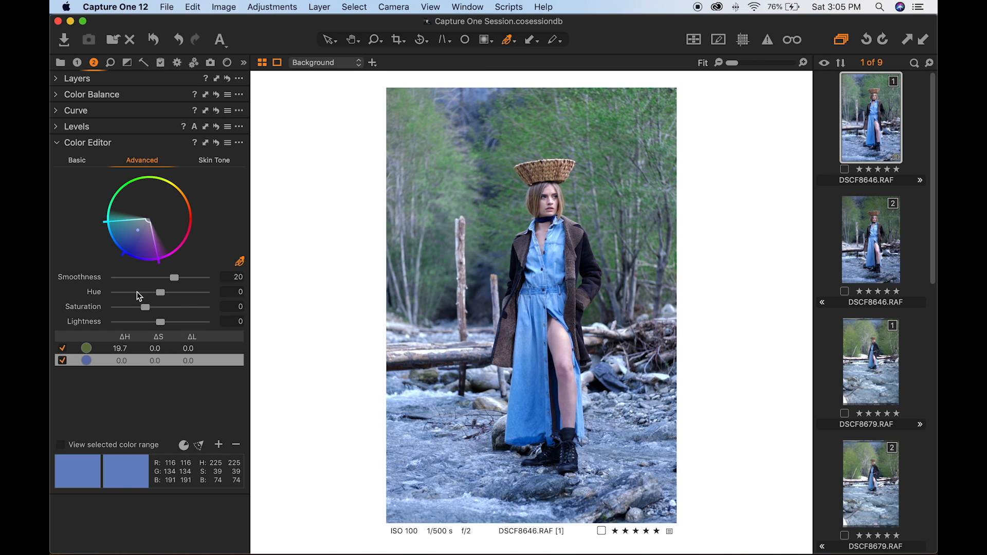
- Shift the hue of the blue colour range to -15.2 and of the green colour range to 28.8
click(178, 293)
mouse_move(178, 293)
mouse_down()
mouse_move(160, 293)
mouse_move(170, 292)
mouse_up()
drag(172, 296, 178, 294)
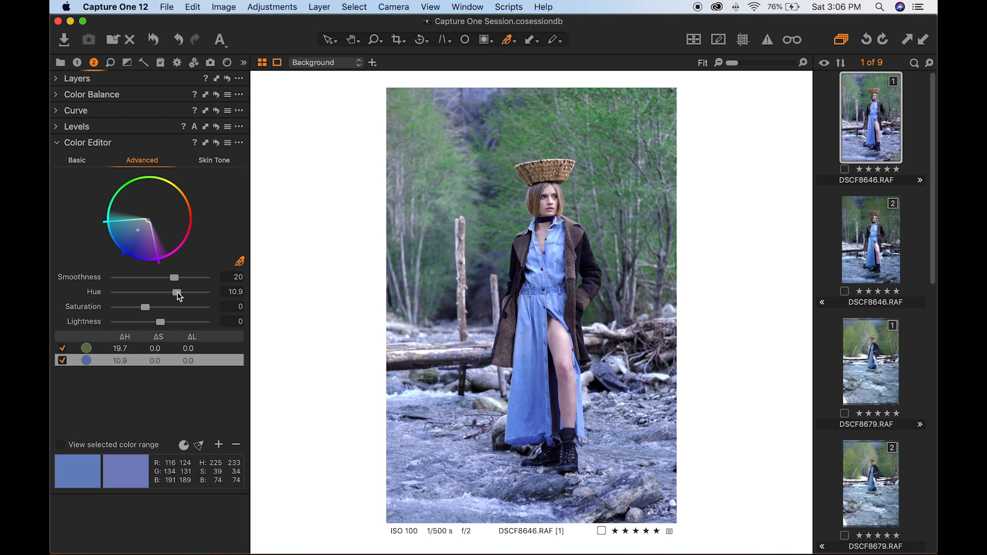
drag(178, 296, 141, 296)
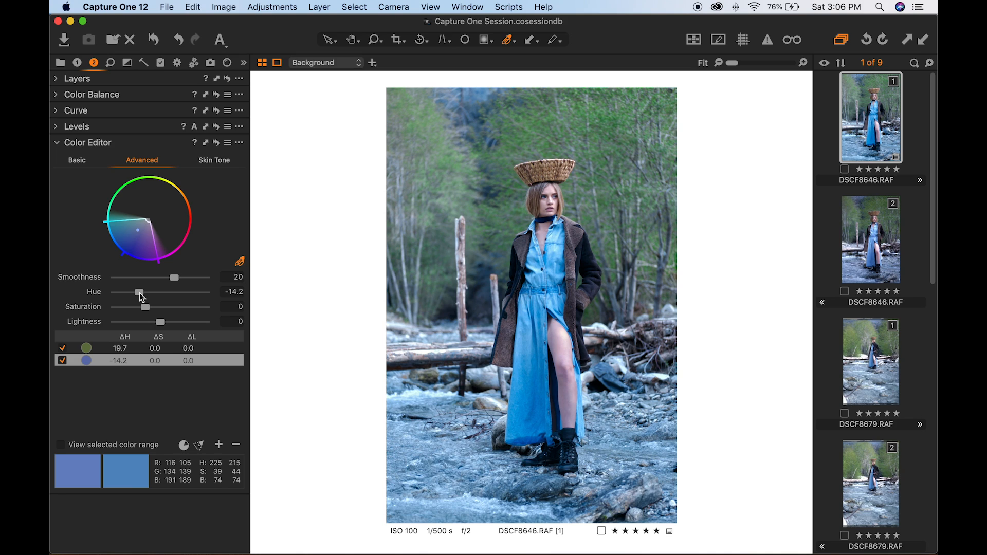
drag(139, 292, 138, 293)
click(125, 350)
drag(190, 289, 204, 295)
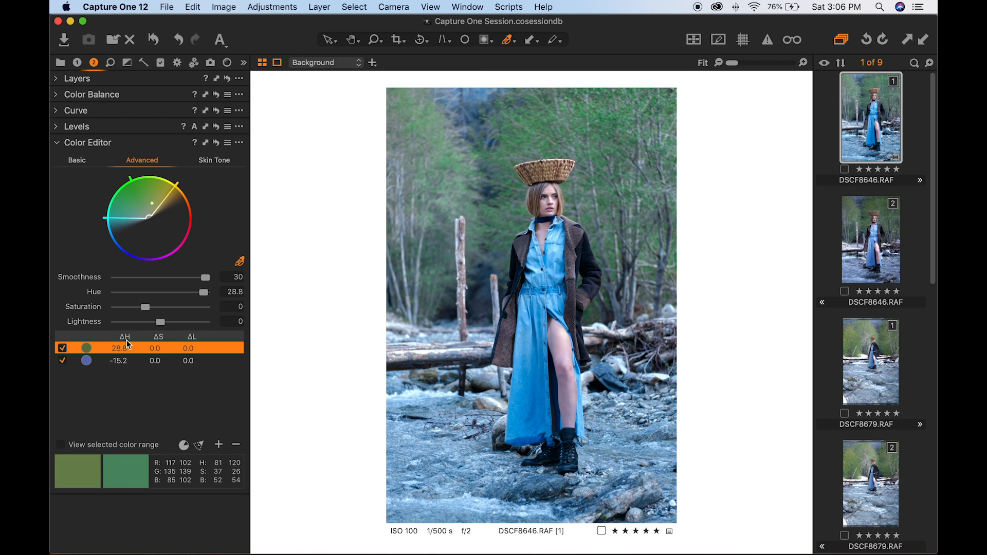
- Adjust the blue colour range to a hue of -17.9 and a lightness of -7.2
click(106, 361)
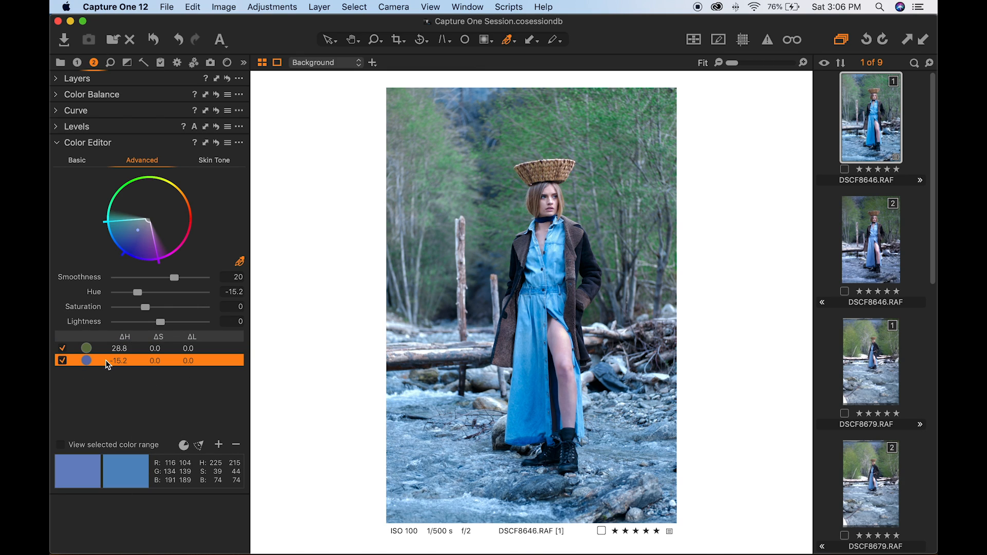
drag(138, 292, 135, 292)
click(147, 322)
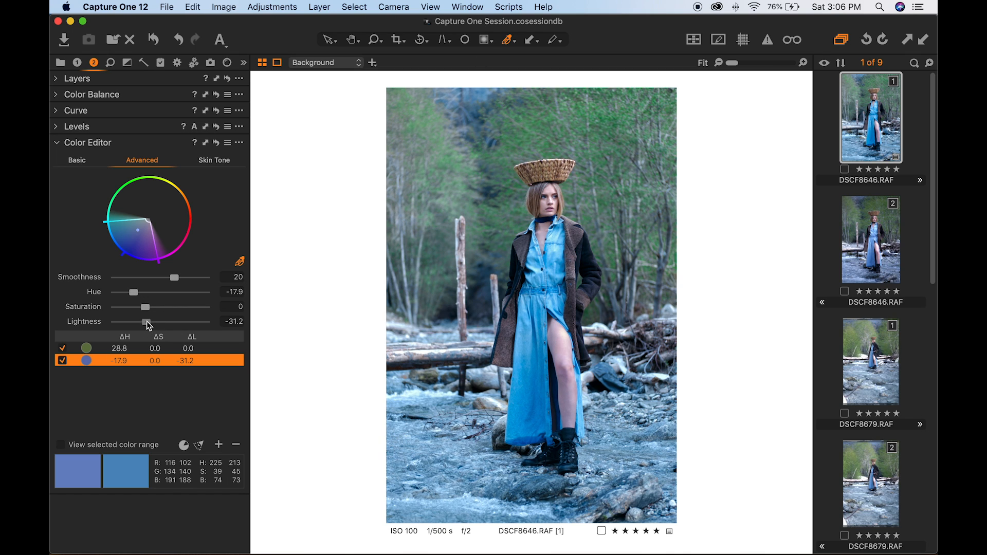
drag(148, 324, 158, 326)
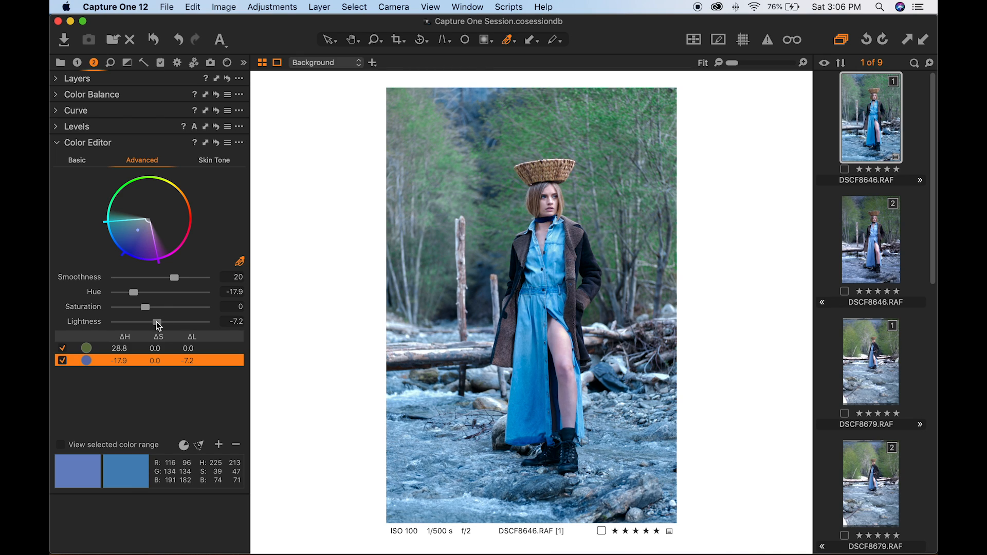
- Set the blue colour range's smoothness to 23.1, and pick the leg's skin as the skin tone range, extending it towards red
drag(172, 278, 180, 276)
click(215, 161)
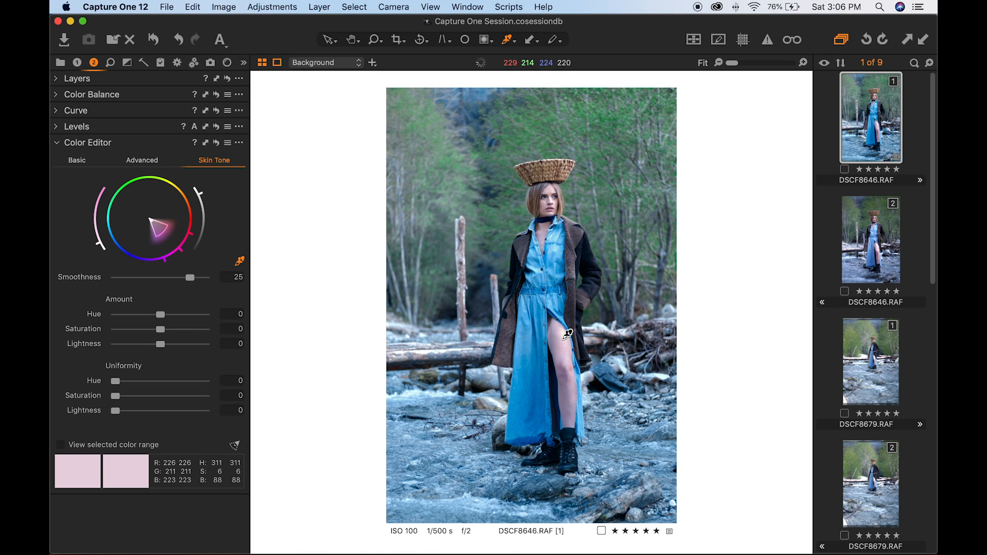
click(60, 445)
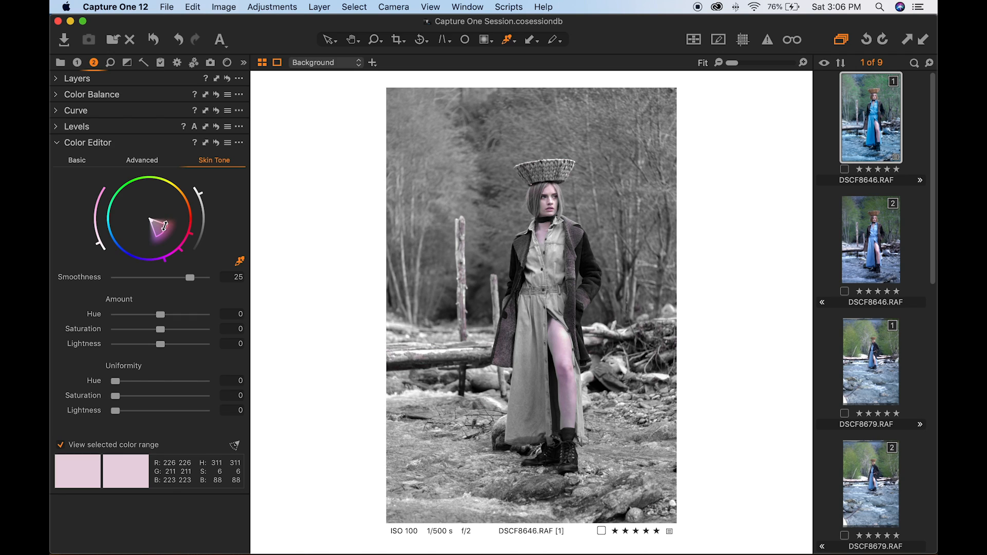
drag(165, 219, 168, 222)
click(60, 445)
- Try skin tone hue amounts of -4.6 and 4.1
click(118, 315)
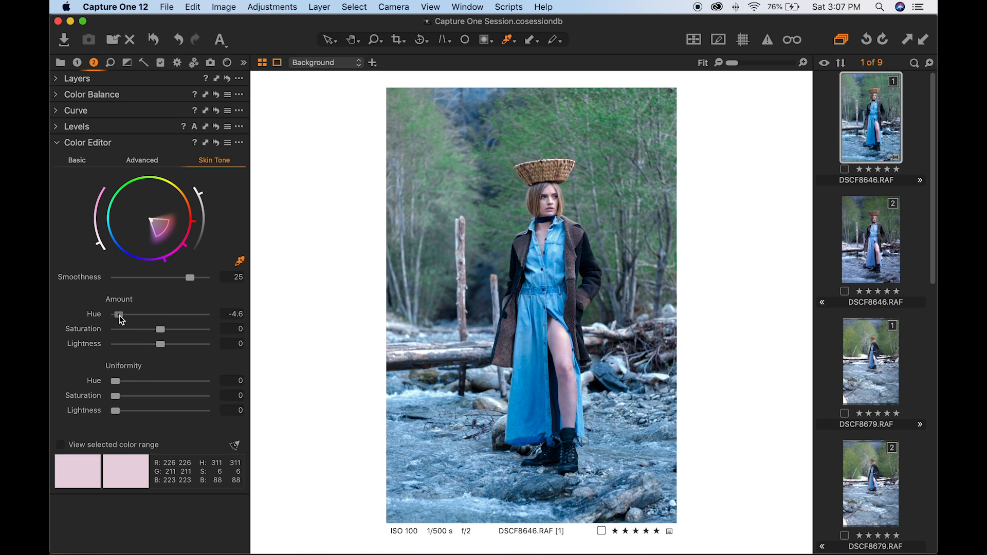
double_click(120, 315)
click(198, 314)
double_click(199, 315)
click(197, 314)
- Try skin tone uniformity values of 49.2 for hue, 43.3 for saturation and 47.8 for lightness
click(155, 396)
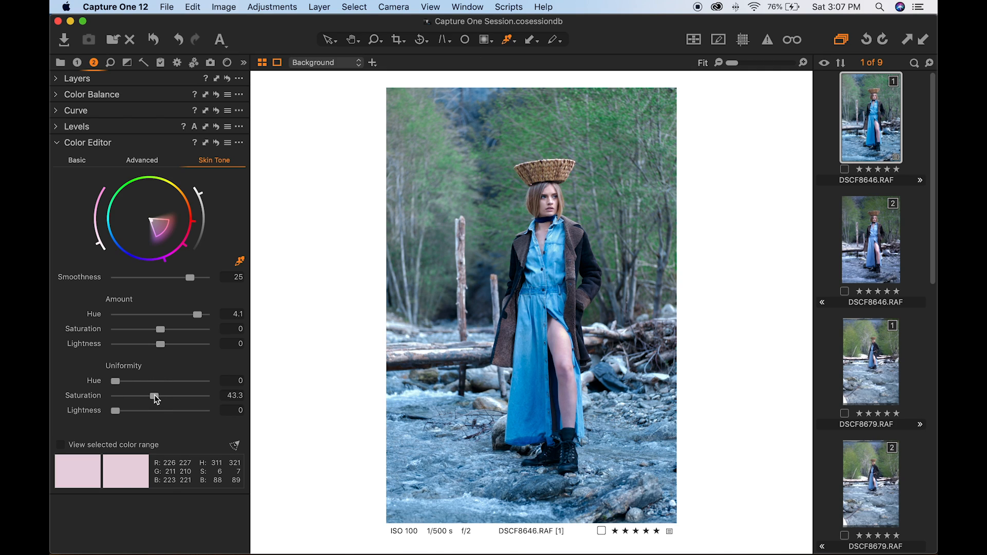
click(158, 411)
click(161, 382)
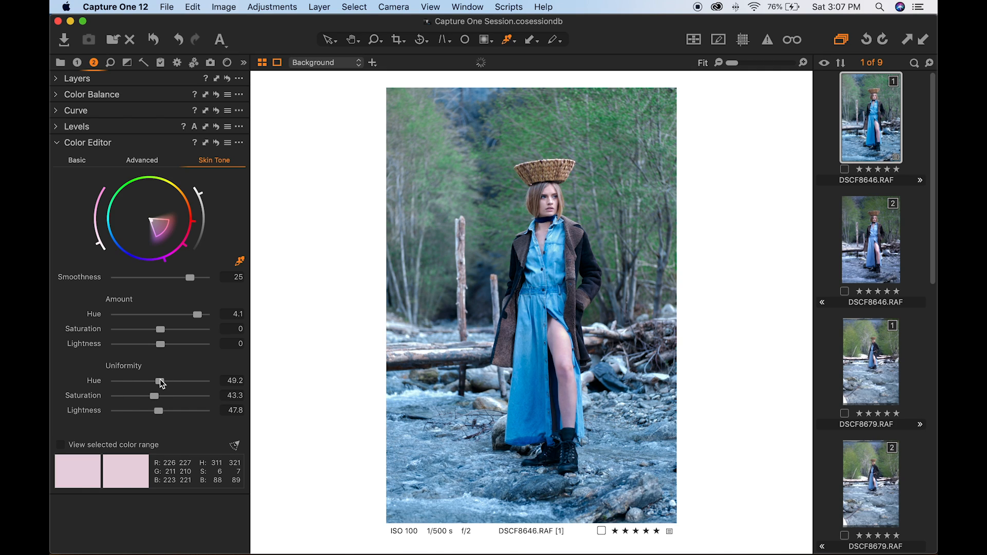
- Try a skin tone saturation amount of 29.1 and reset the hue amount to 0
click(204, 330)
double_click(198, 315)
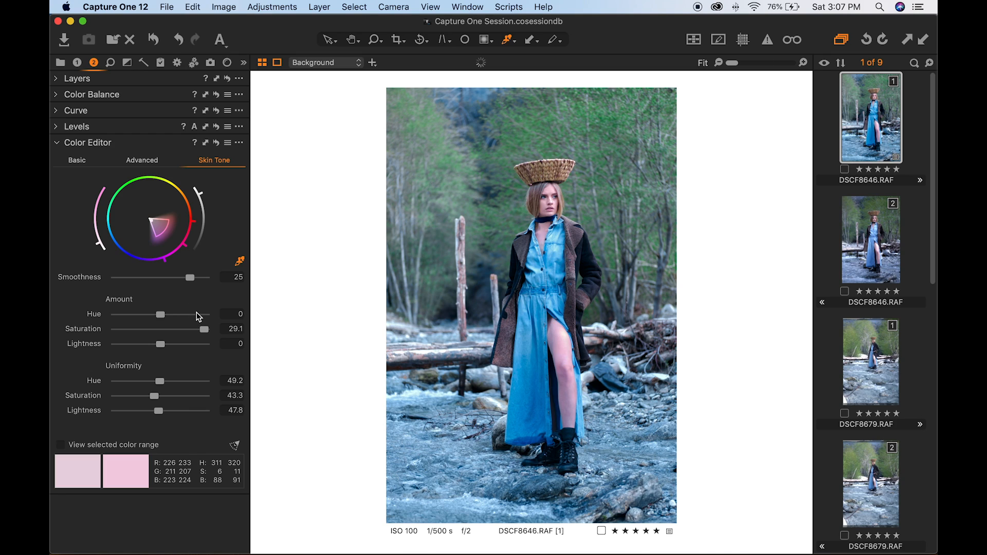
click(115, 314)
double_click(115, 314)
- Extend the skin tone range into orange with a warmer target tone, and set its hue uniformity to 90.6
drag(195, 221, 158, 219)
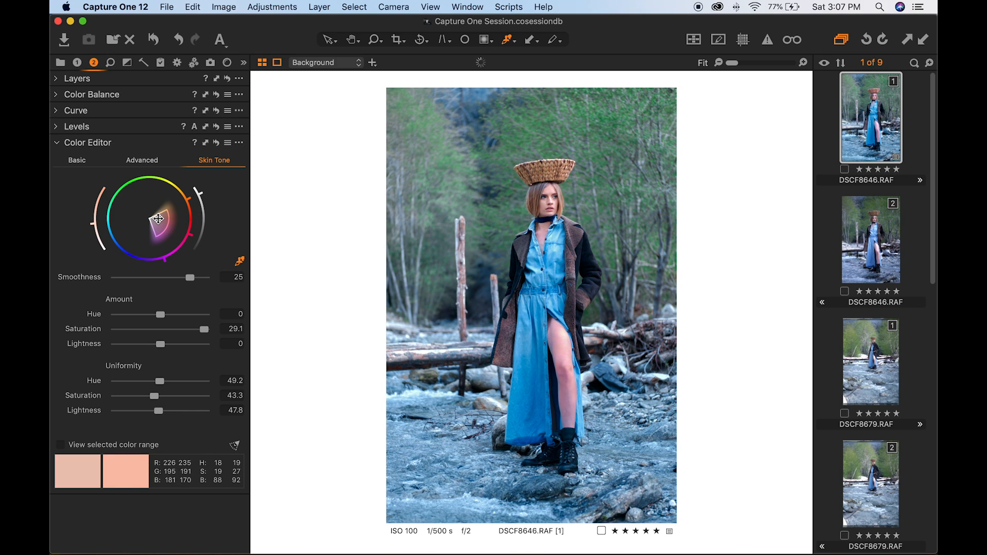
drag(194, 380, 197, 380)
mouse_move(159, 218)
mouse_down()
mouse_move(162, 231)
mouse_move(162, 220)
mouse_up()
- Set the skin tone amounts to saturation 5.5 and lightness -2.8, and the uniformity to saturation 0 and lightness 2.9
double_click(204, 329)
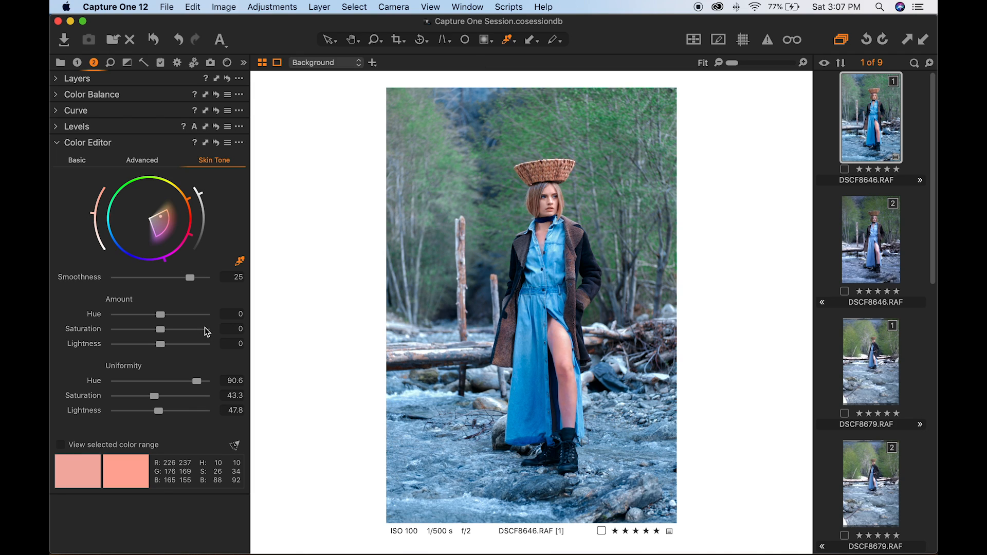
drag(162, 329, 148, 344)
drag(123, 409, 118, 411)
click(116, 397)
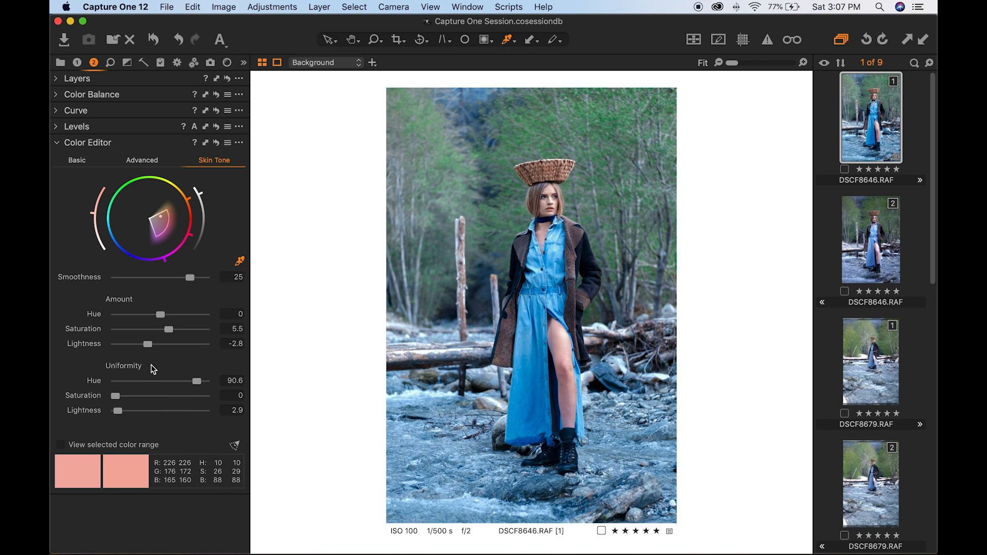
- Set the skin tone lightness amount to -10 and its hue amount to -1
click(116, 345)
drag(155, 316, 115, 315)
double_click(114, 315)
drag(161, 314, 155, 315)
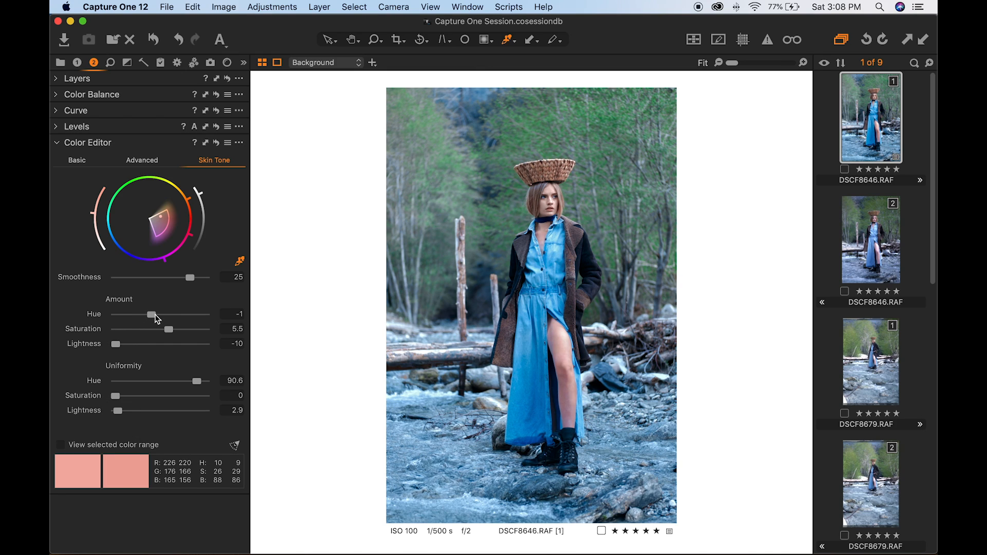
- Pick the pinkish skin at the neckline as a third advanced colour range and widen it to span from blue-violet to red
click(147, 161)
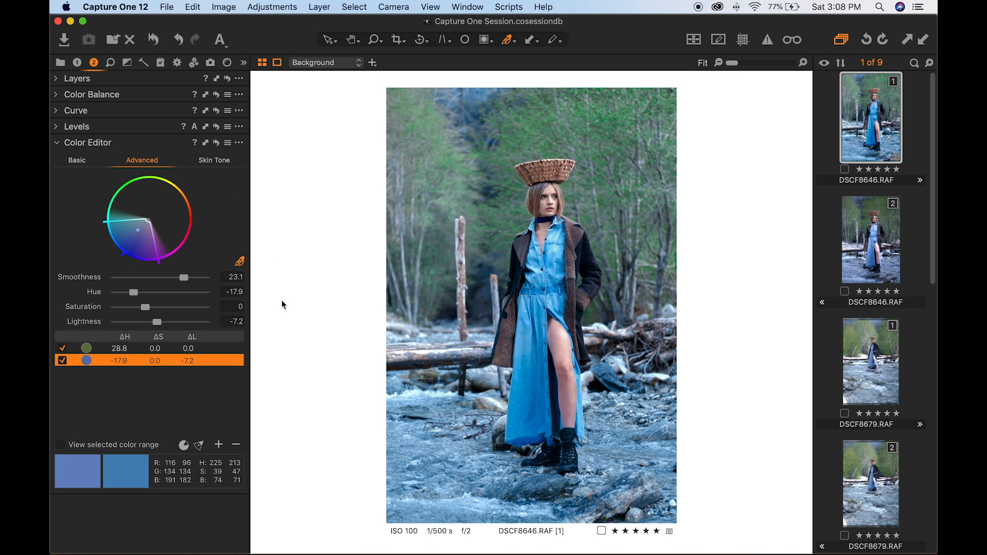
click(551, 229)
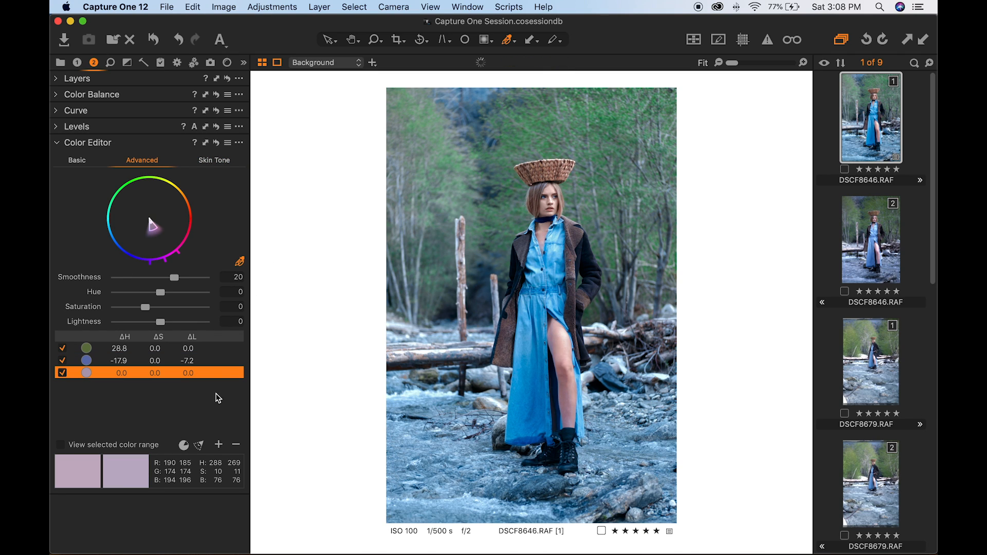
click(60, 444)
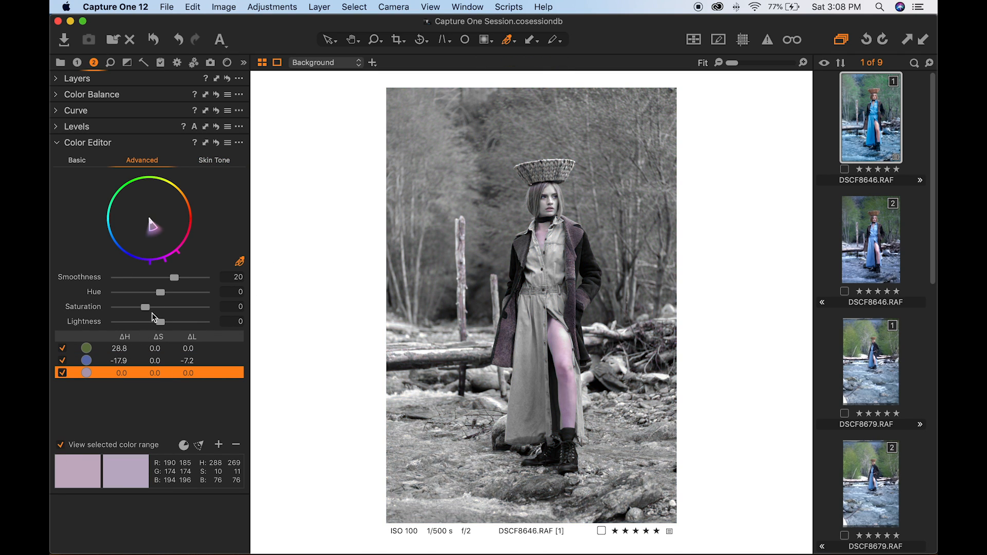
drag(180, 252, 192, 248)
drag(157, 226, 198, 234)
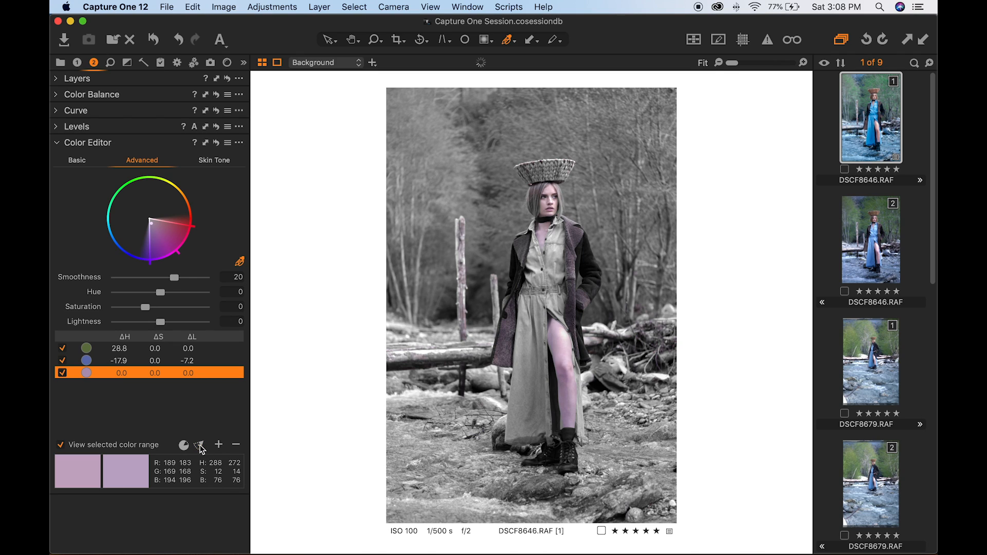
click(61, 446)
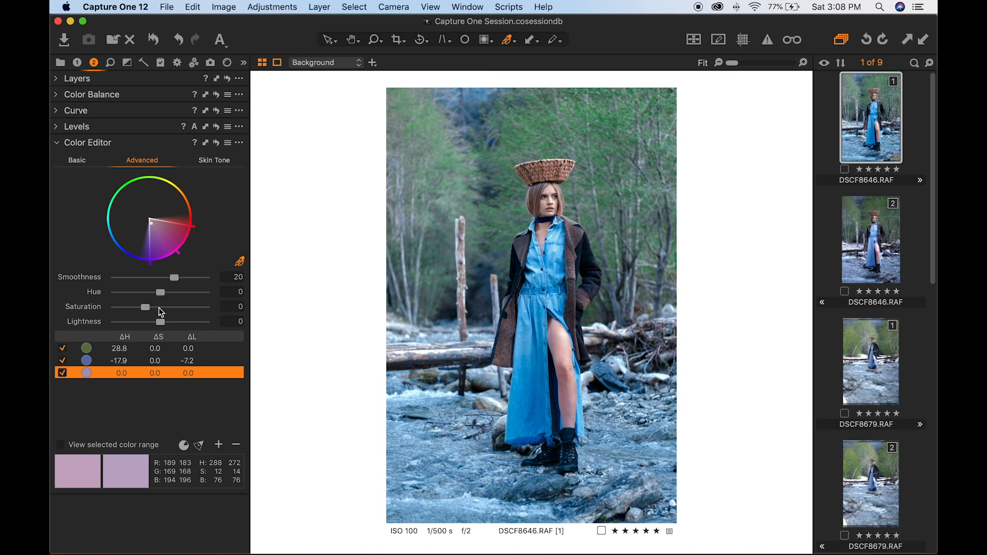
- Try a saturation boost and a hue shift on the pink colour range
click(179, 307)
double_click(179, 307)
mouse_move(145, 293)
mouse_down()
mouse_move(128, 294)
mouse_move(185, 291)
mouse_move(160, 291)
mouse_up()
- Add a new filled adjustment layer above the background
click(63, 143)
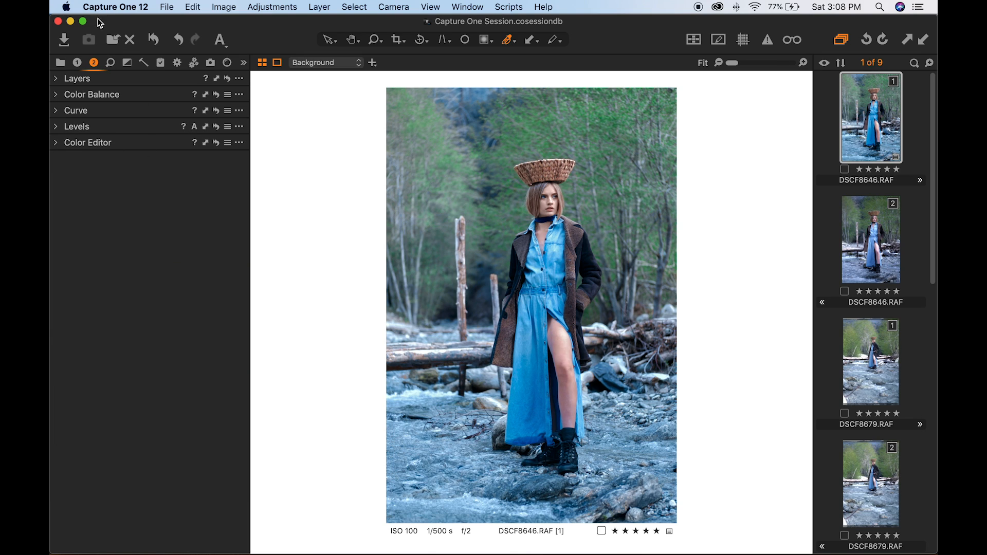
click(69, 78)
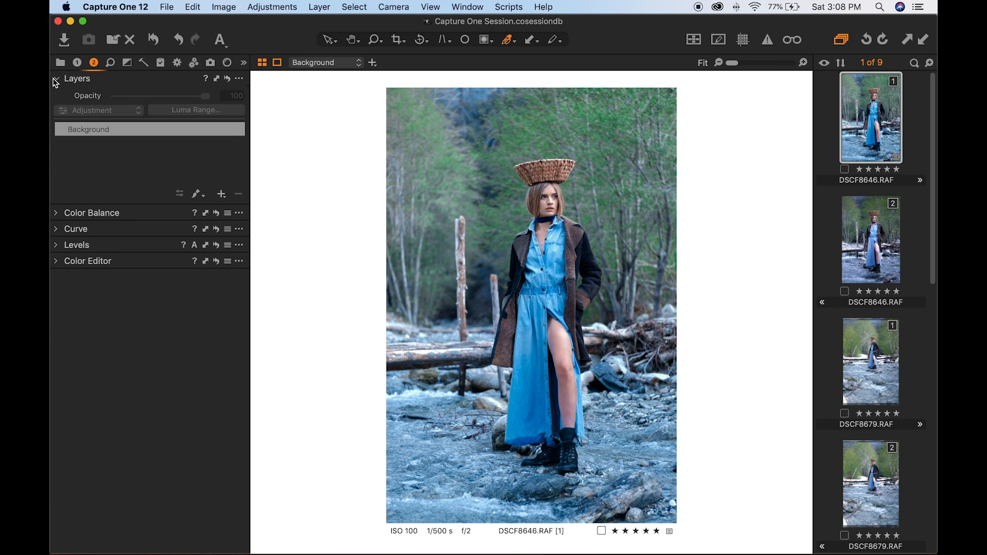
click(223, 195)
click(245, 210)
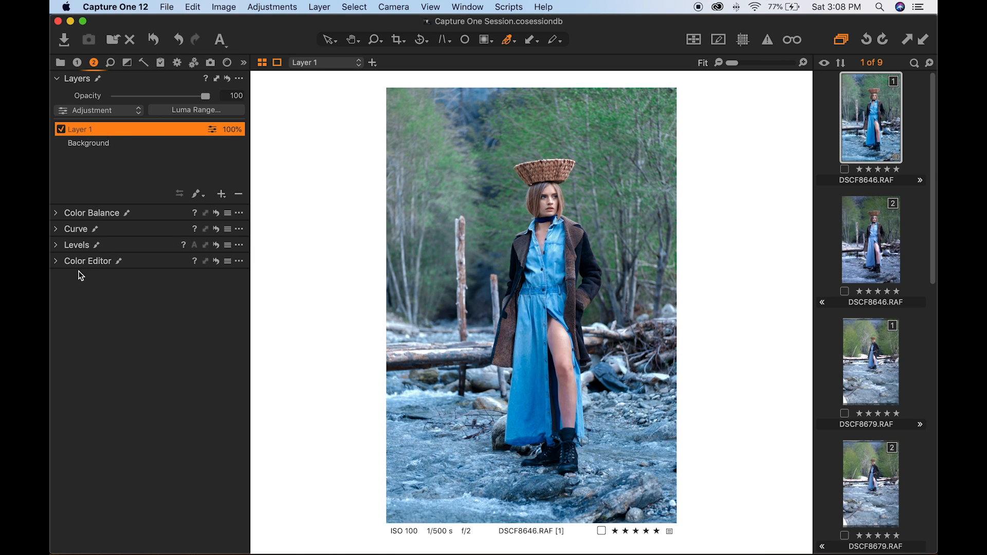
- Try a magenta tint in the shadows of the new layer's colour balance
click(56, 214)
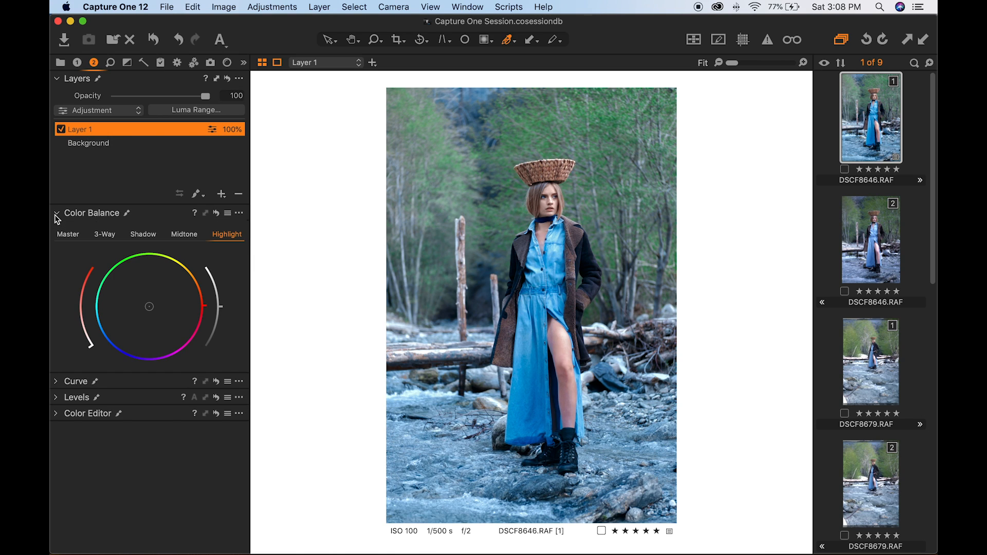
click(144, 235)
drag(149, 308, 158, 320)
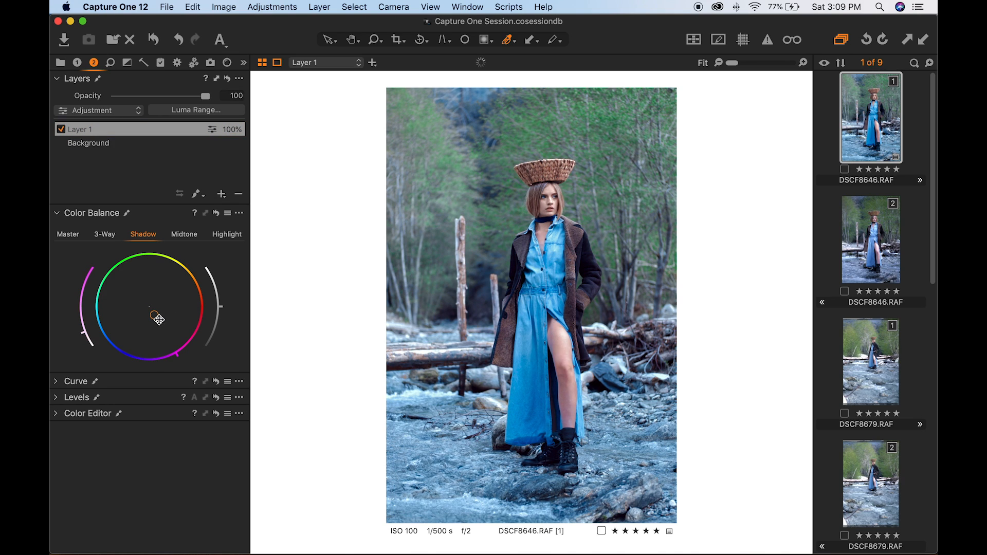
double_click(157, 318)
- Tint the new layer's highlights towards yellow-orange in the colour balance
click(229, 236)
drag(150, 305, 165, 300)
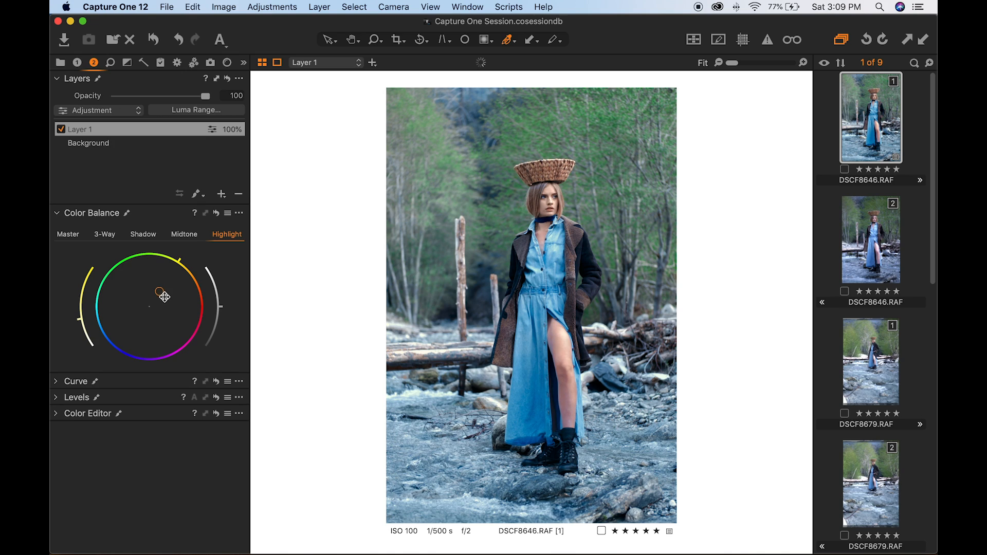
mouse_move(164, 299)
mouse_down()
mouse_move(154, 291)
mouse_move(166, 300)
mouse_up()
- Tint the layer's shadows towards blue and its midtones towards orange in the colour balance
click(144, 235)
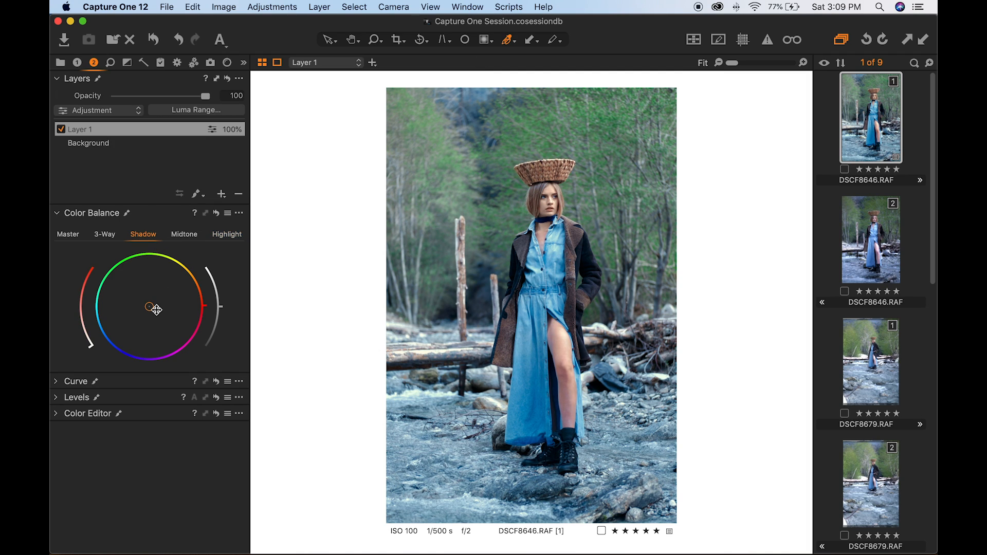
drag(154, 311, 142, 319)
click(183, 234)
mouse_move(153, 302)
mouse_down()
mouse_move(166, 299)
mouse_move(135, 311)
mouse_move(137, 323)
mouse_move(132, 316)
mouse_move(164, 300)
mouse_up()
click(226, 234)
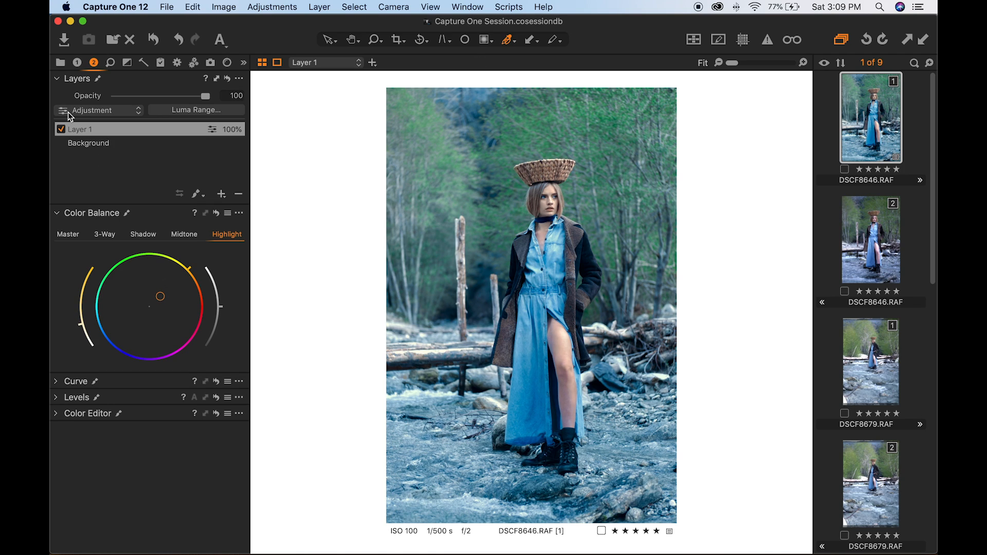
- Pick the skin of the upper leg as an advanced colour range on Layer 1
click(58, 415)
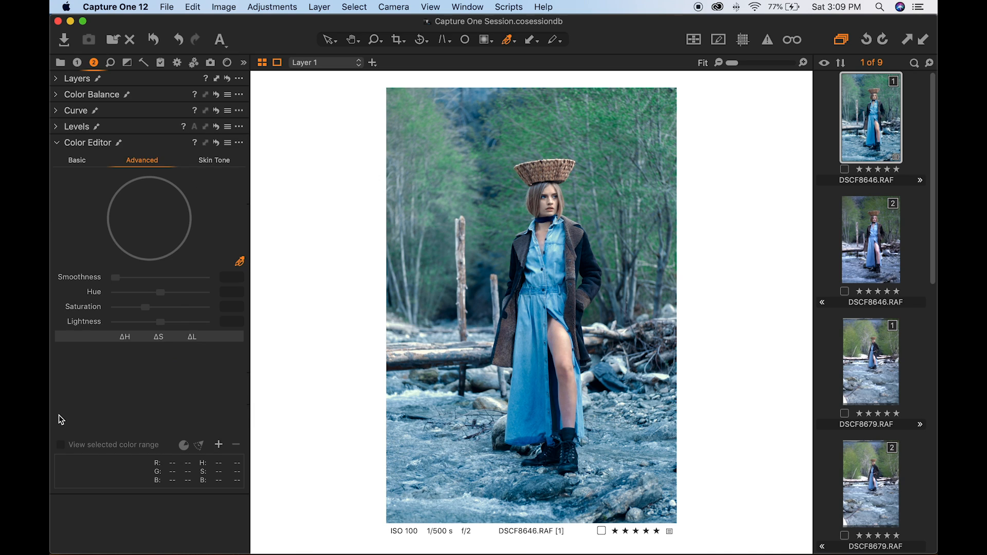
click(209, 163)
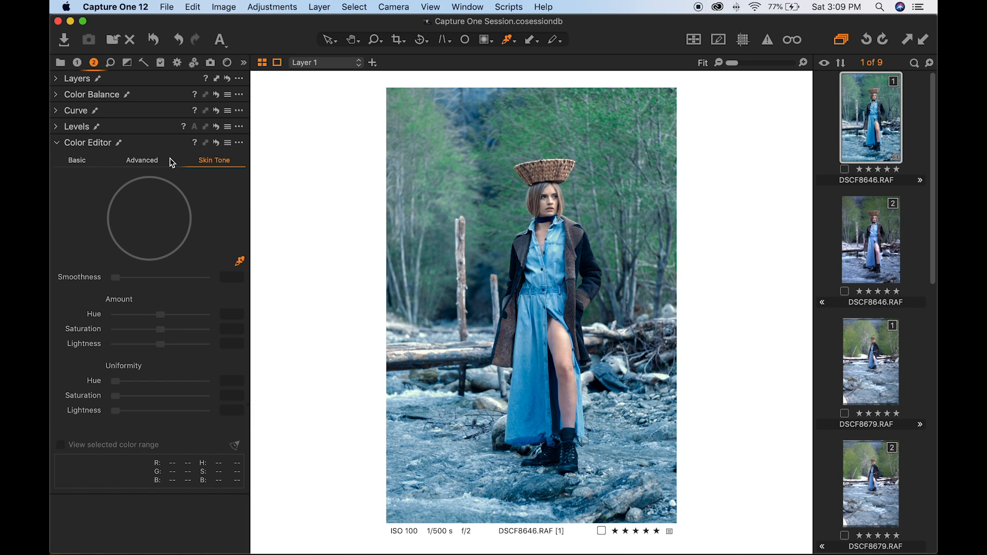
click(150, 164)
click(240, 261)
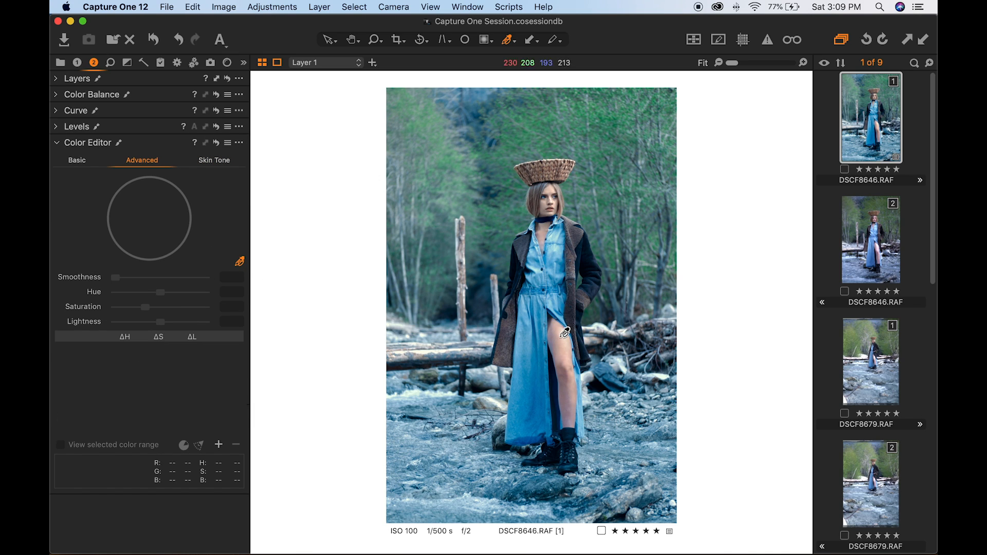
click(563, 331)
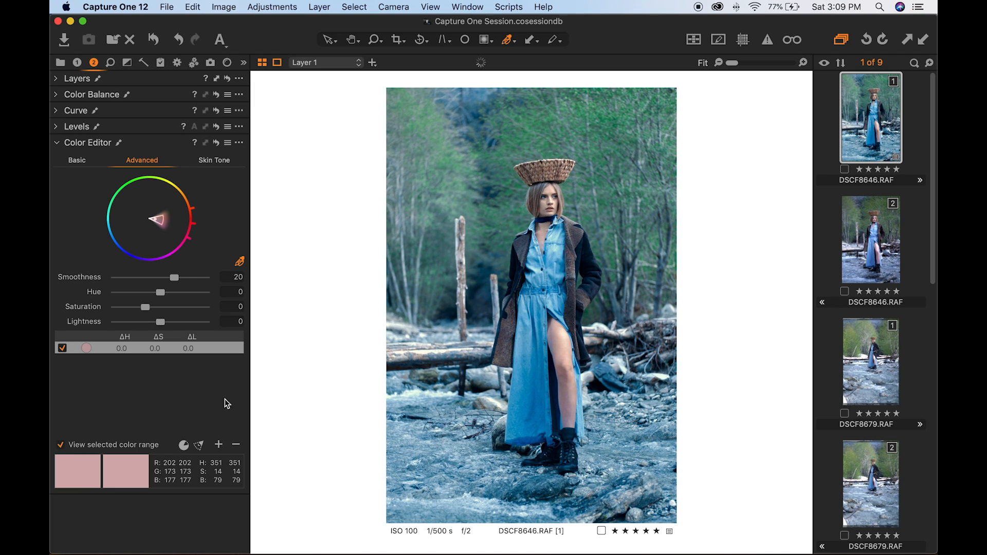
- Expand the layer's skin colour range to all saturation levels and widen it to span from yellow-orange to violet
click(199, 447)
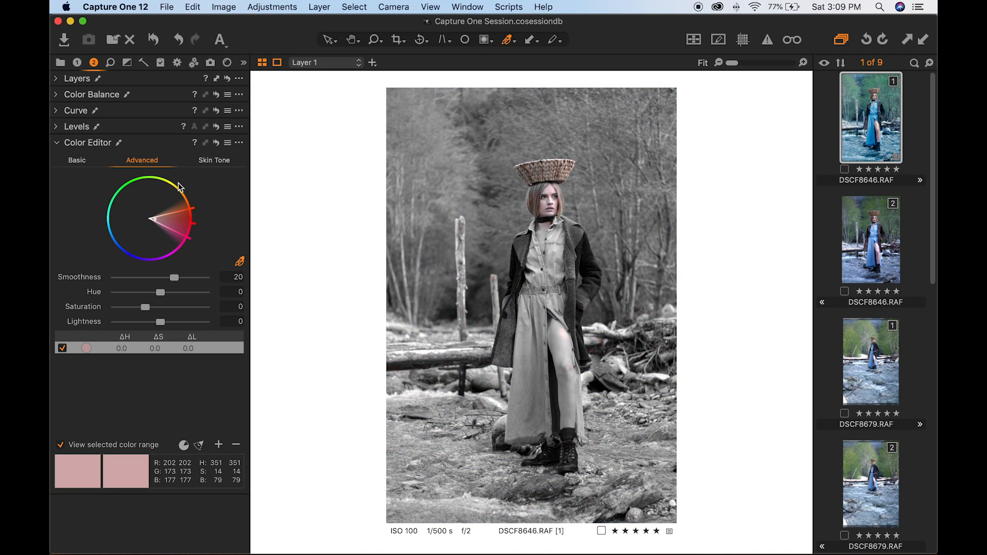
drag(194, 209, 190, 185)
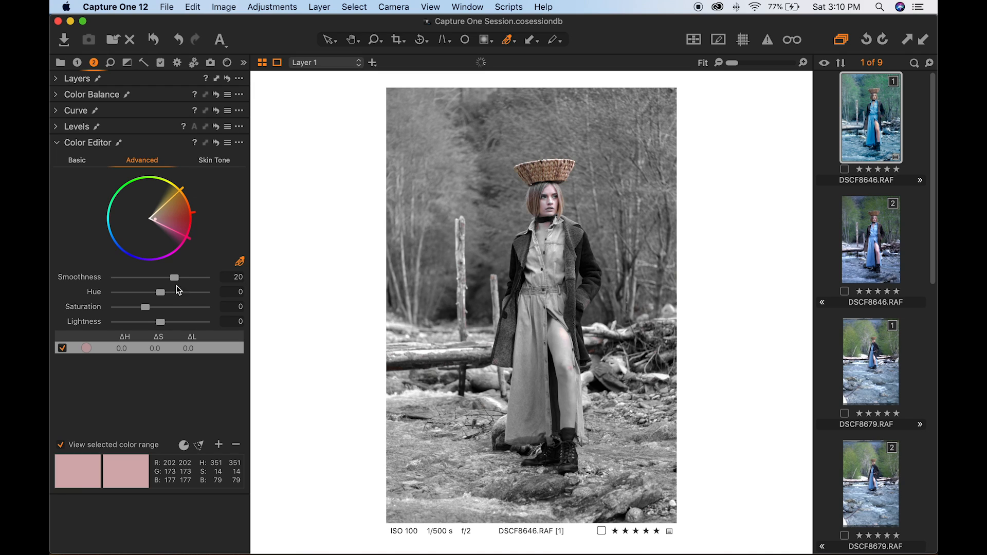
drag(189, 238, 164, 281)
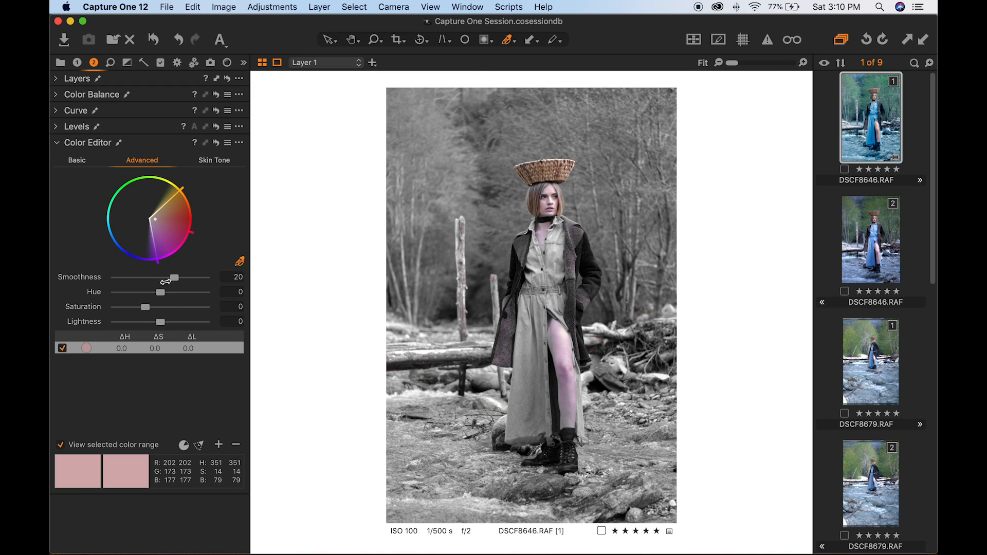
click(60, 445)
- Set the skin colour range's saturation to 18.2, and try a lightness of -33.8 before resetting it to 0
click(131, 294)
double_click(130, 294)
drag(166, 307, 156, 307)
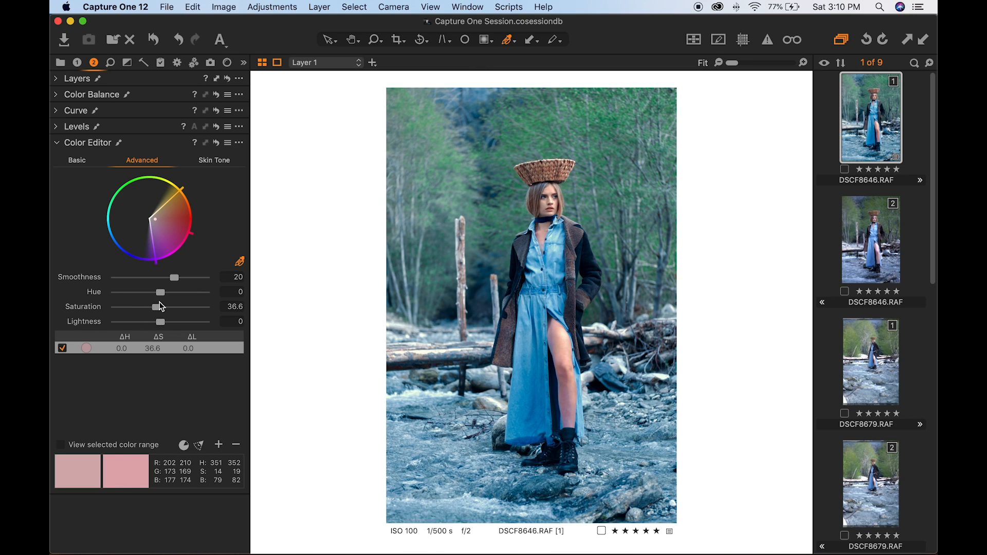
drag(157, 308, 154, 305)
click(147, 324)
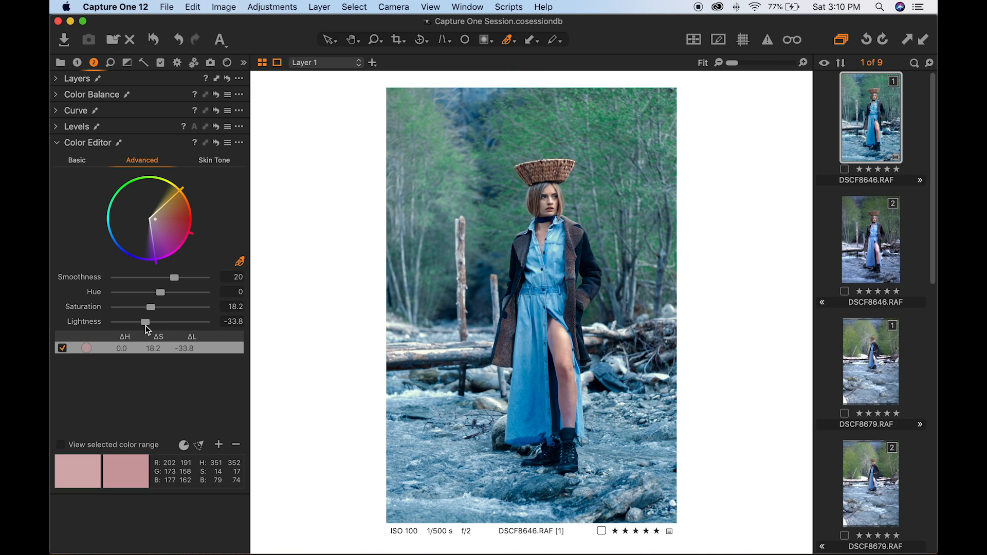
double_click(146, 324)
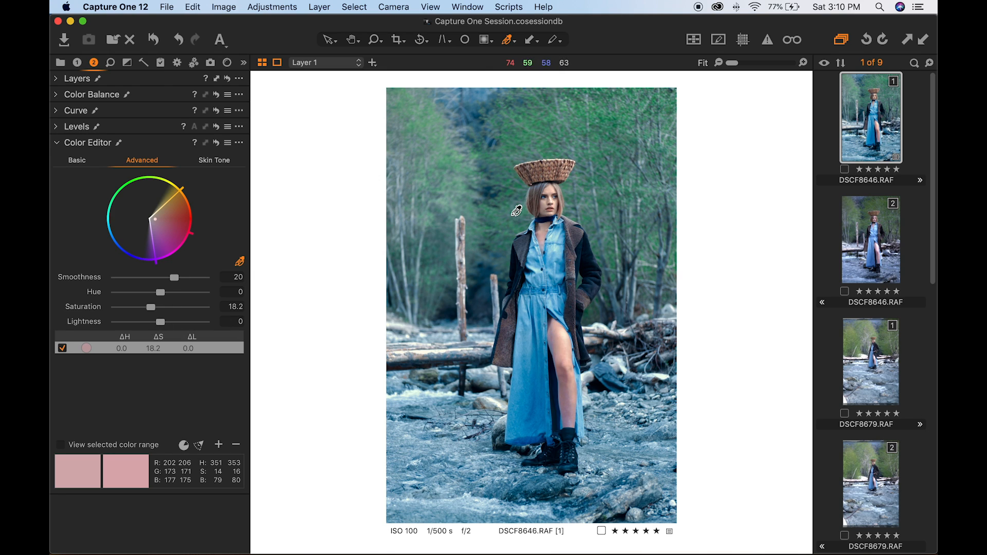
- Examine the model's face and hair at 100% zoom
click(803, 63)
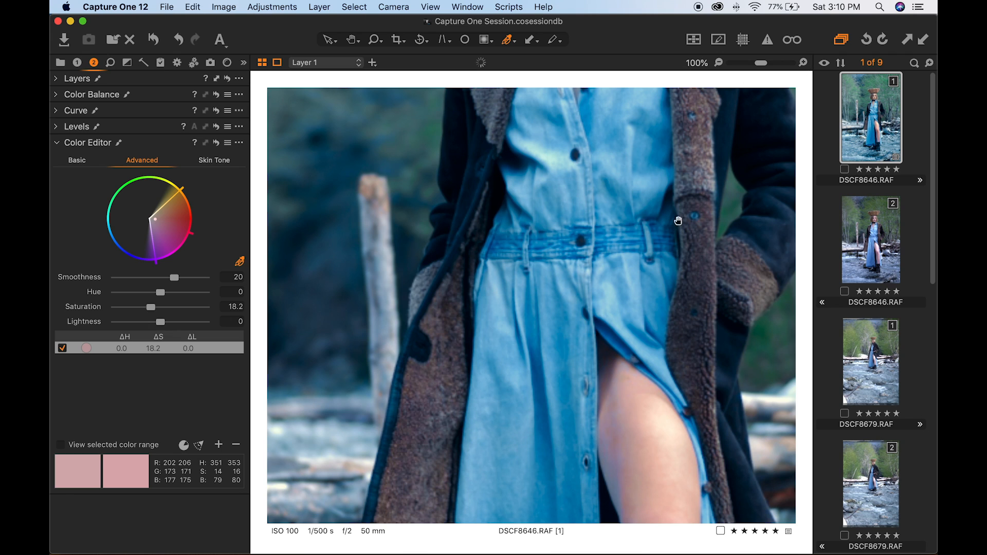
drag(678, 226, 652, 411)
scroll(652, 422, up, 8)
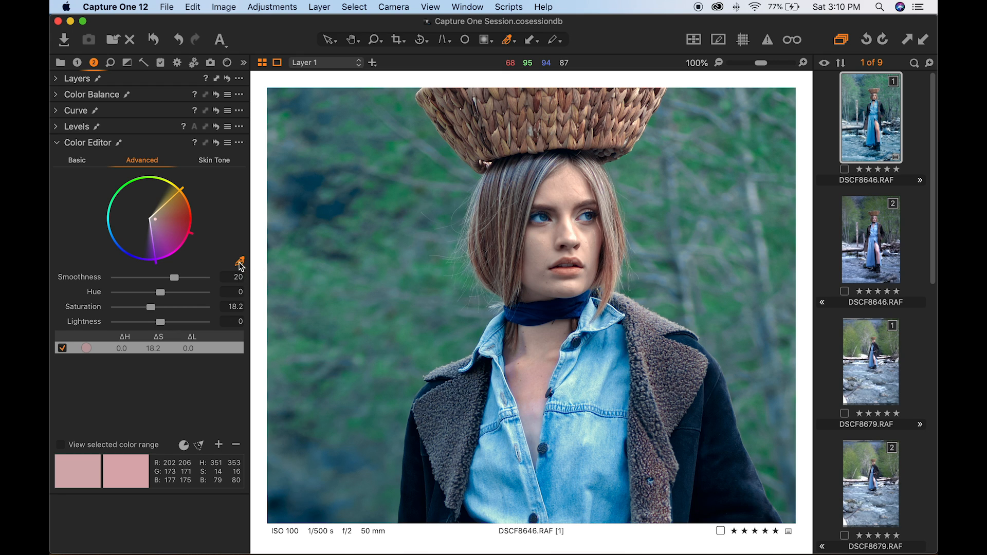
- Set the skin colour range's lightness to -21.4
click(150, 323)
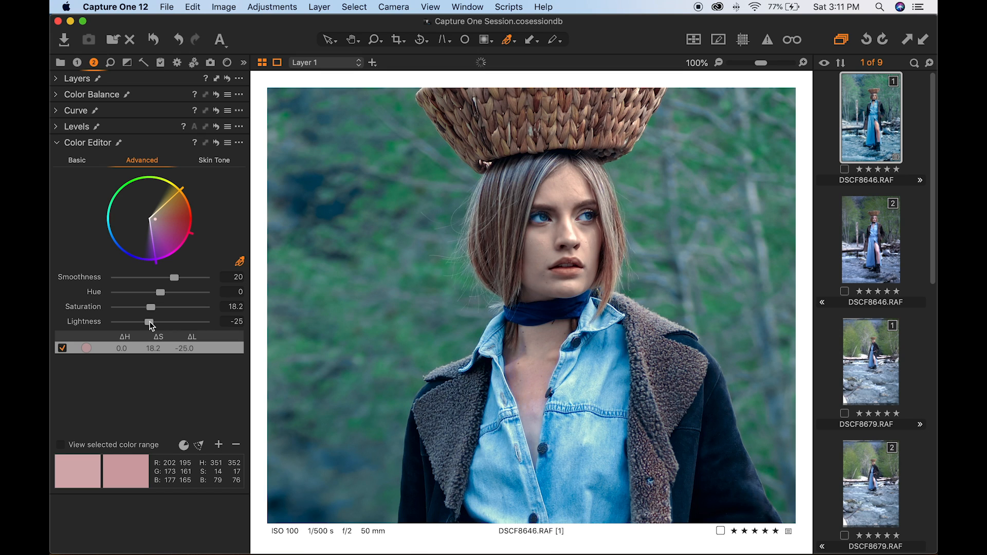
drag(149, 322, 150, 322)
- Add a second advanced colour range picked from the lips and shifted to magenta, with saturation 27 and hue -12.8
click(573, 266)
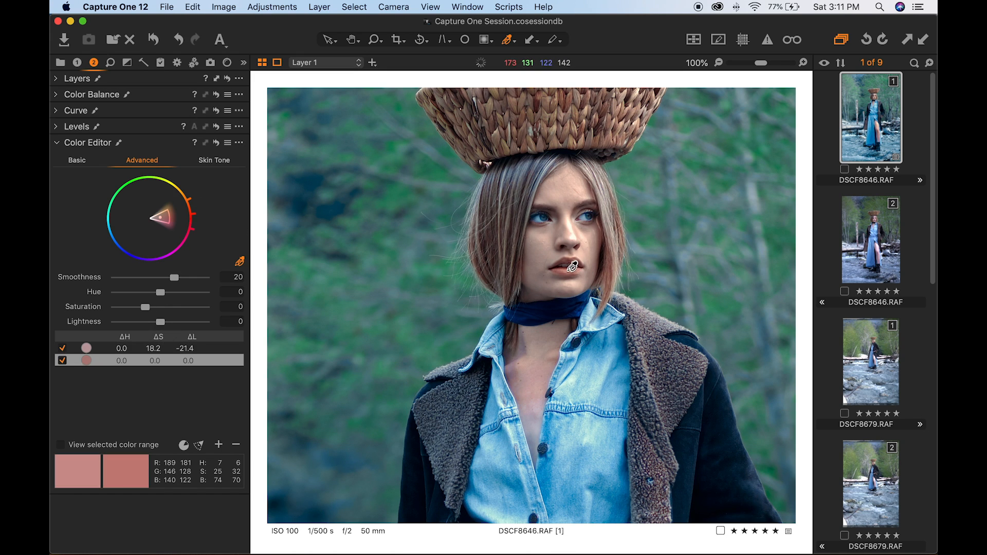
click(60, 446)
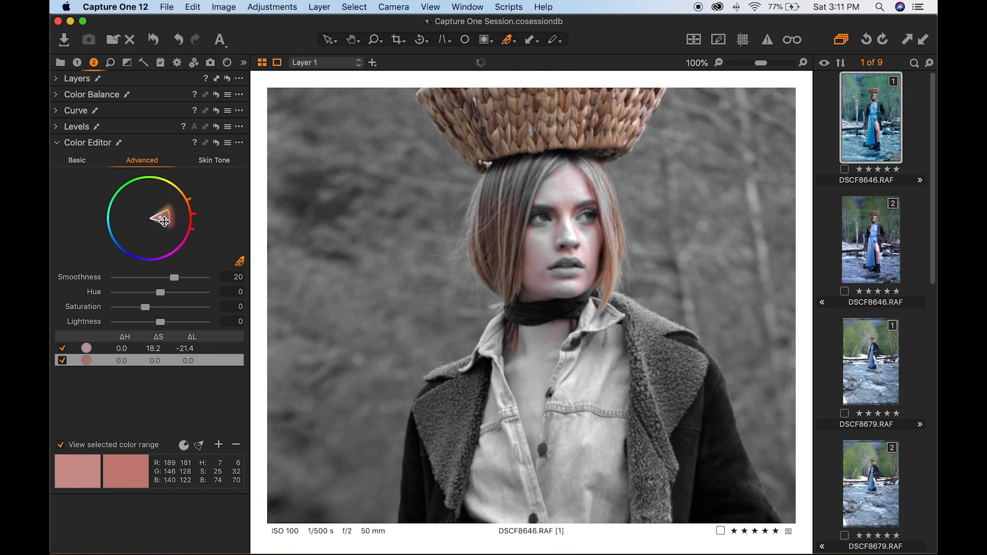
drag(195, 199, 178, 255)
click(60, 445)
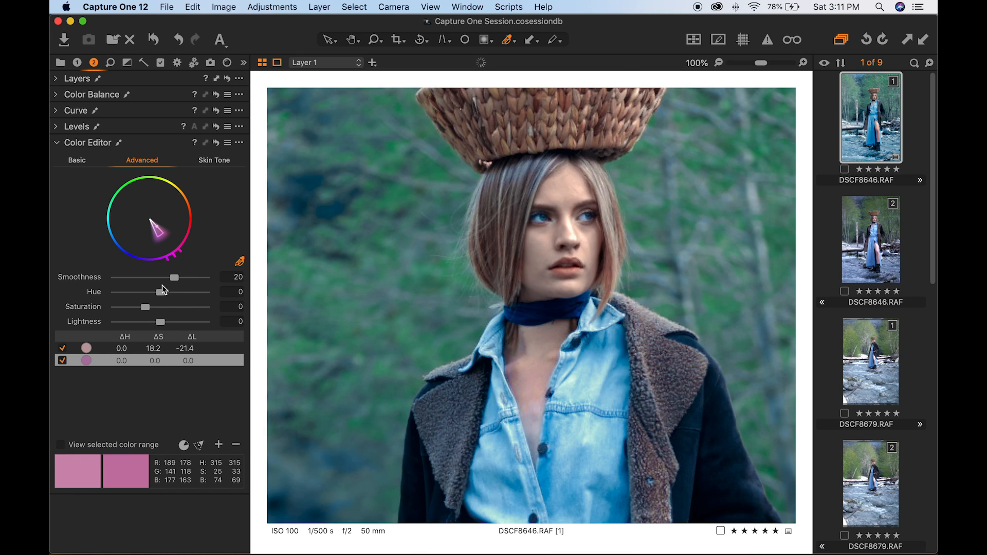
click(153, 306)
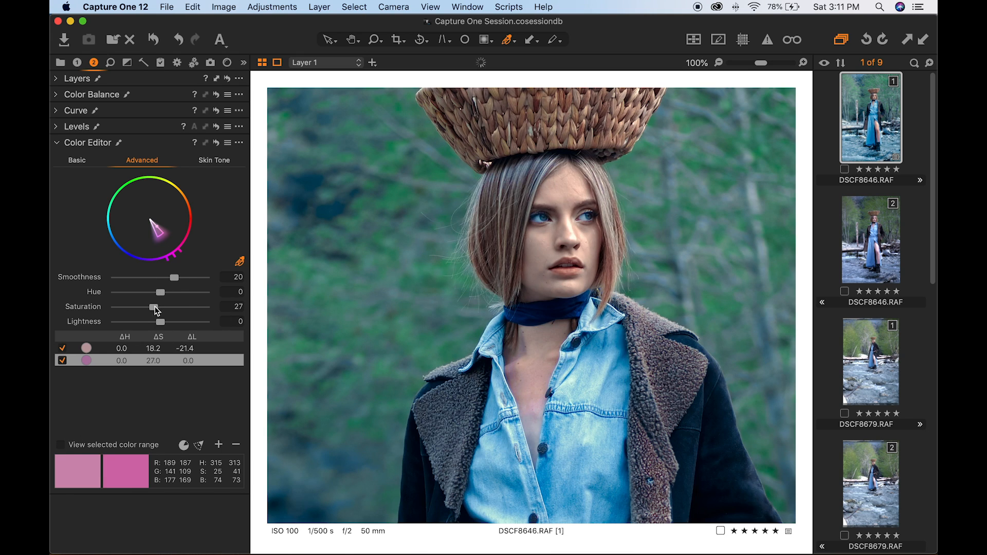
click(141, 292)
- Set the skin colour range's lightness to -46.8 on Layer 1
click(95, 348)
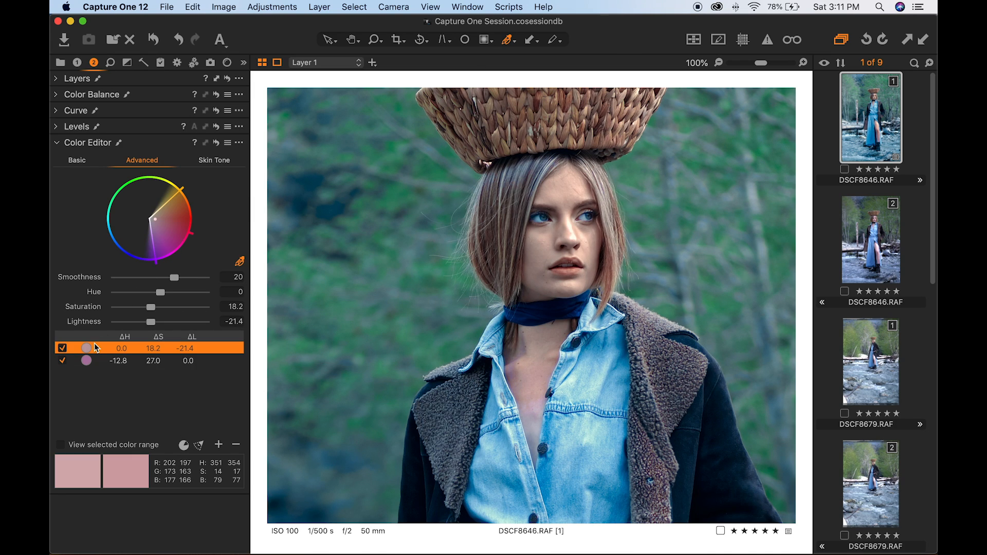
click(135, 323)
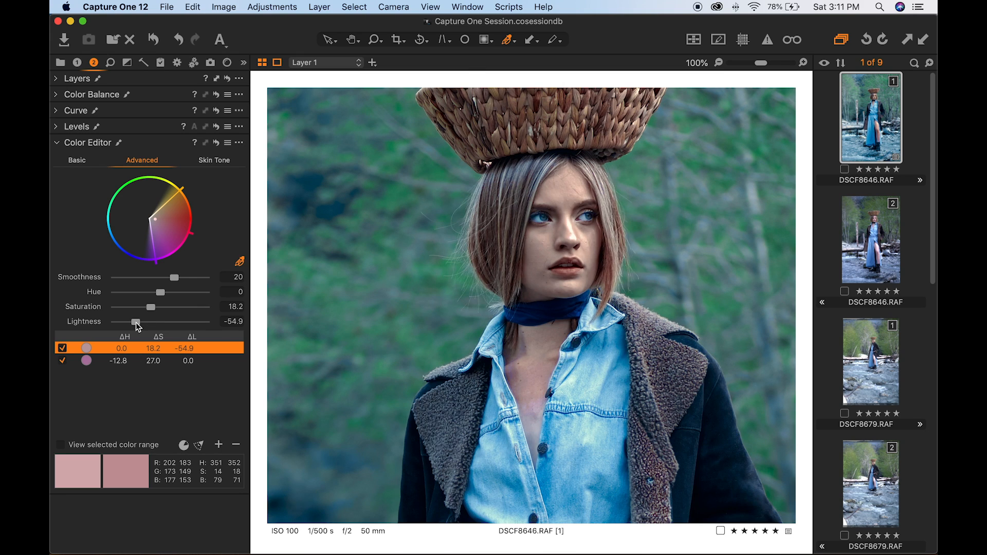
drag(135, 323, 140, 323)
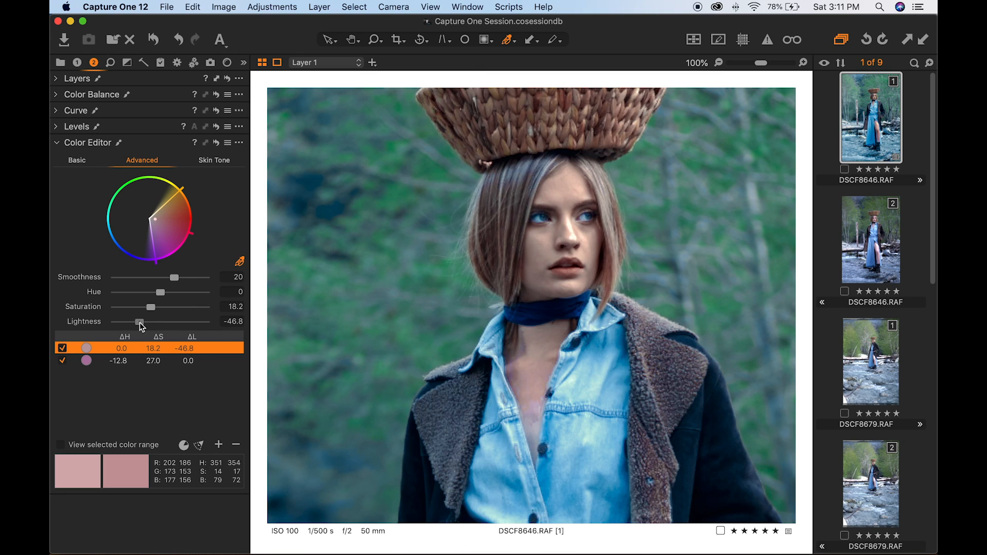
click(718, 62)
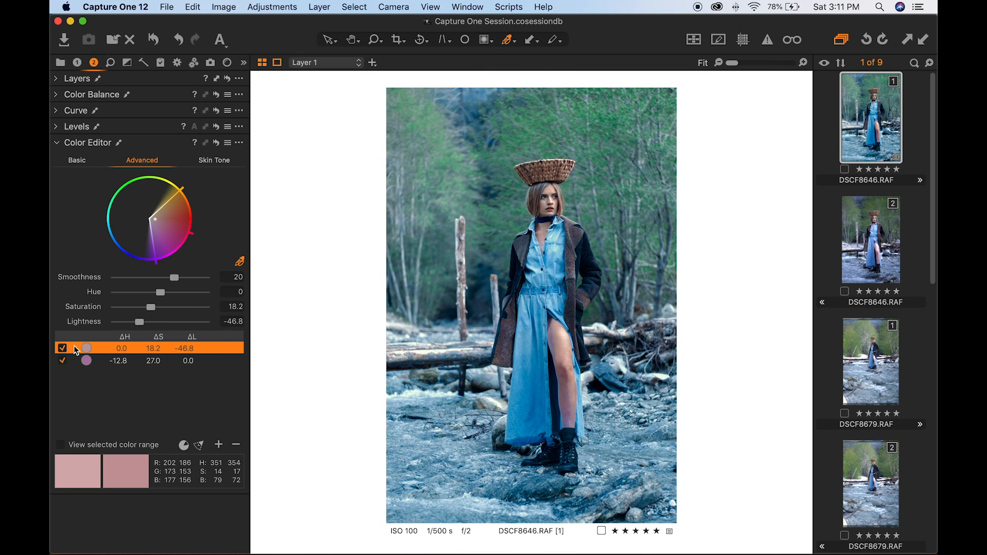
- Try a lightness of 25.2 on the magenta range and a shift towards violet, and delete that colour range
click(77, 361)
drag(160, 322, 173, 323)
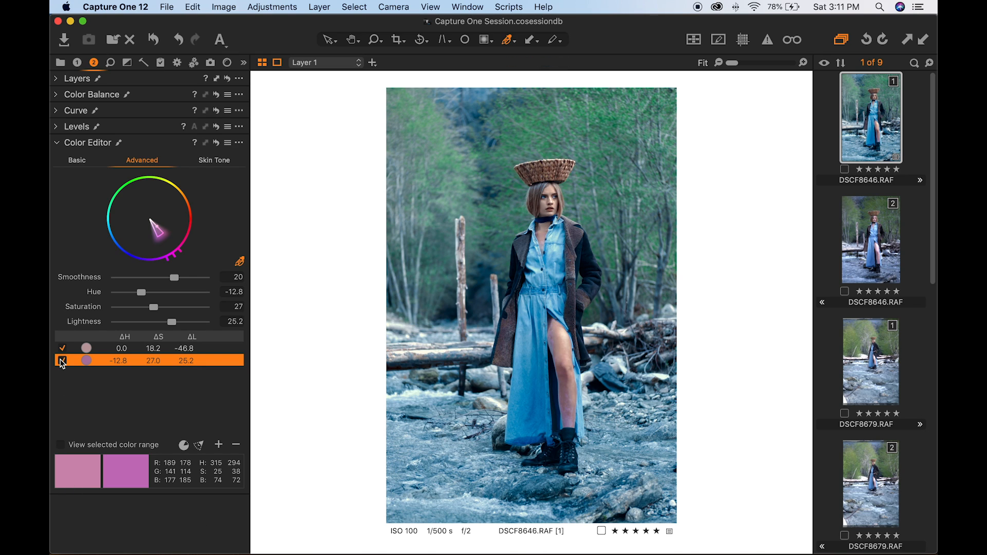
click(62, 361)
click(62, 361)
drag(173, 258, 158, 260)
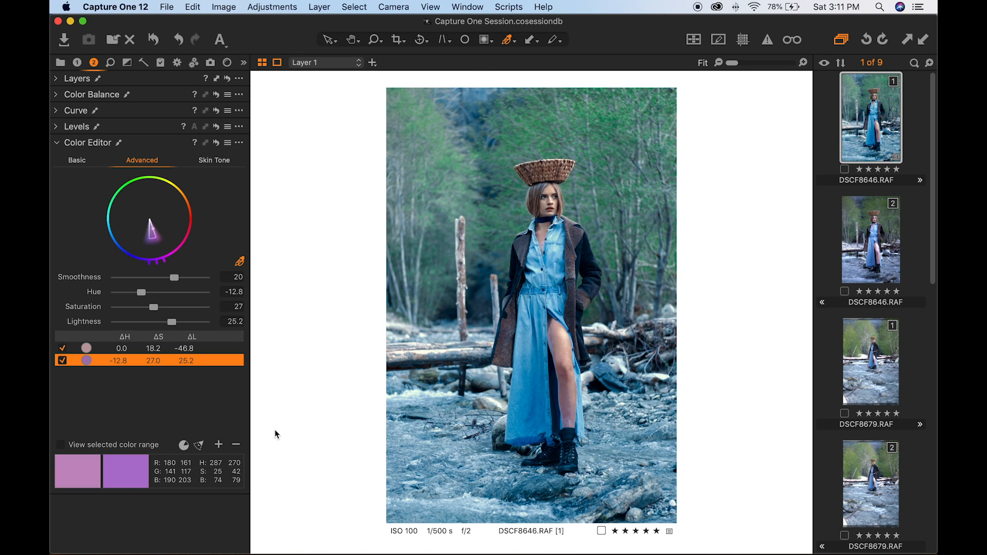
click(237, 446)
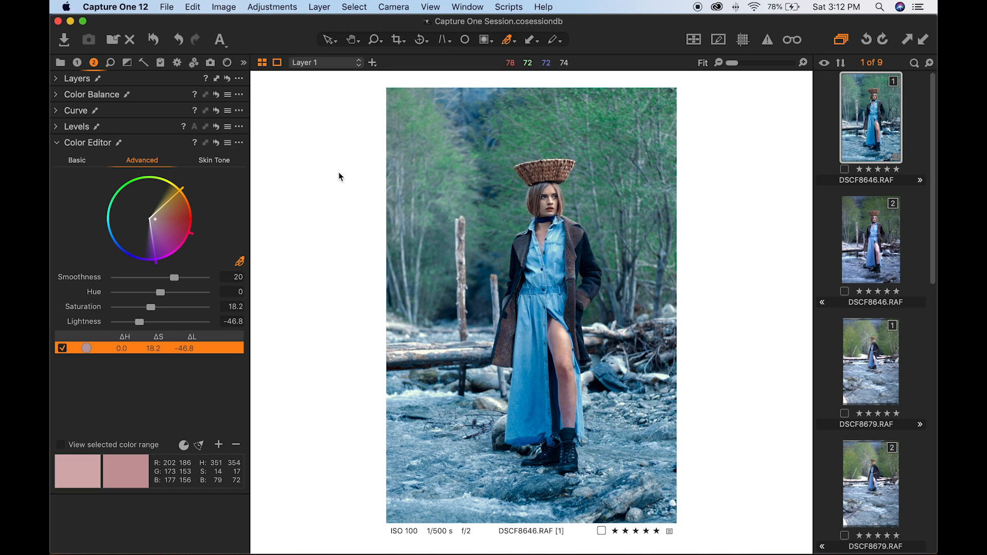
click(57, 80)
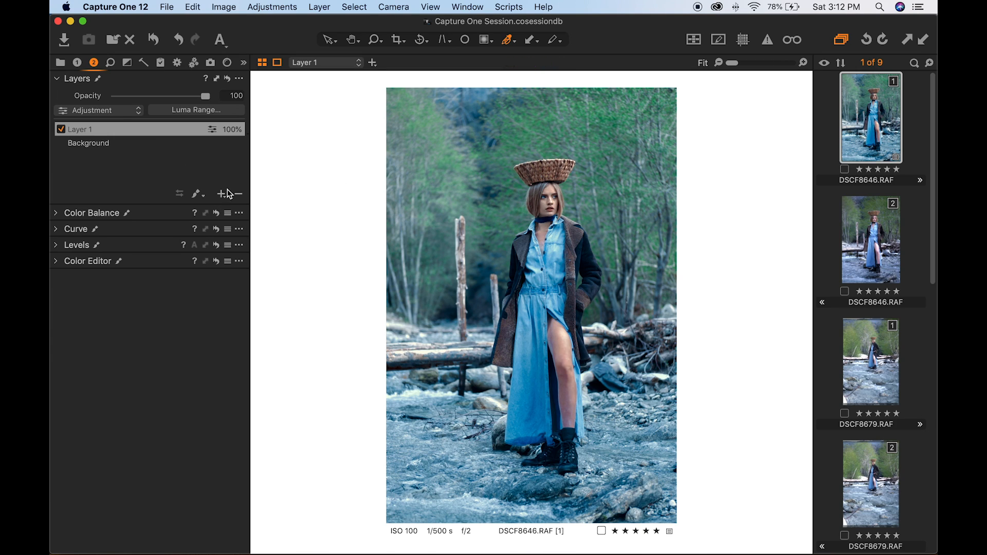
click(217, 195)
click(172, 165)
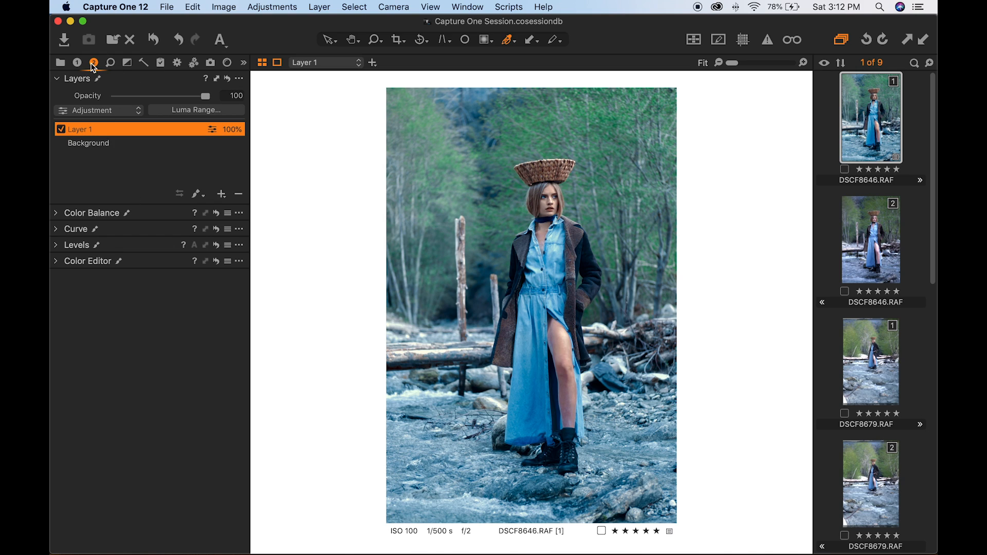
click(57, 216)
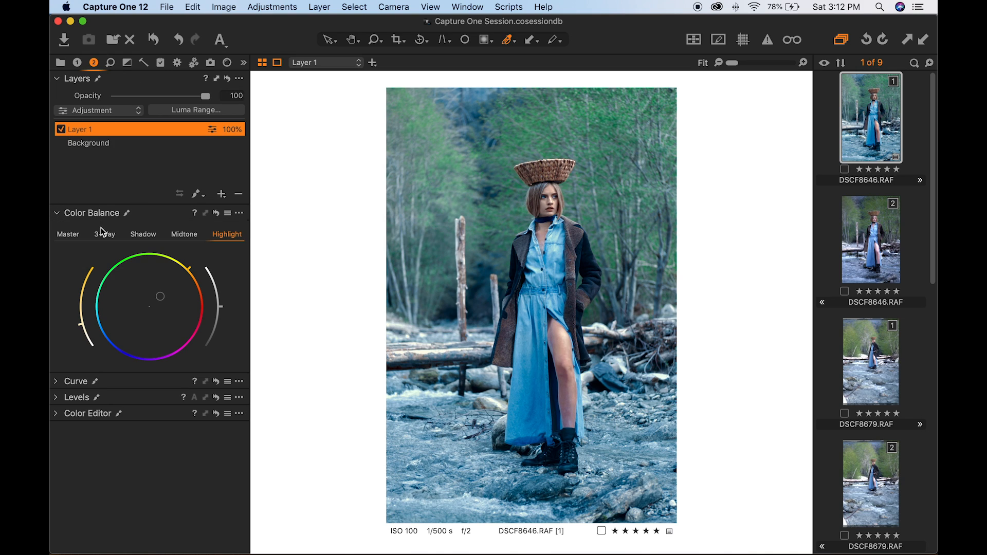
click(57, 213)
- Apply the 5-point-AllChannels curve preset to Layer 1 and check the RGB, Luma, Red, Green and Blue curves
click(56, 229)
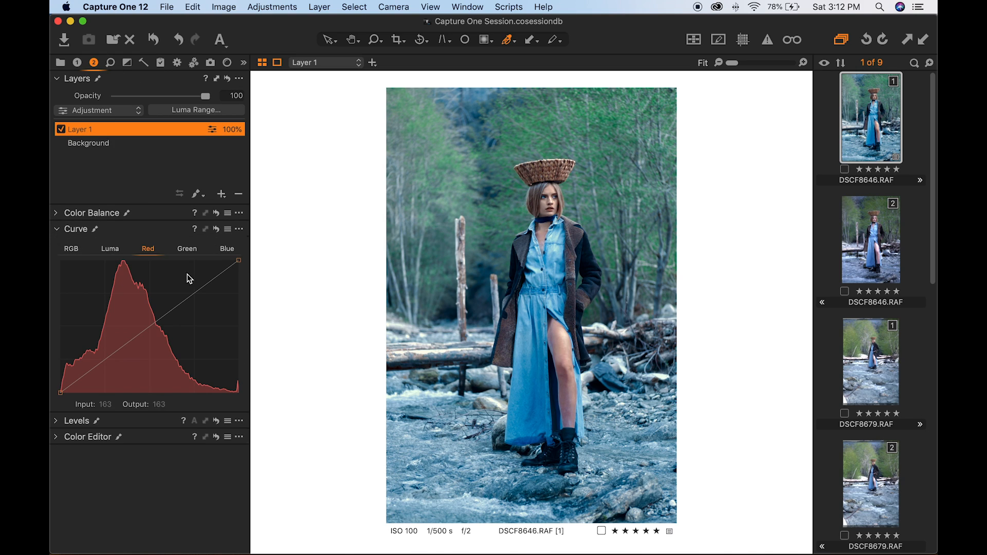
click(107, 249)
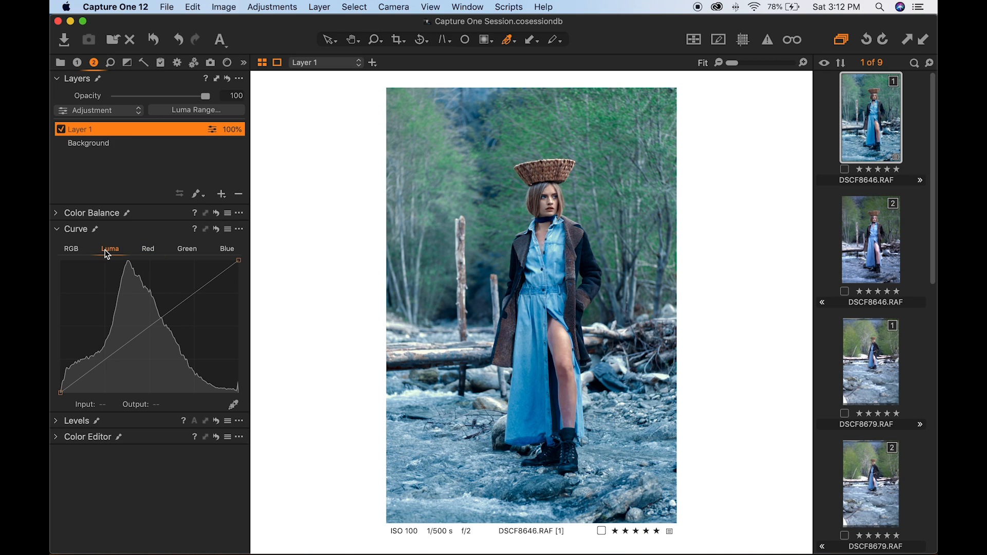
click(228, 231)
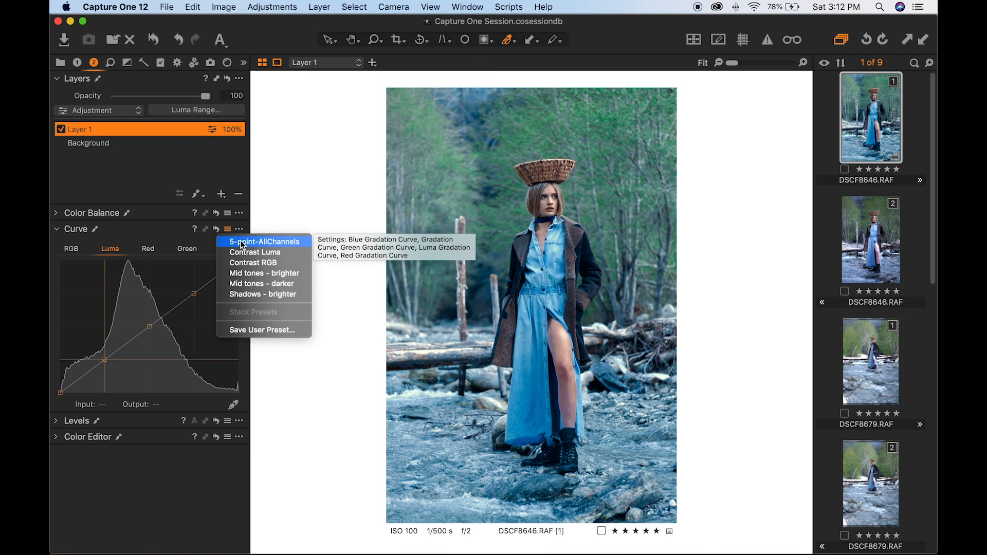
click(243, 242)
click(157, 250)
click(187, 249)
click(226, 248)
click(74, 250)
click(110, 249)
click(76, 250)
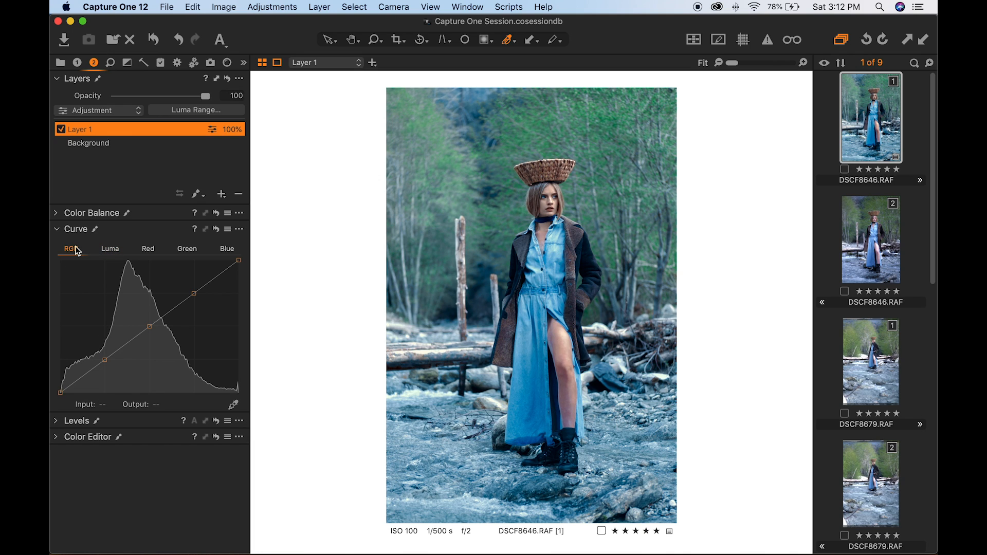
- Lower the RGB curve's shadow point to about input 66, output 51, and its midtone point to about input 127, output 120
drag(149, 326, 146, 332)
drag(104, 360, 107, 366)
drag(151, 331, 148, 331)
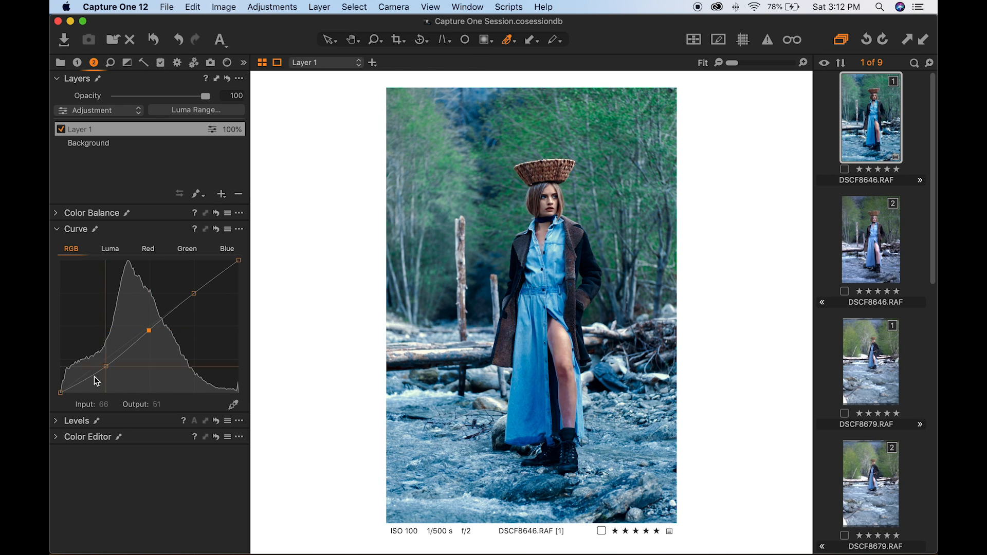
- Fade the blacks by lifting the RGB curve's black point and adding a deep-shadow point, with the shadow and midtone points raised slightly
drag(61, 392, 61, 386)
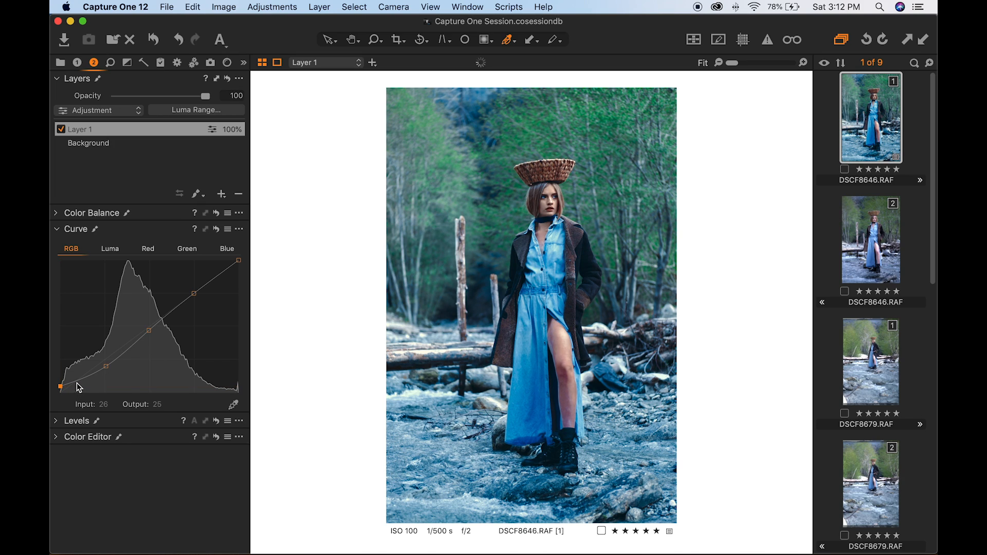
click(76, 383)
drag(76, 383, 107, 360)
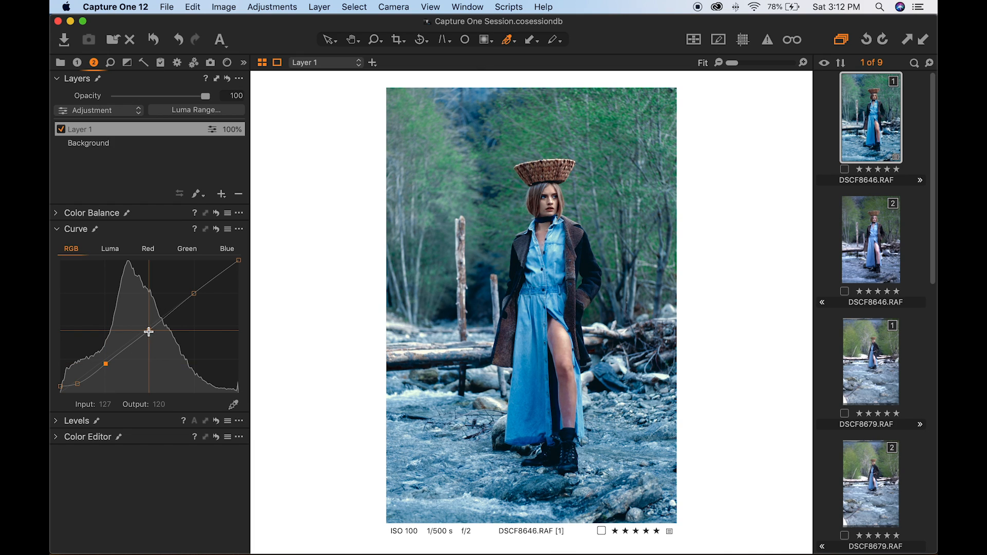
drag(147, 331, 145, 329)
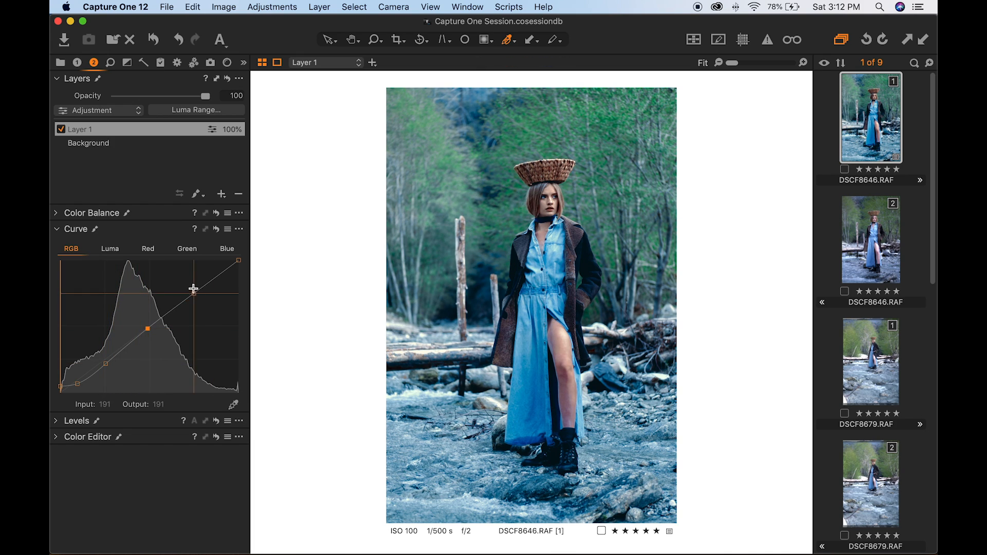
- Set the High Dynamic Range shadow recovery to 12 and the highlight recovery to 18 on Layer 1
click(83, 67)
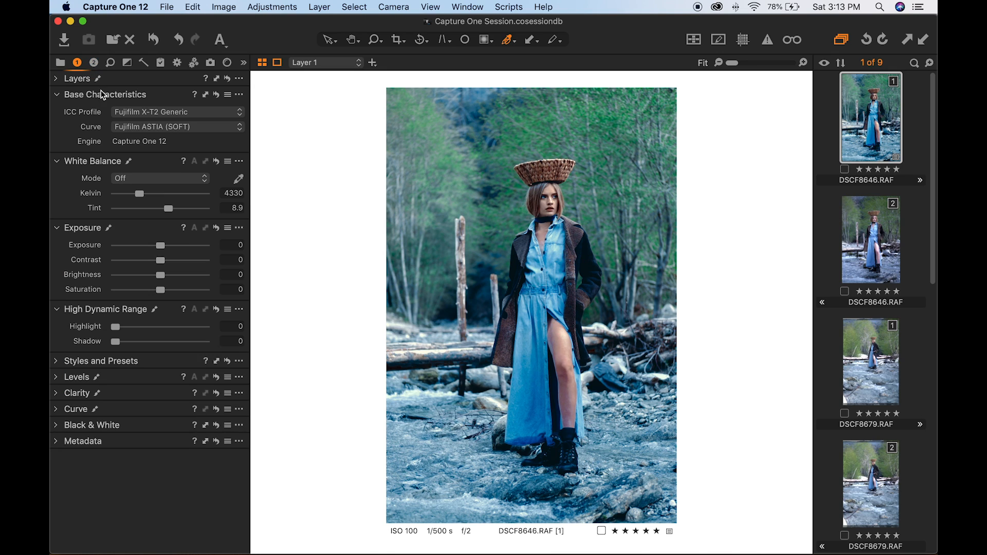
drag(121, 340, 127, 340)
click(147, 327)
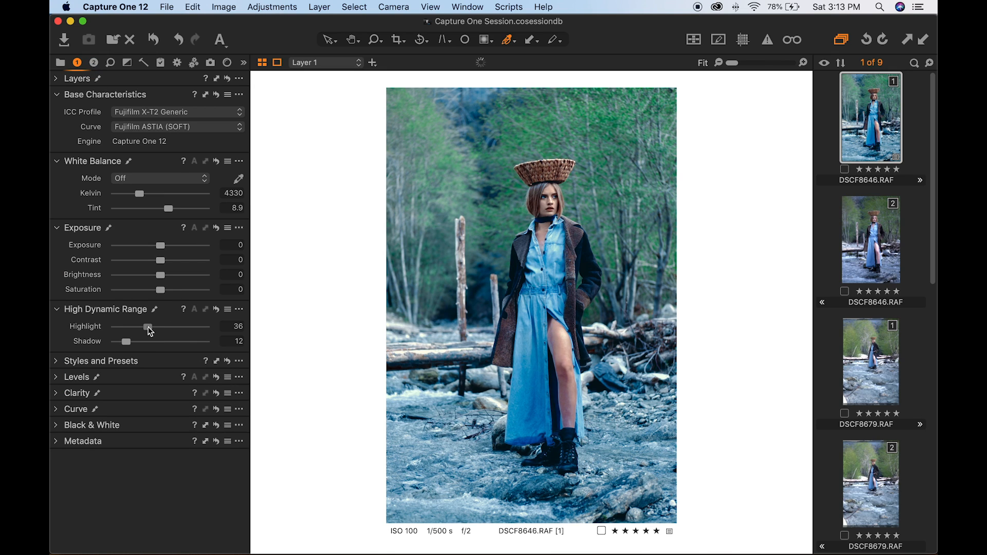
drag(148, 330, 128, 329)
drag(128, 325, 103, 333)
click(128, 327)
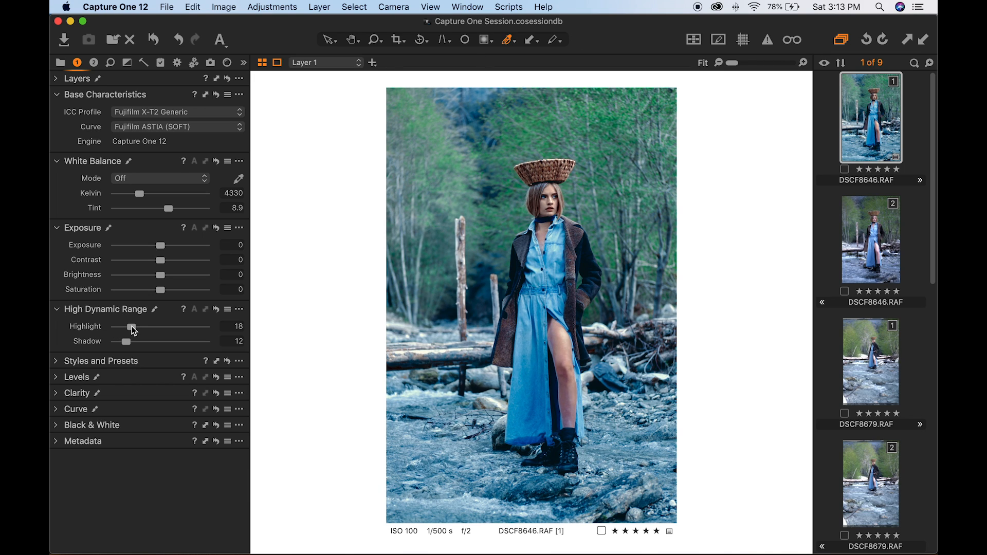
- Pick the green foliage above the model as a new advanced colour range on Layer 1 and set its hue to 14.8
click(93, 62)
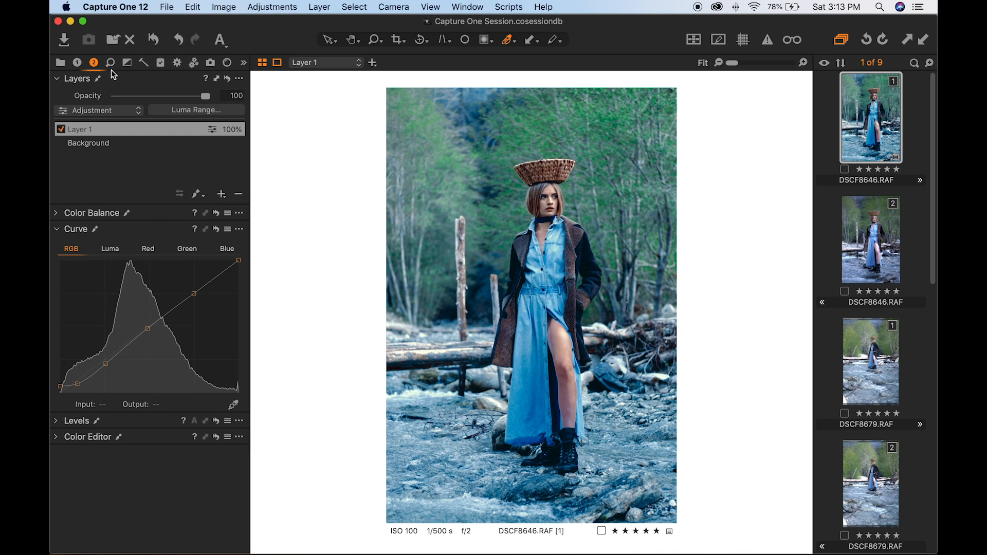
click(55, 438)
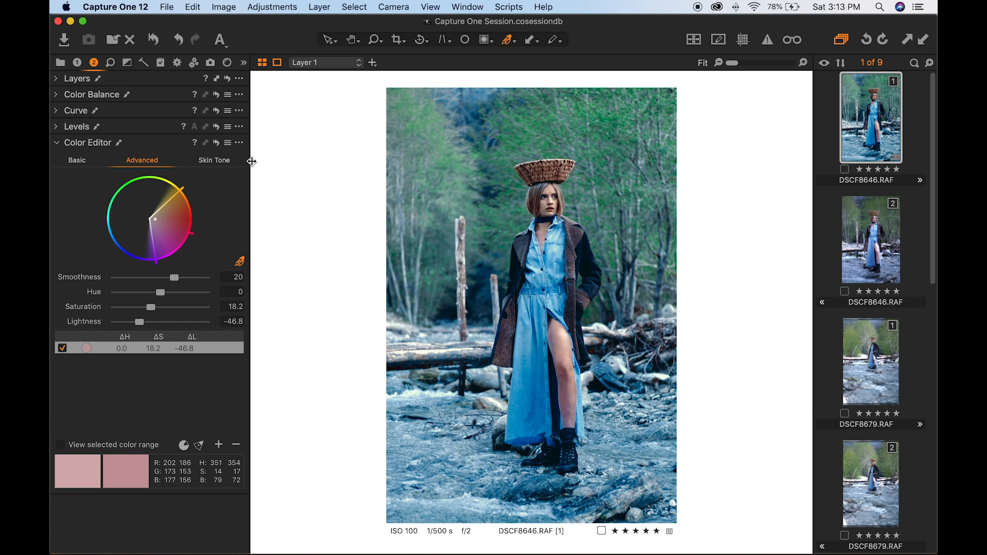
click(585, 109)
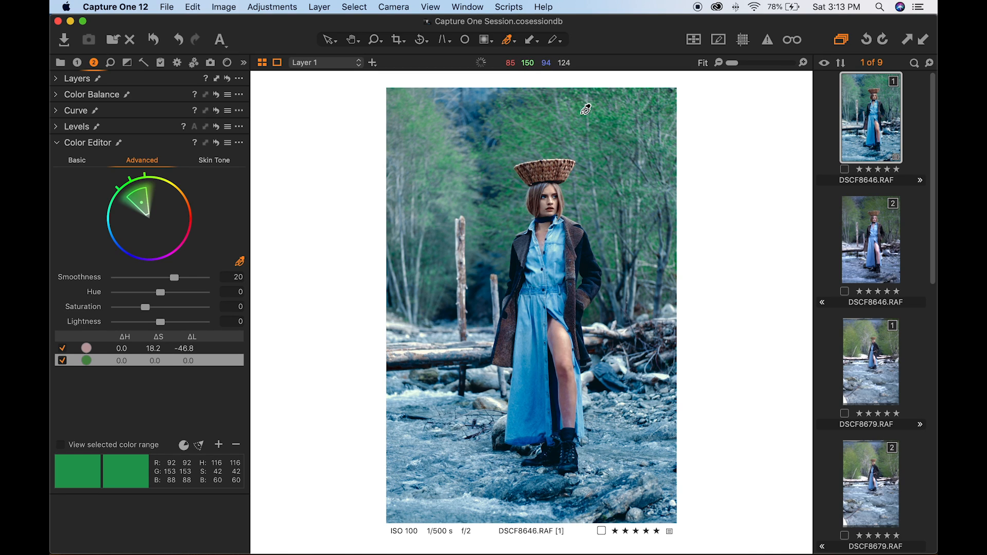
click(183, 292)
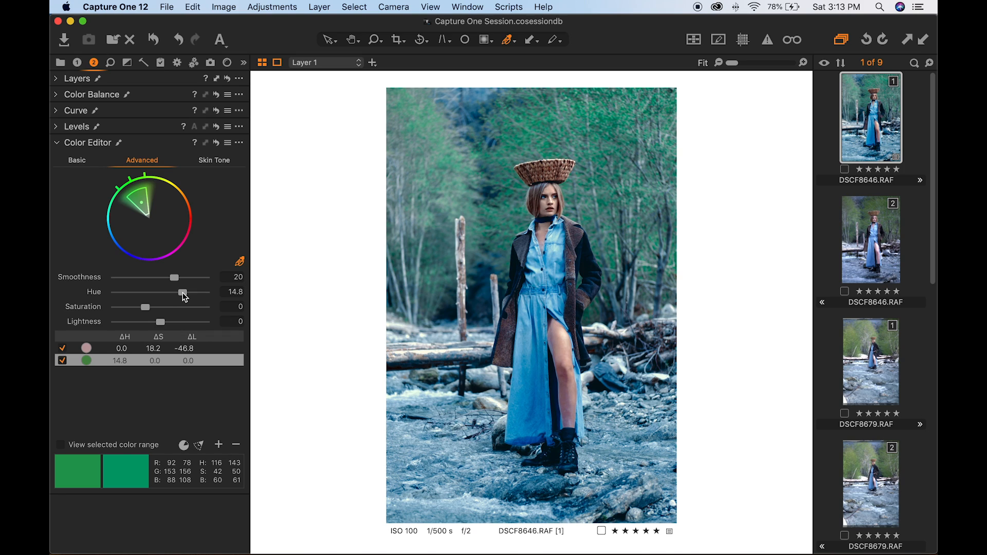
- Try a lightness of -33.2 on the green foliage range and reset it to 0
click(145, 325)
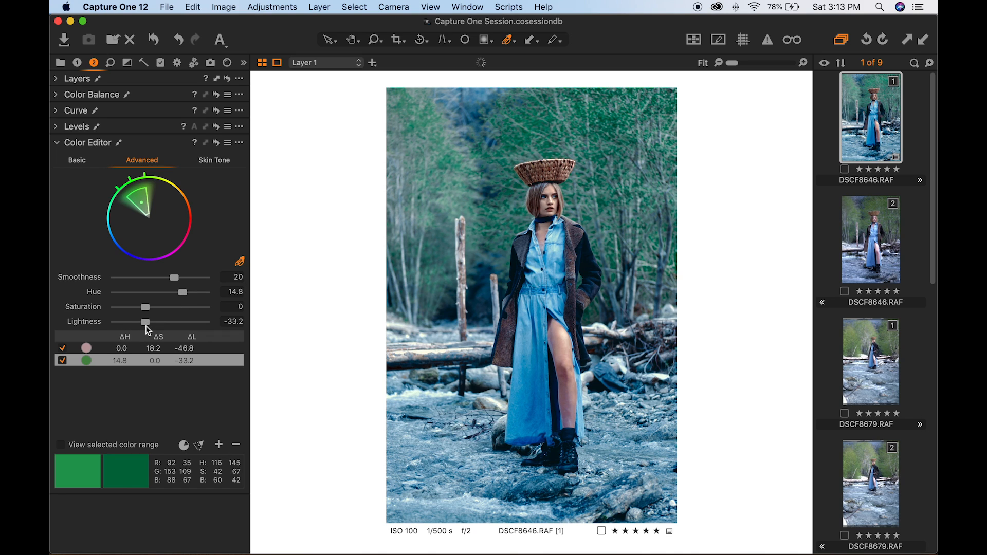
double_click(146, 325)
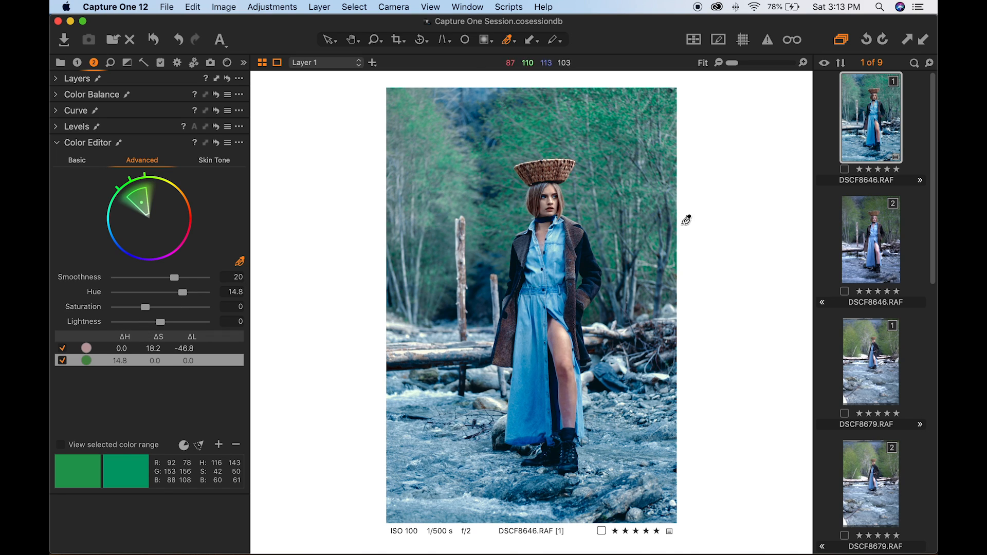
- Fine-tune the midtone and shadow tints in Layer 1's Color Balance within the blue tones
click(56, 95)
click(148, 118)
click(188, 116)
drag(132, 198, 129, 196)
click(143, 116)
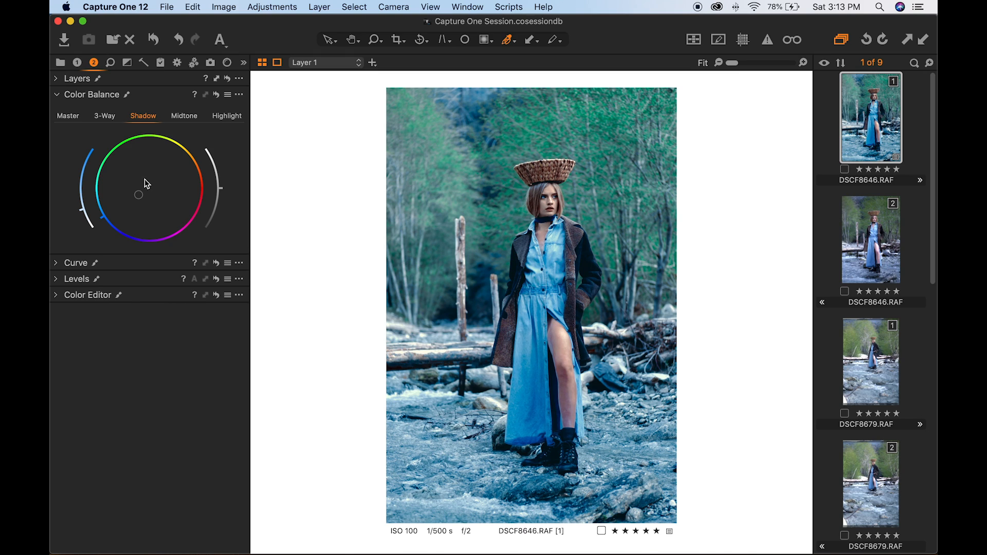
mouse_move(148, 205)
mouse_down()
mouse_move(156, 203)
mouse_move(149, 209)
mouse_move(147, 199)
mouse_up()
- Darken the highlights slightly in Layer 1's Color Balance
click(226, 117)
drag(219, 188, 220, 197)
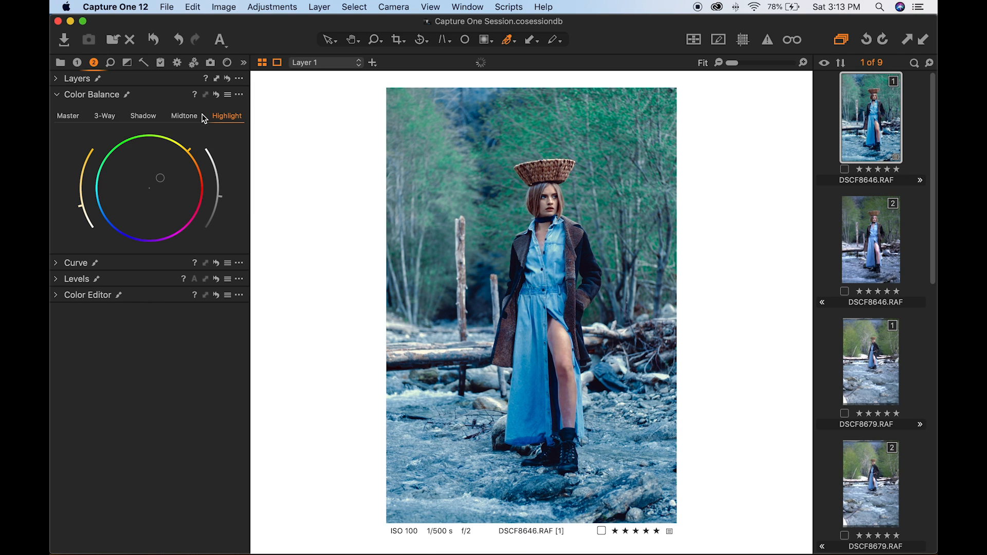
click(187, 117)
- Set the sharpening amount to 342 and apply the Extreme film grain preset to DSCF8646.RAF
click(111, 63)
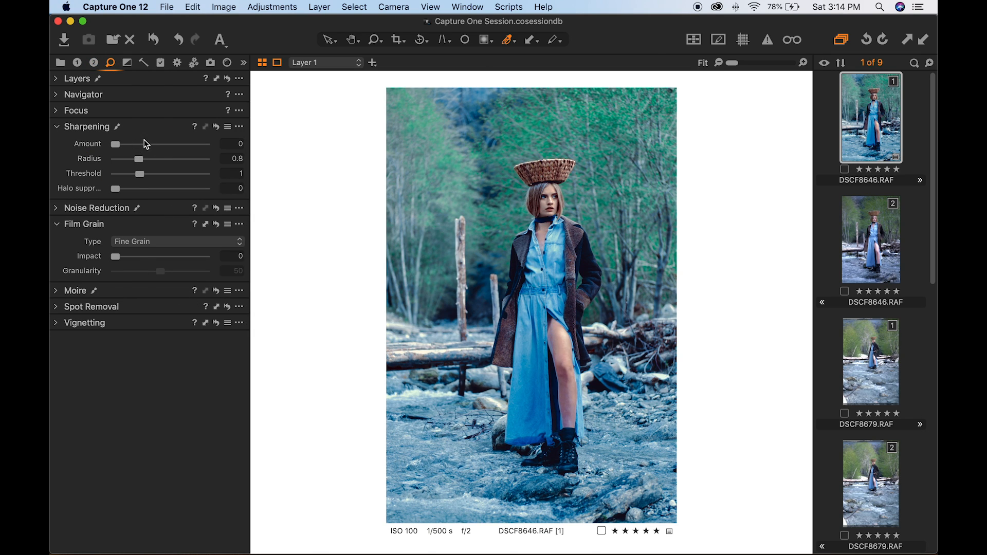
drag(158, 144, 149, 146)
click(227, 224)
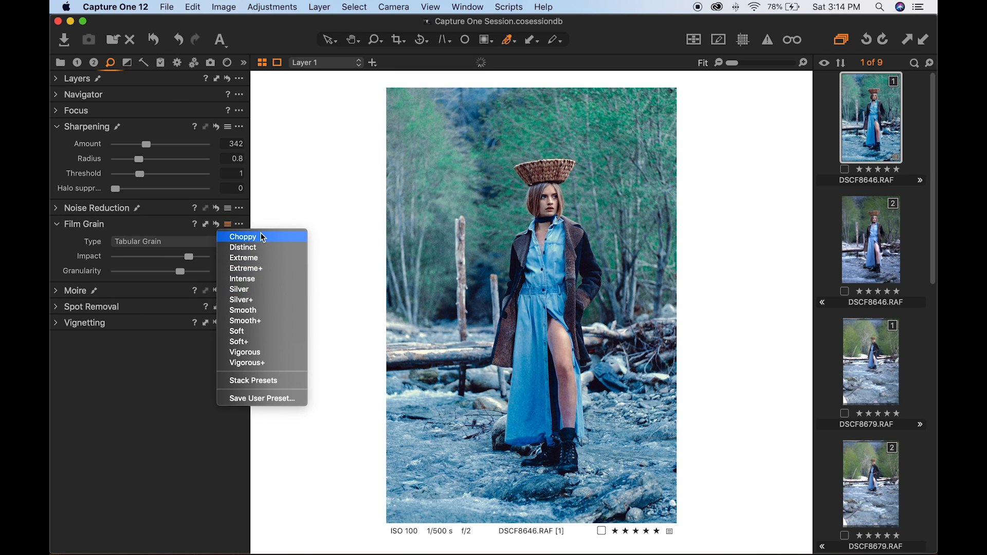
click(267, 258)
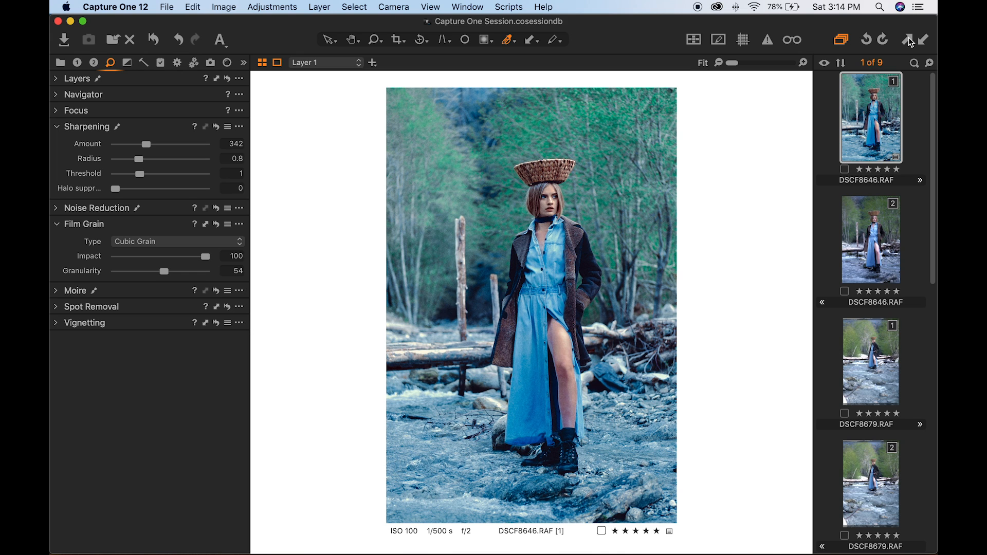
- Apply the copied adjustments from DSCF8646.RAF to the first variants of DSCF8679.RAF and DSCF8700.RAF
click(877, 358)
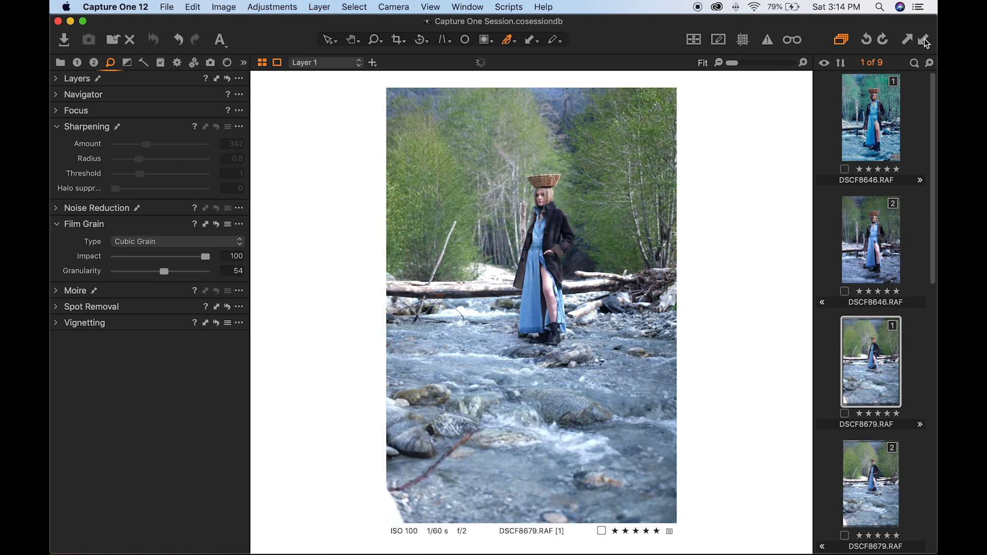
click(924, 41)
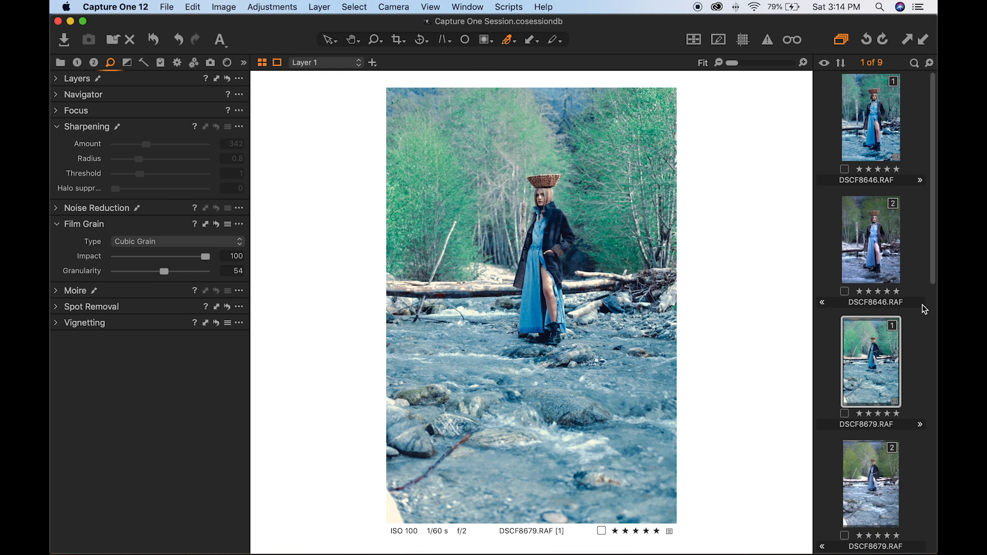
scroll(906, 322, down, 5)
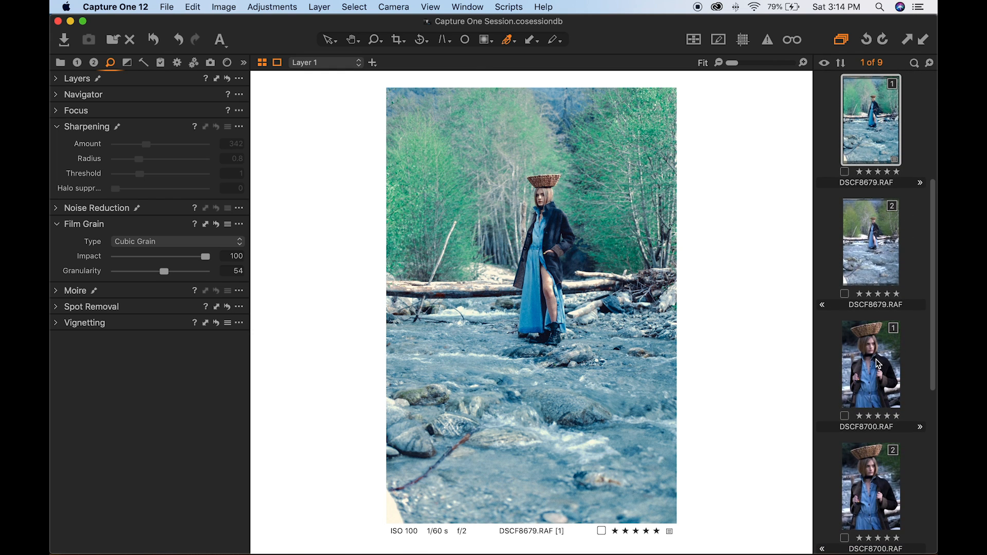
click(876, 360)
click(925, 41)
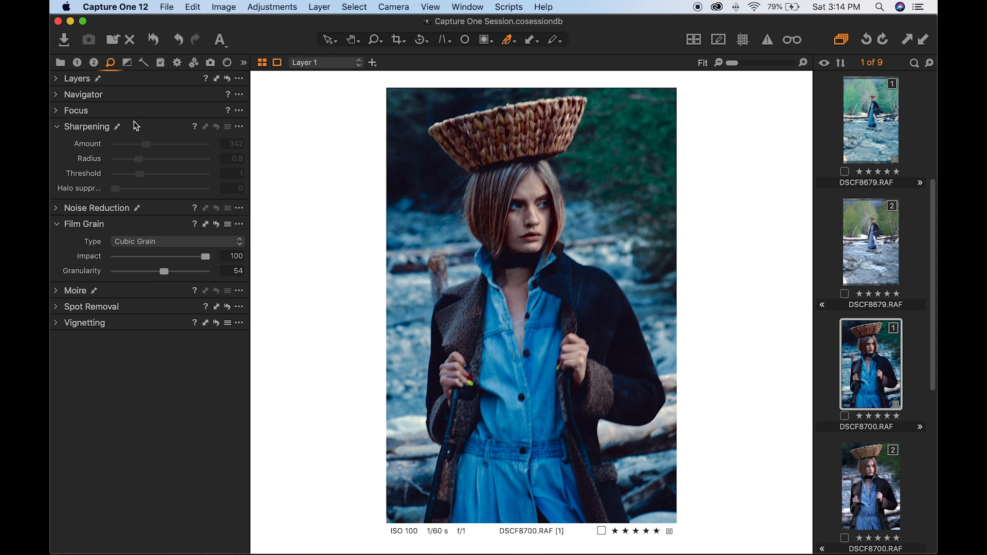
- Raise the exposure slightly and the brightness more strongly on DSCF8700.RAF's Background layer
click(77, 62)
drag(162, 249, 165, 245)
key(super+z)
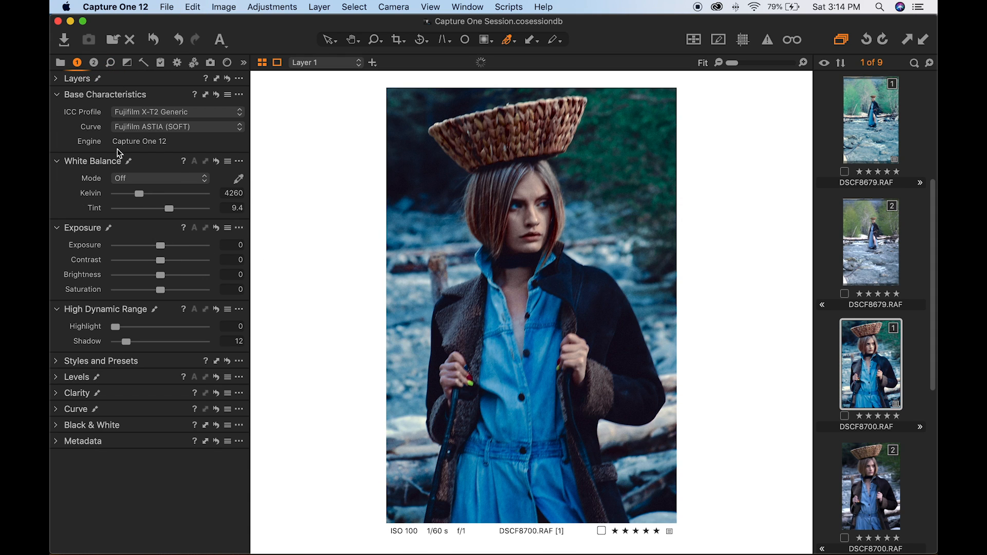
click(56, 79)
click(83, 143)
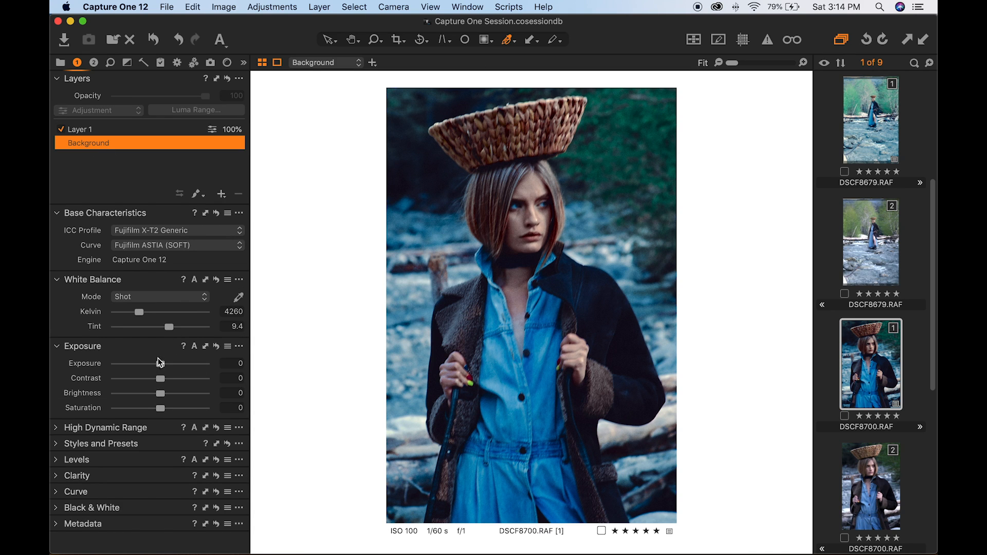
drag(160, 365, 165, 368)
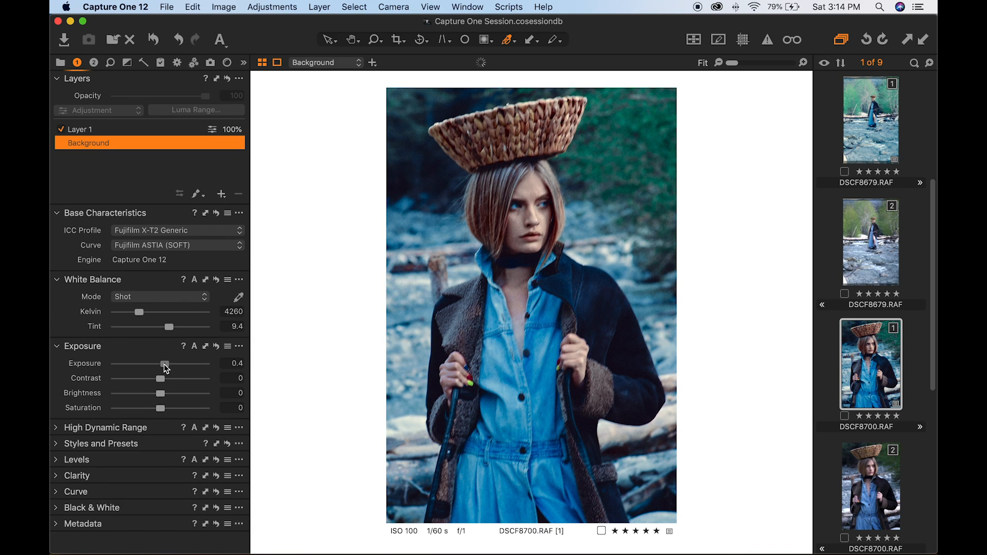
drag(162, 394, 164, 394)
double_click(165, 365)
drag(164, 394, 177, 400)
drag(161, 364, 163, 367)
- Pick the skin as a new advanced colour range on Layer 1, narrow it to magenta tones and set smoothness to 13.1
click(94, 62)
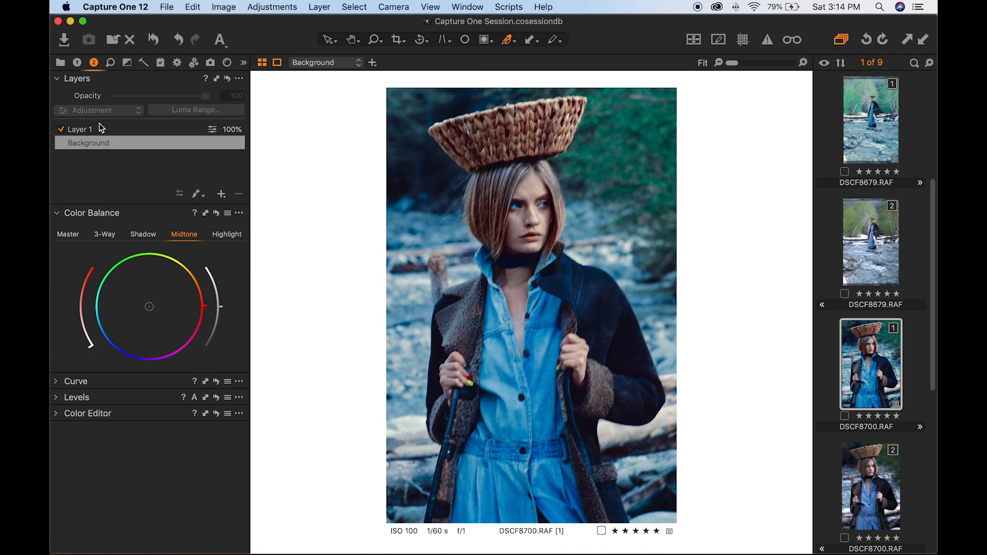
click(91, 129)
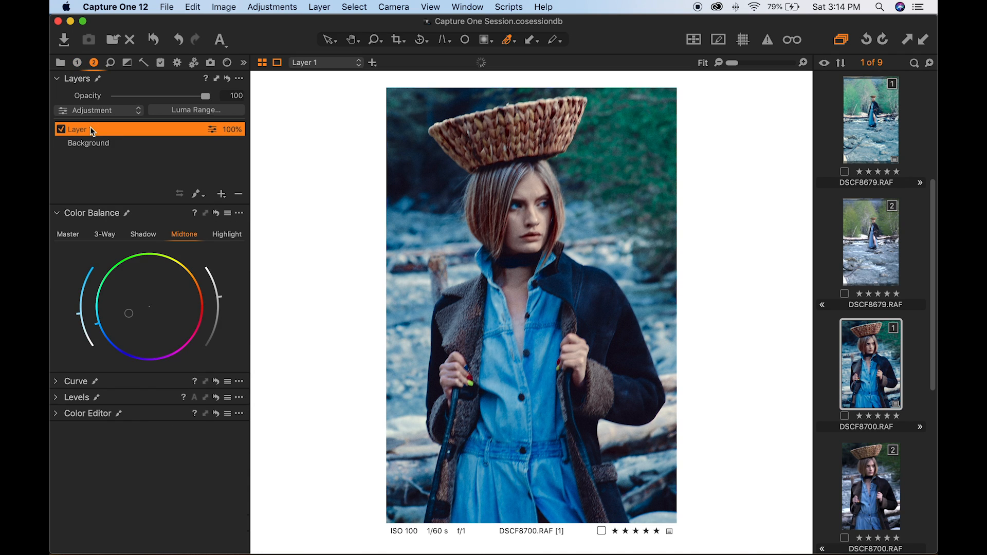
click(55, 414)
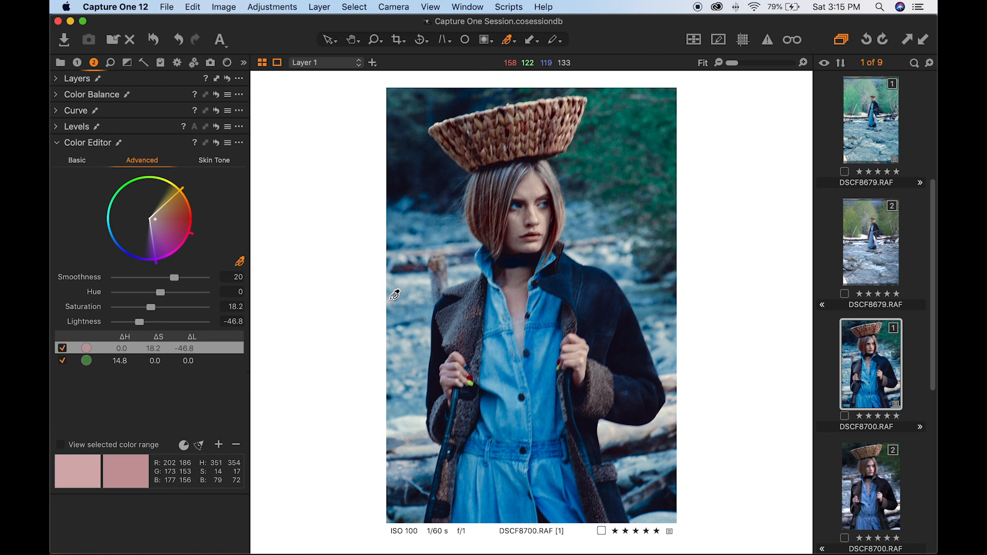
click(71, 454)
click(60, 445)
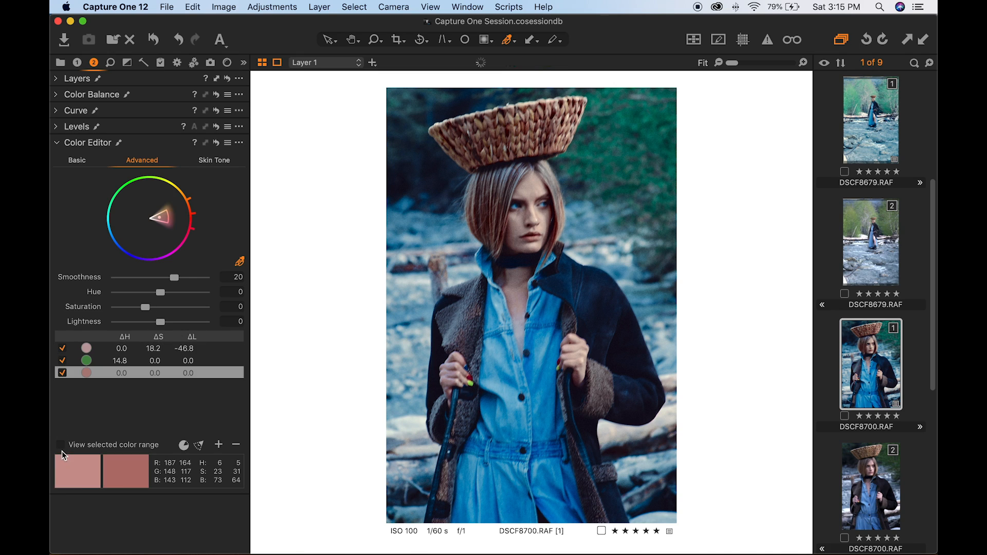
drag(191, 201, 188, 246)
click(153, 278)
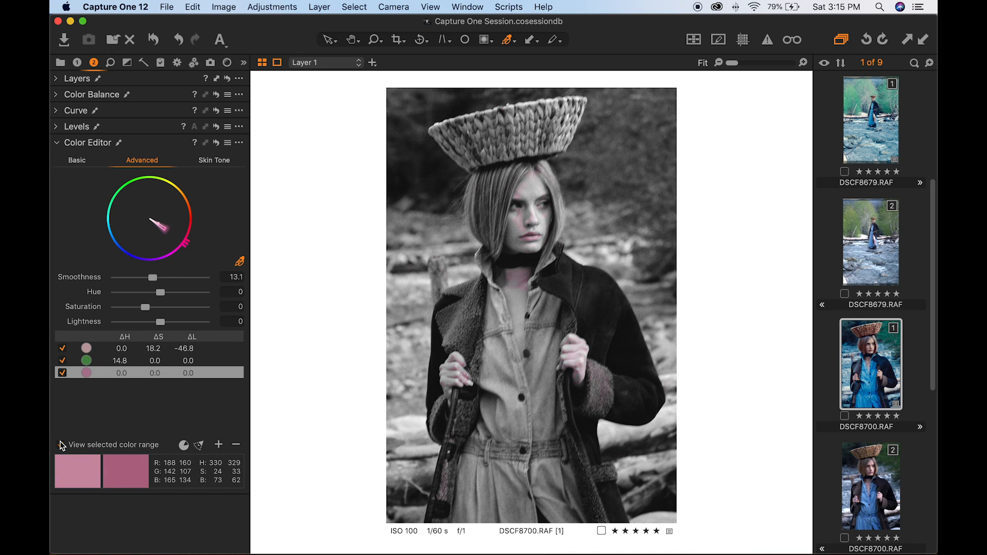
click(61, 446)
- Try a saturation of 61.4 on the magenta skin range, reset the hue and delete the range
drag(146, 307, 166, 313)
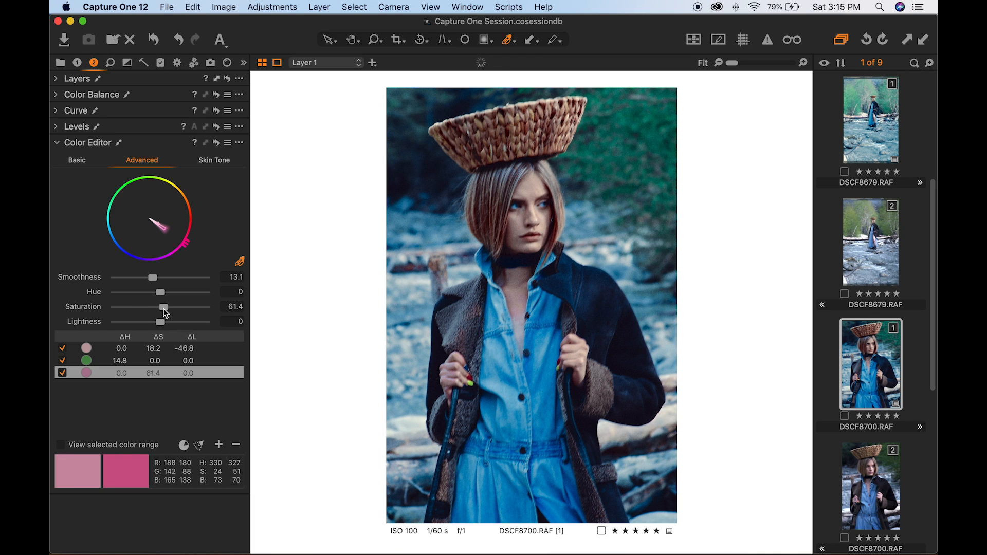
double_click(133, 292)
click(236, 444)
- Apply the copied adjustments to the first variant of DSCF8712.RAF
scroll(874, 309, down, 10)
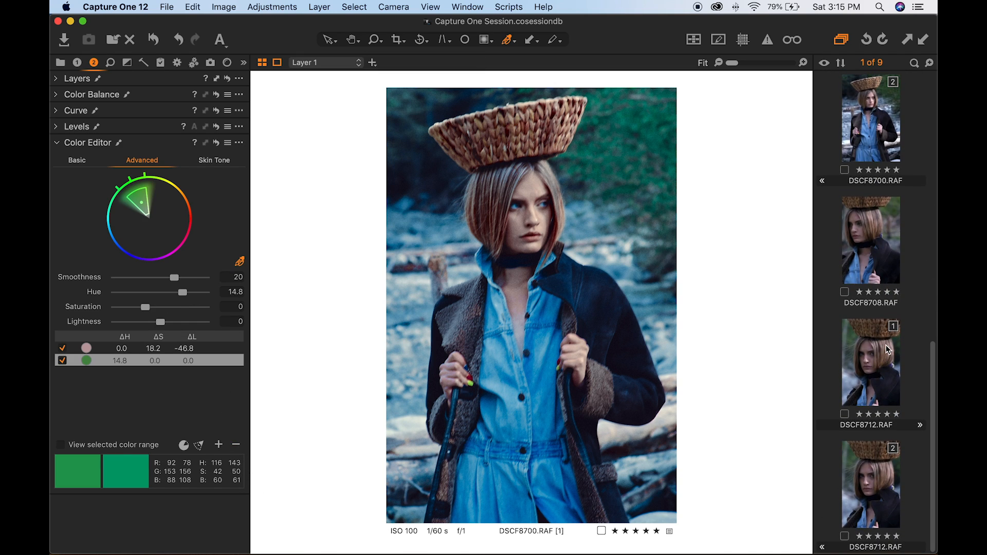
click(877, 244)
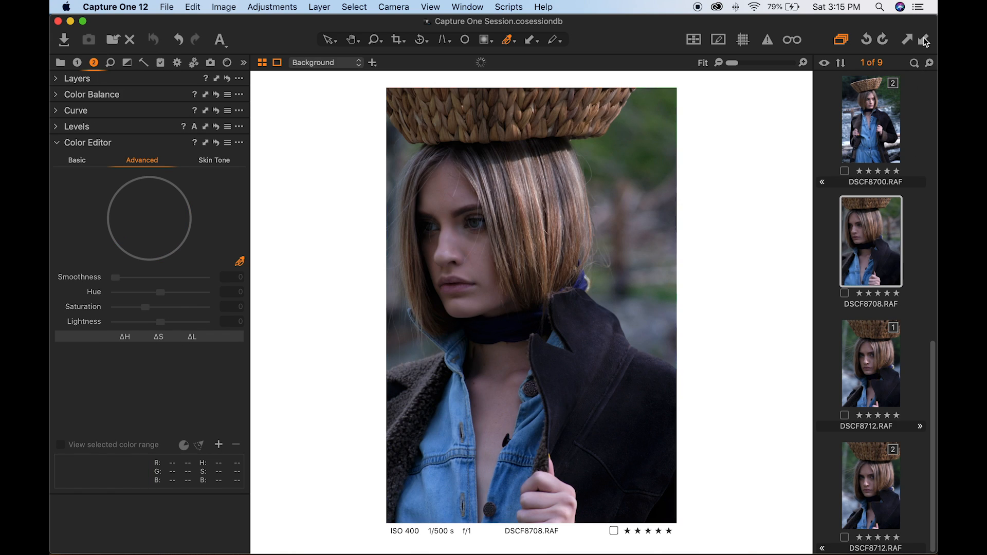
click(866, 364)
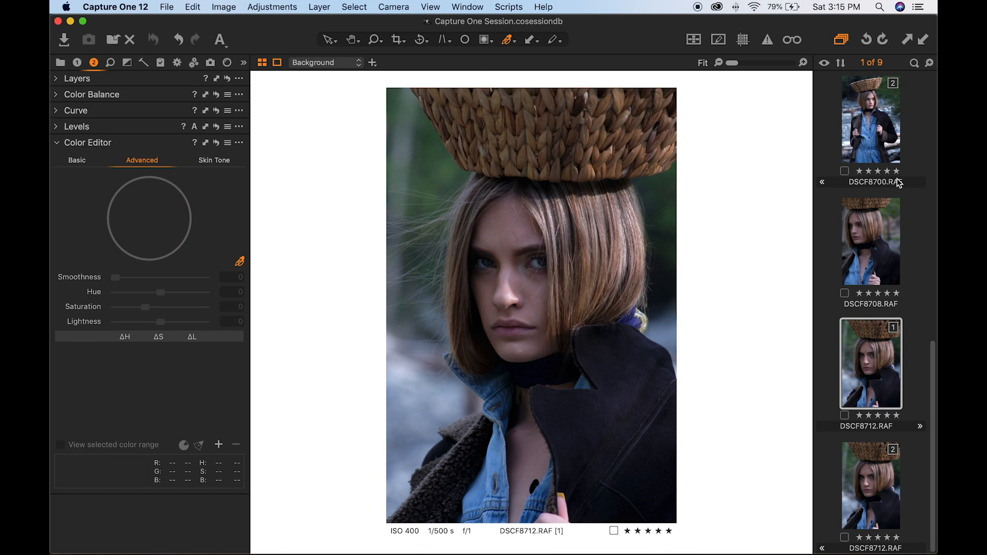
click(923, 41)
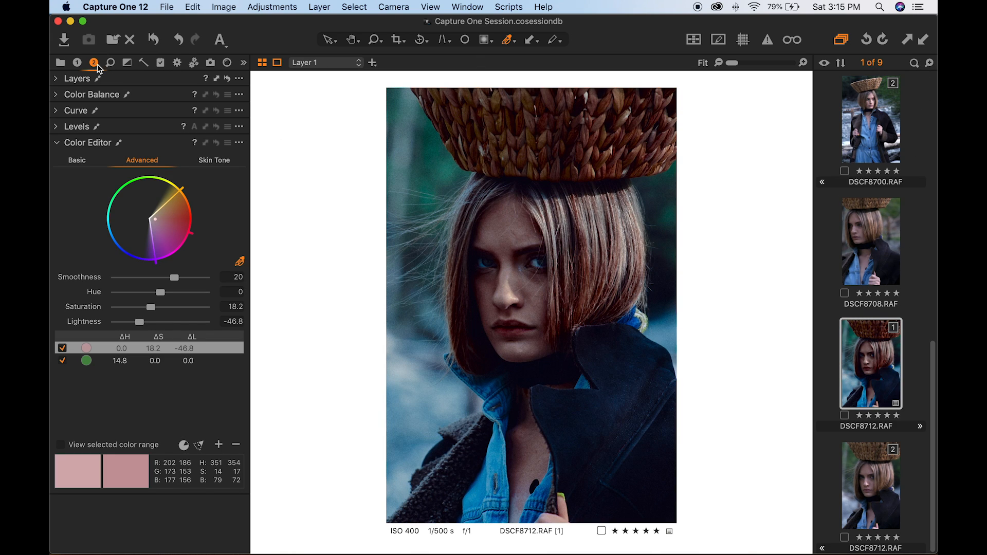
- Set Layer 1's exposure to 0.35 and brightness to 17 on DSCF8712.RAF and raise its saturation slightly
click(77, 64)
drag(162, 366, 181, 400)
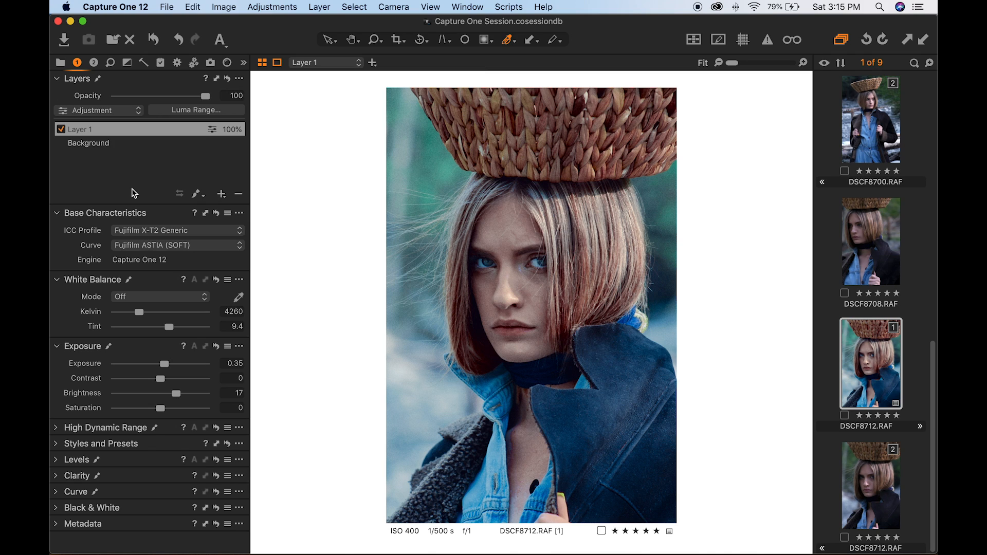
drag(159, 409, 160, 410)
- Narrow Layer 1's pink skin range to exclude orange and yellow hues, and set the layer's saturation to 19
click(94, 63)
click(63, 349)
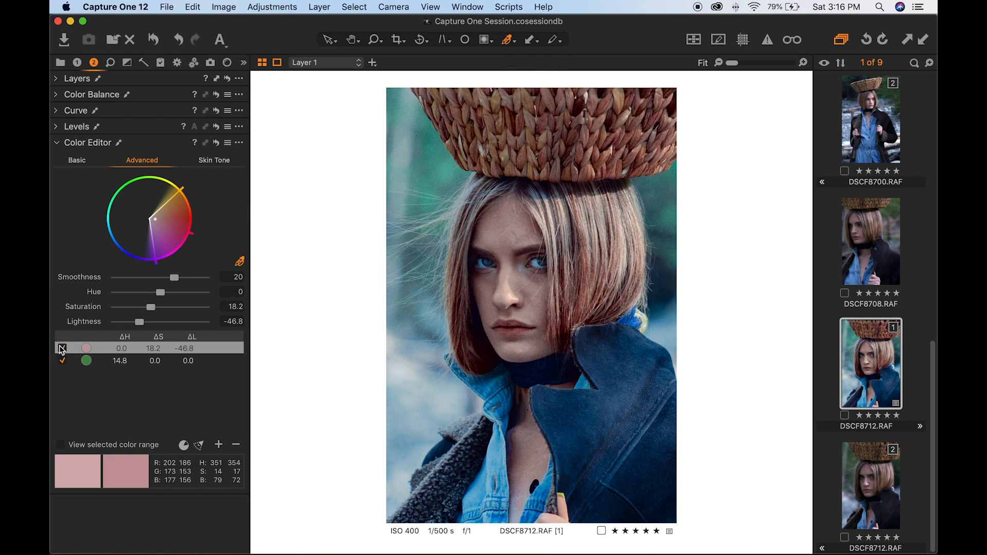
click(62, 349)
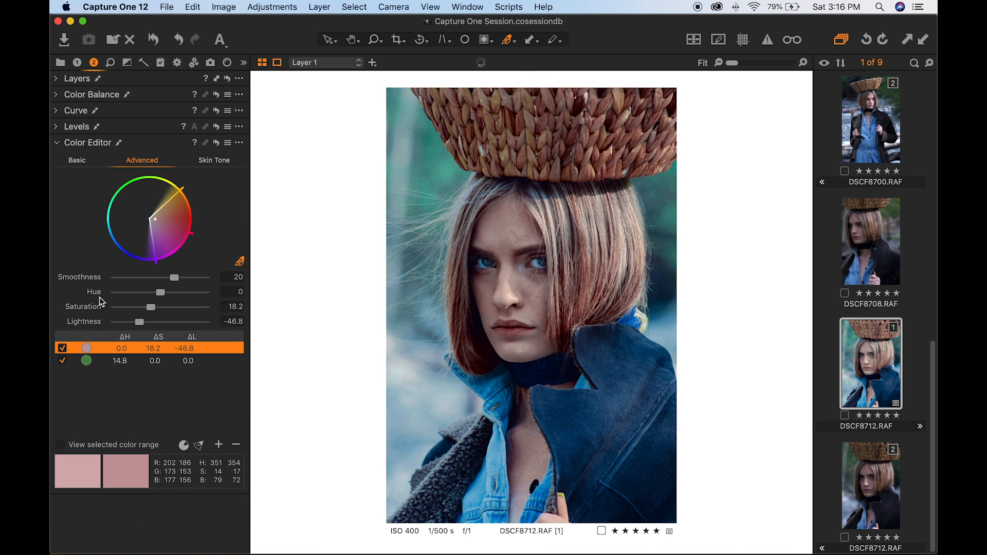
drag(158, 264, 205, 218)
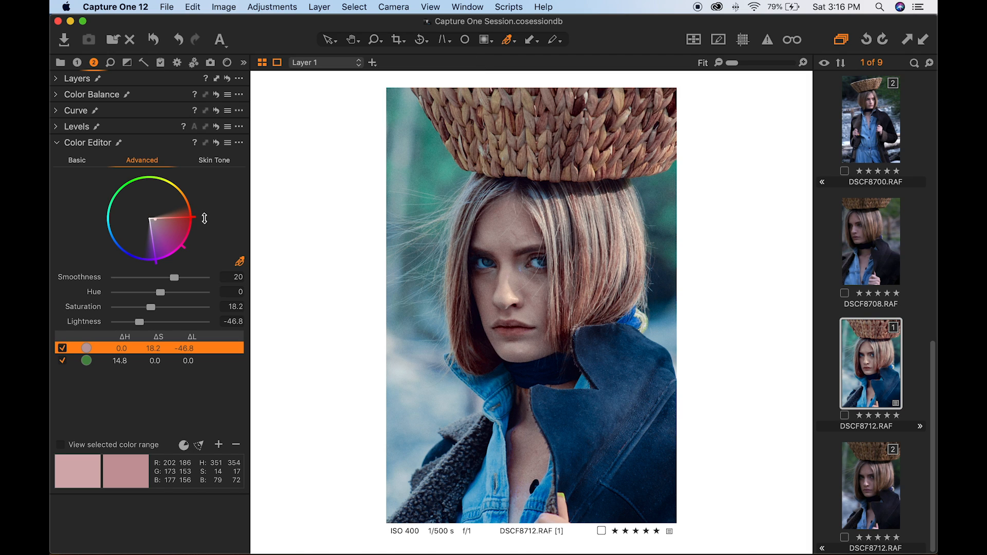
click(77, 63)
drag(165, 413, 172, 412)
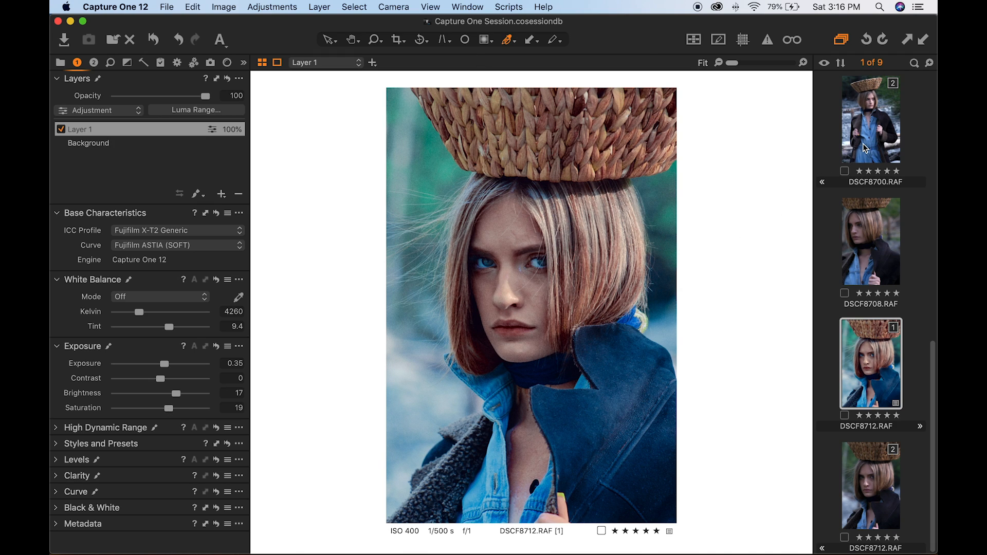
- Shift the shadow tint slightly from blue towards violet in Layer 1's Color Balance on DSCF8712.RAF
click(95, 63)
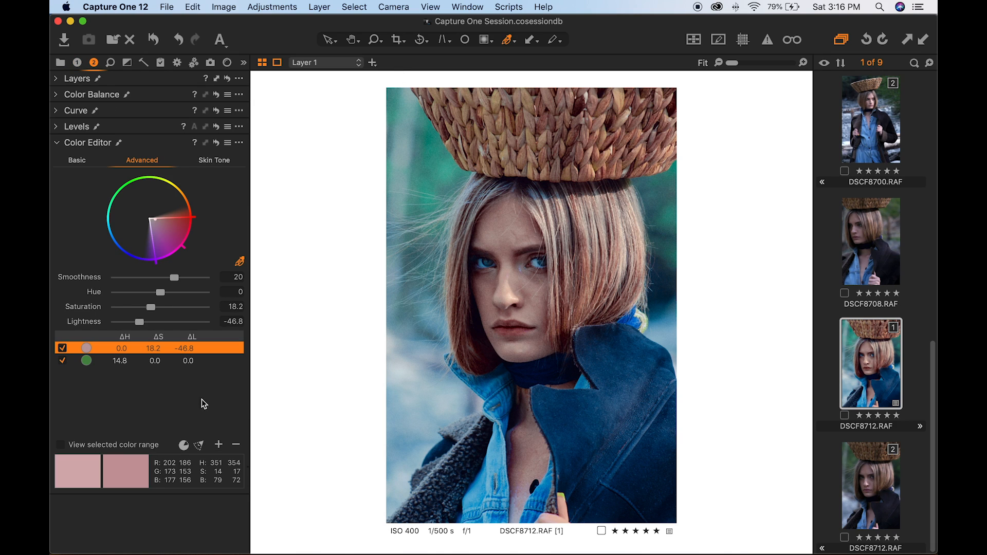
click(55, 96)
click(142, 115)
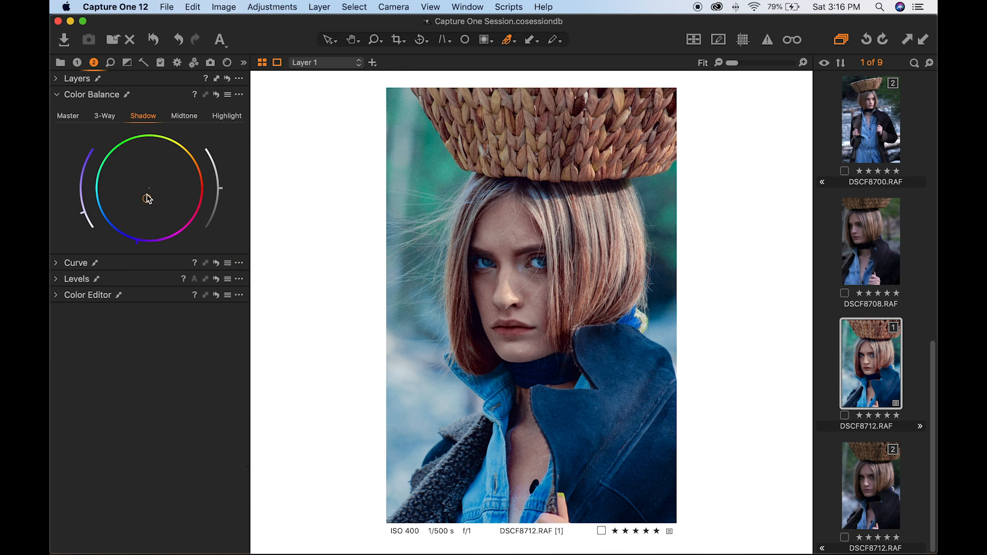
mouse_move(150, 199)
mouse_down()
mouse_move(157, 204)
mouse_move(150, 197)
mouse_up()
- Try High Dynamic Range highlight recovery on Layer 1 of DSCF8712.RAF
click(56, 79)
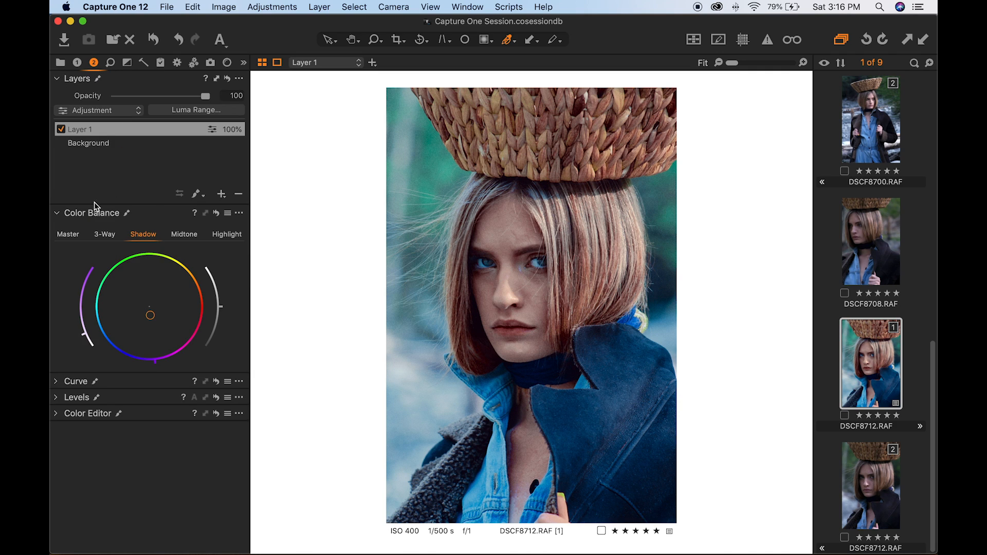
click(77, 63)
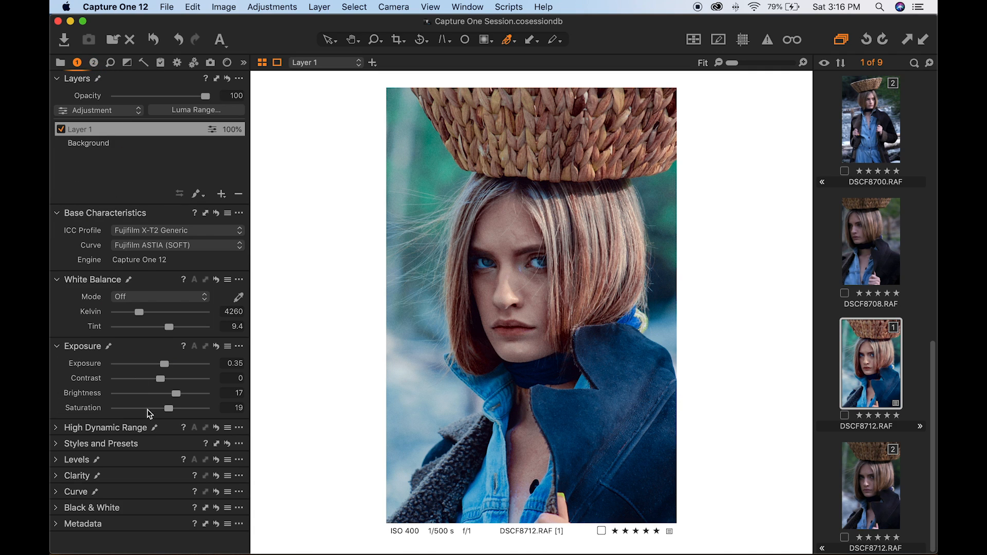
click(64, 430)
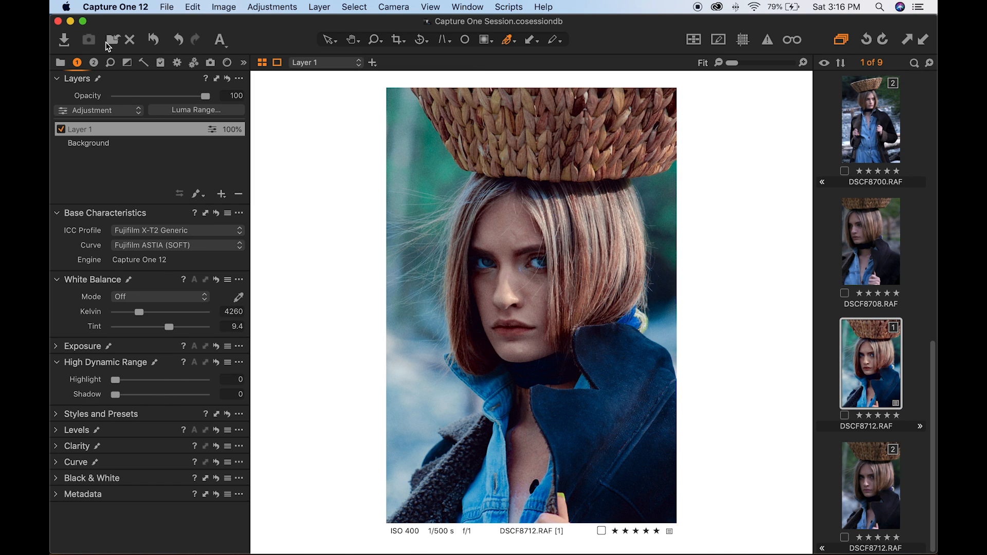
click(147, 379)
- Darken the shadows slightly, and lighten the midtones and reduce their blue tint in Layer 1's Color Balance
click(94, 62)
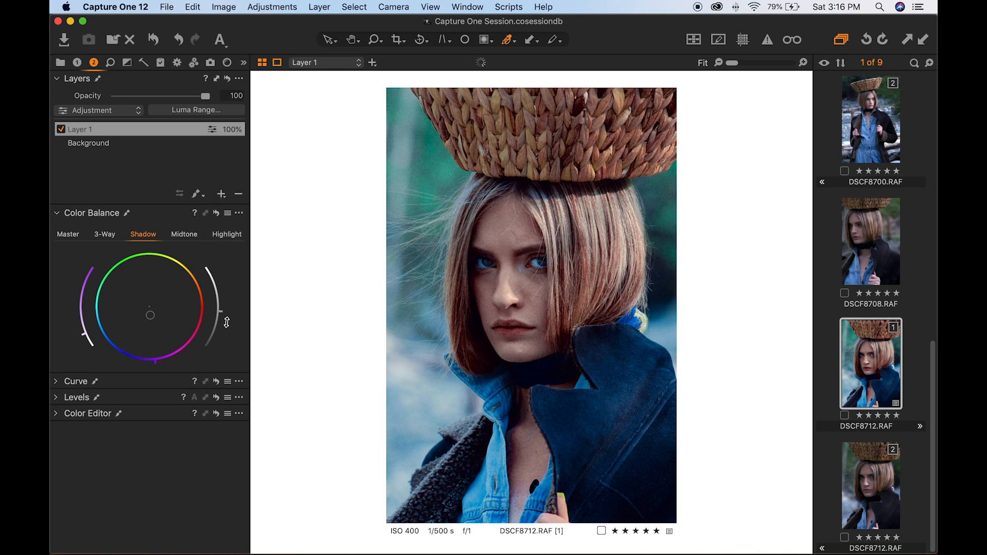
click(184, 235)
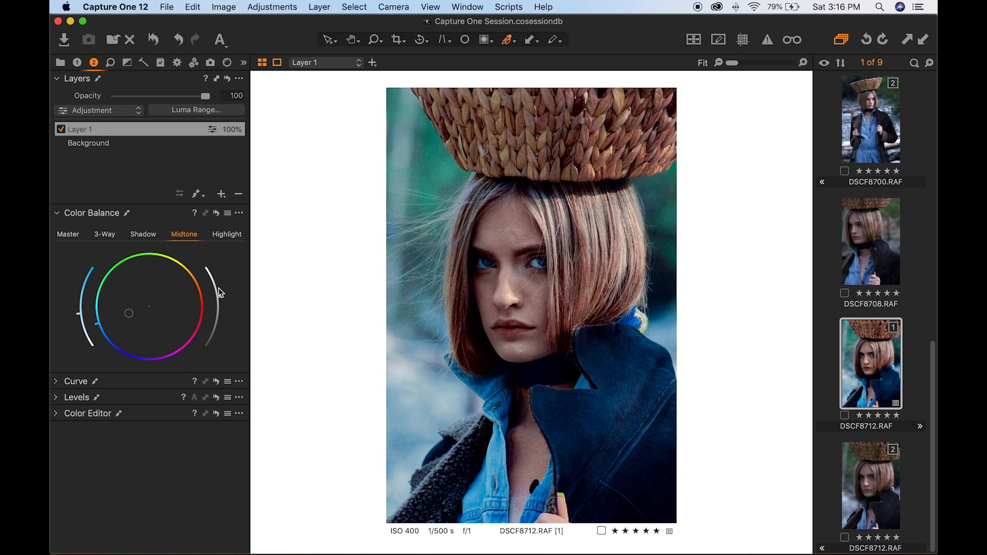
drag(219, 297, 217, 287)
drag(128, 315, 132, 316)
drag(132, 315, 133, 312)
- Set the lens correction of DSCF8646.RAF's second variant to distortion 120, sharpness falloff 250 and light falloff 120
scroll(867, 190, up, 10)
click(866, 180)
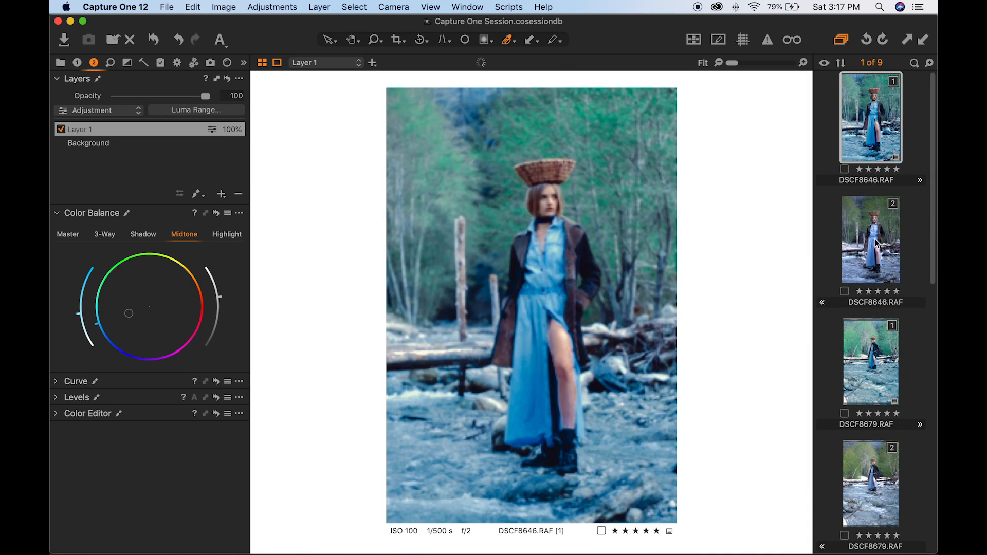
click(875, 245)
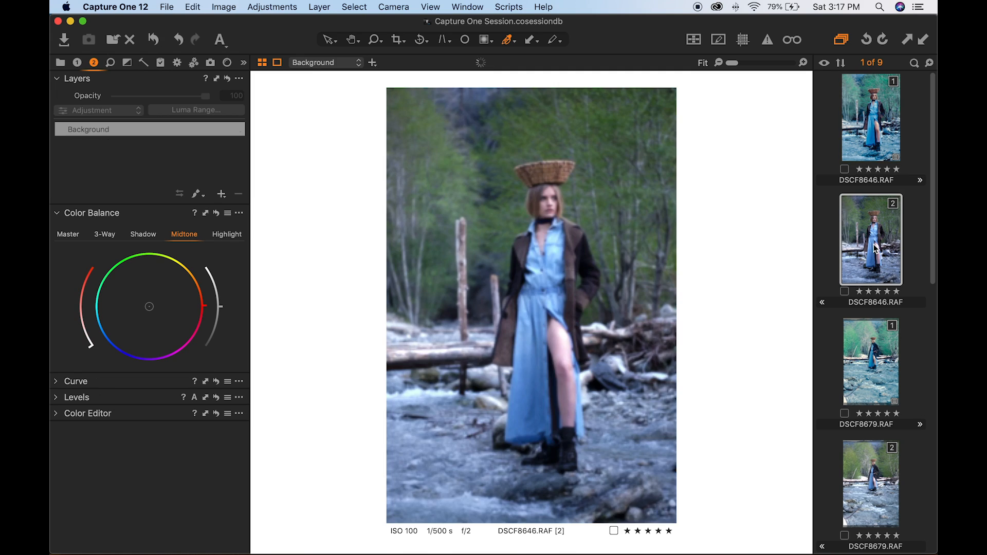
click(227, 62)
drag(115, 335, 246, 328)
drag(191, 306, 252, 300)
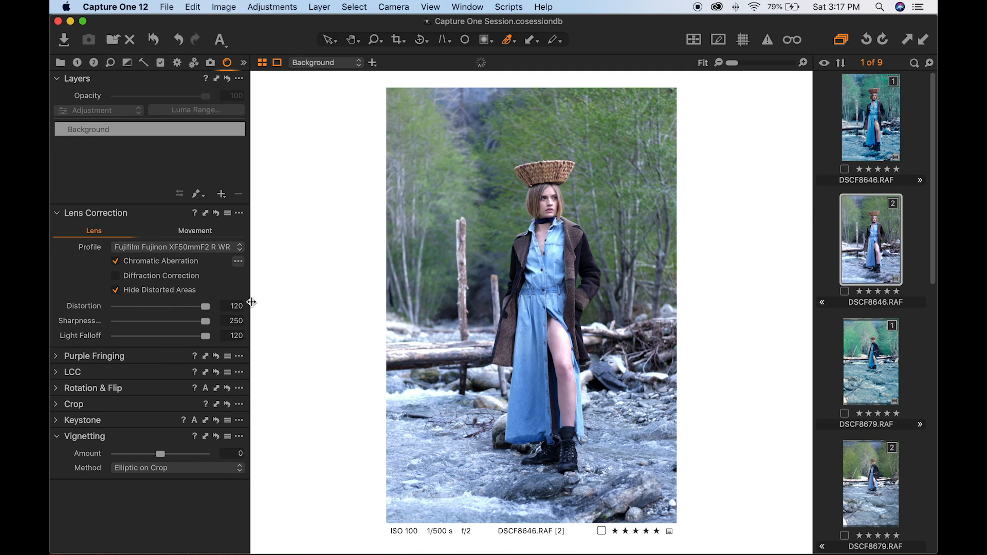
- Enable diffraction correction on DSCF8646.RAF's second variant and set its base curve to Fujifilm CLASSIC CHROME
click(116, 277)
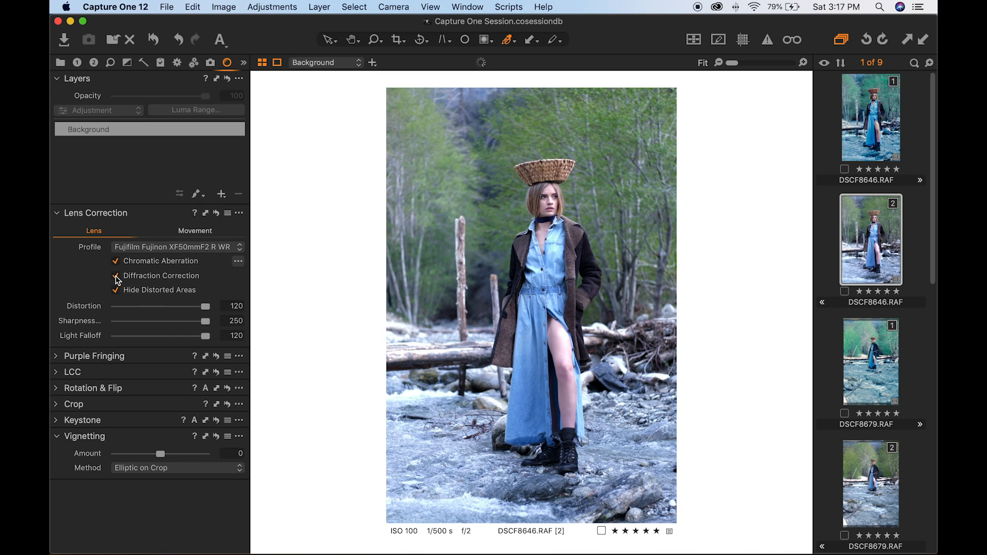
click(78, 63)
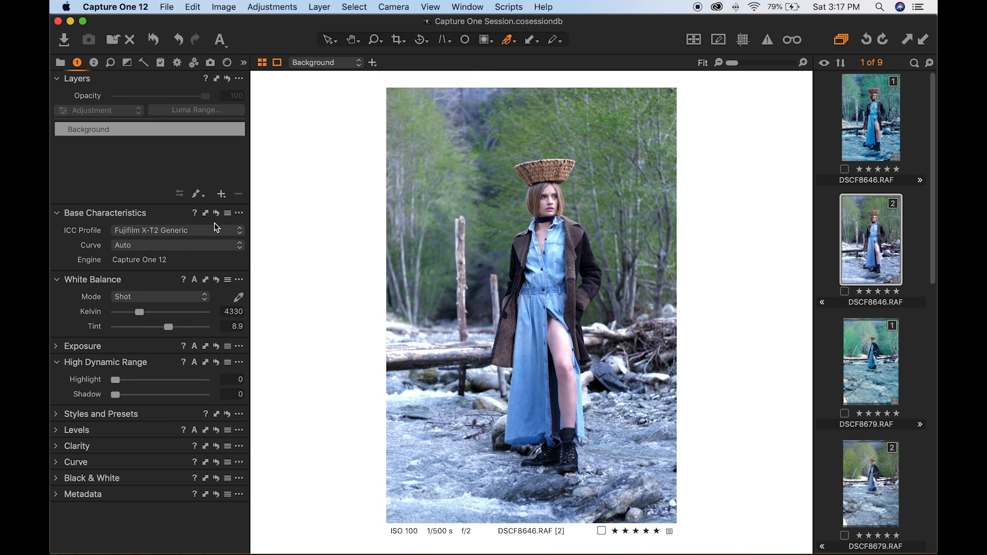
click(221, 246)
click(218, 248)
click(185, 246)
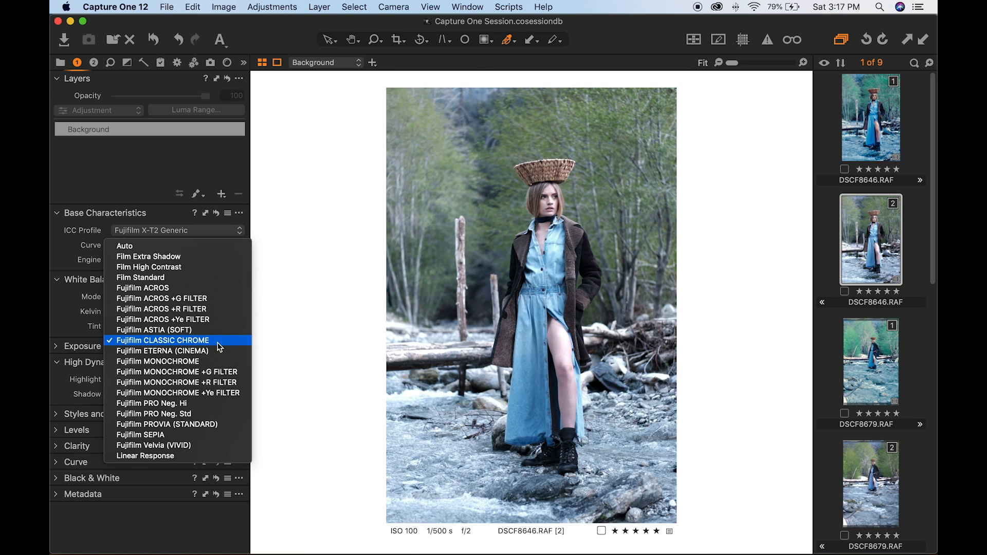
click(215, 343)
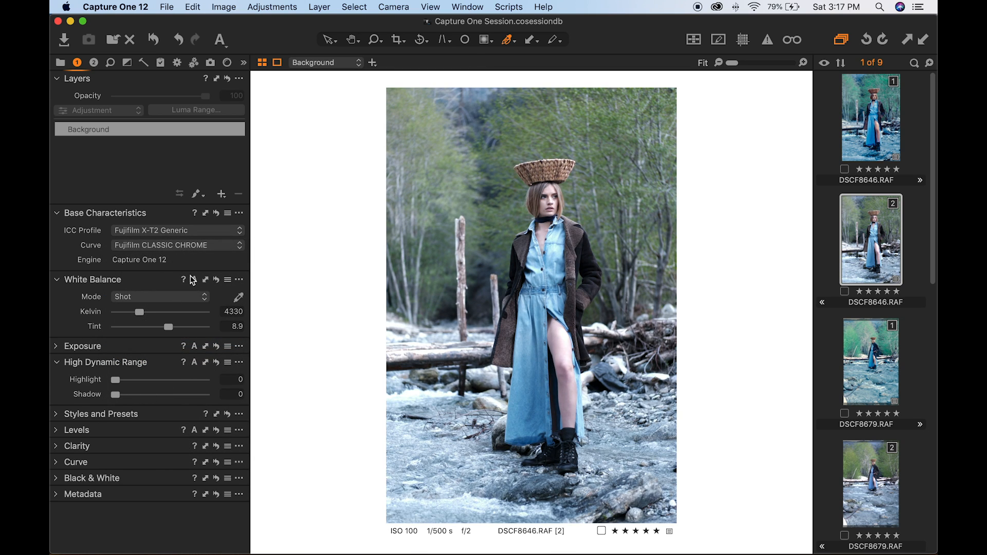
- Raise the saturation of DSCF8646.RAF's second variant to 23
click(58, 352)
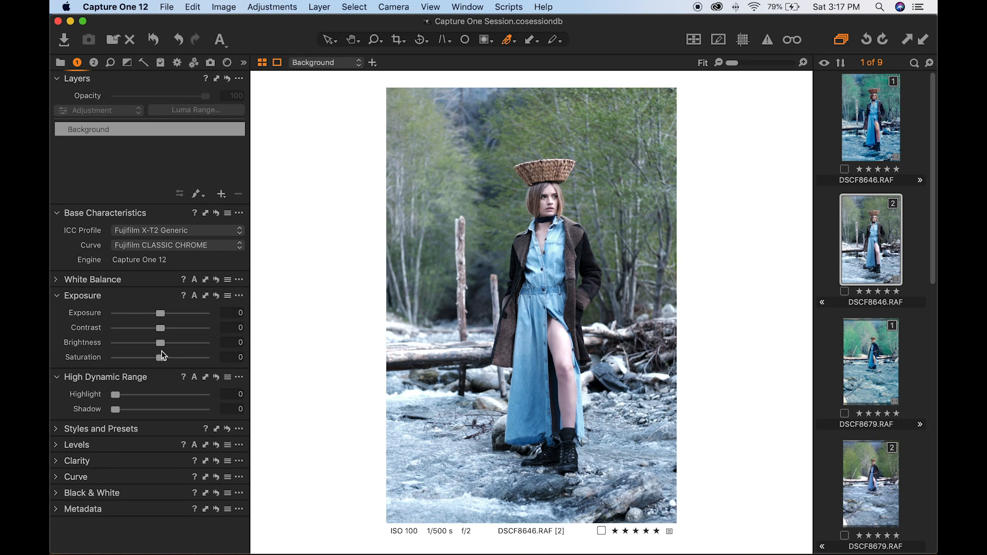
drag(160, 358, 168, 359)
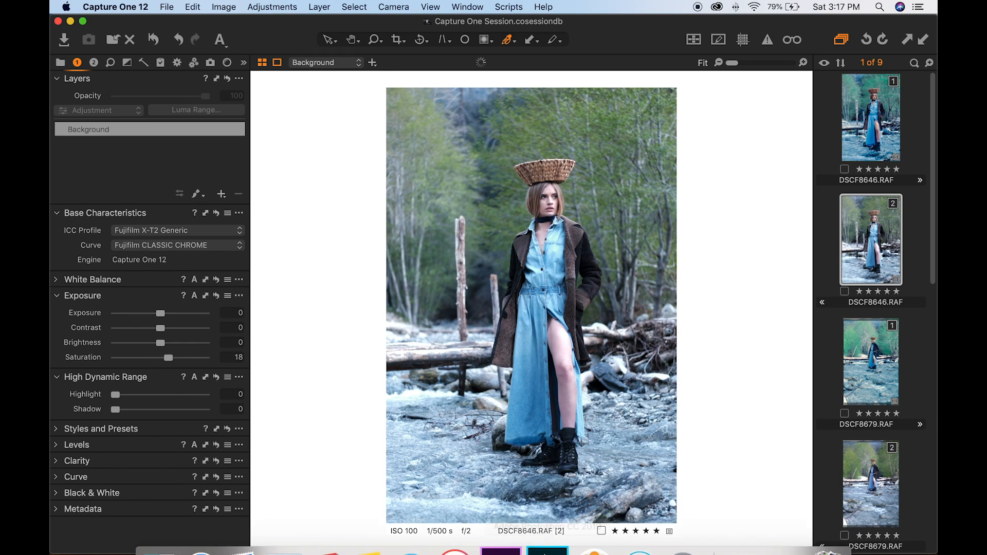
mouse_move(545, 521)
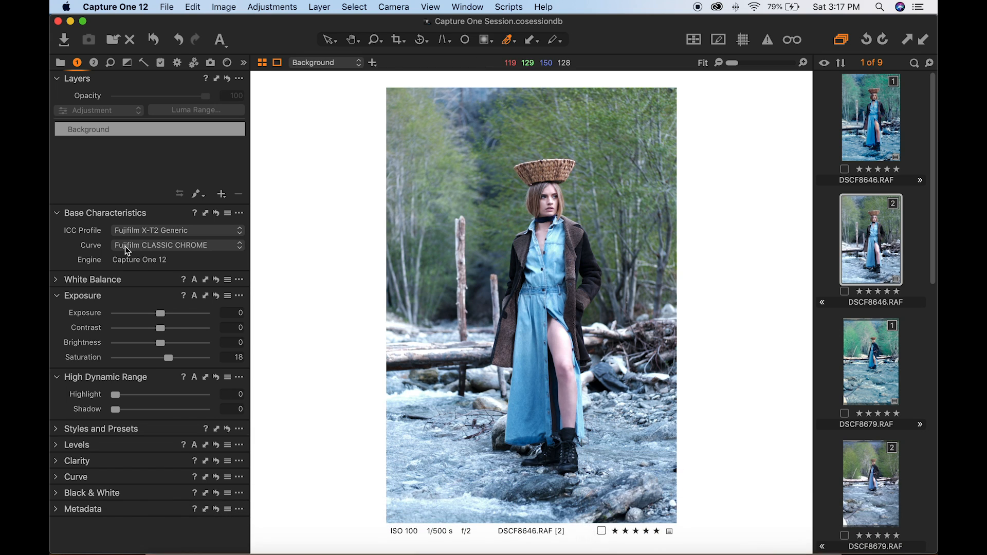
drag(168, 359, 171, 359)
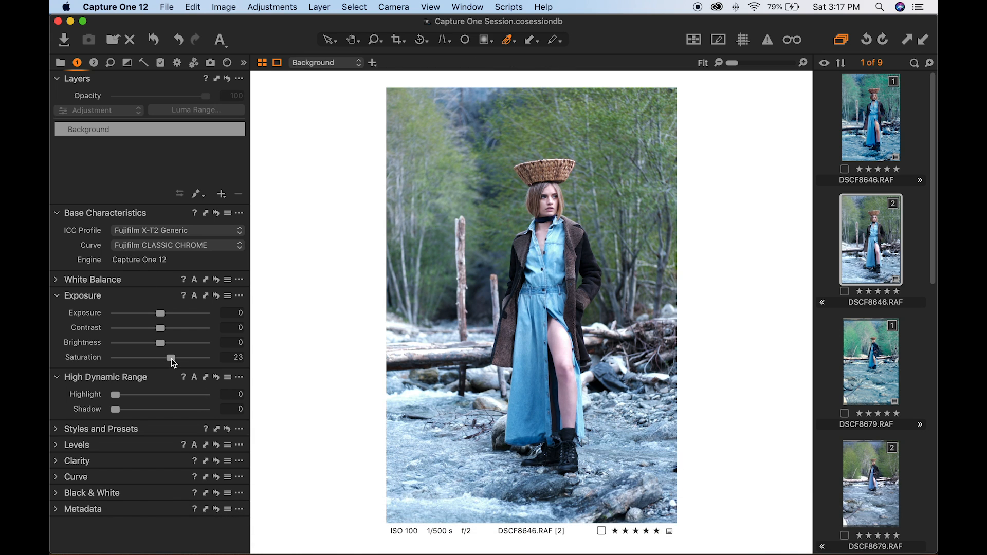
- Try a High Dynamic Range highlight value of 34, reset it to 0, and lower the exposure to -0.39
drag(115, 395, 146, 395)
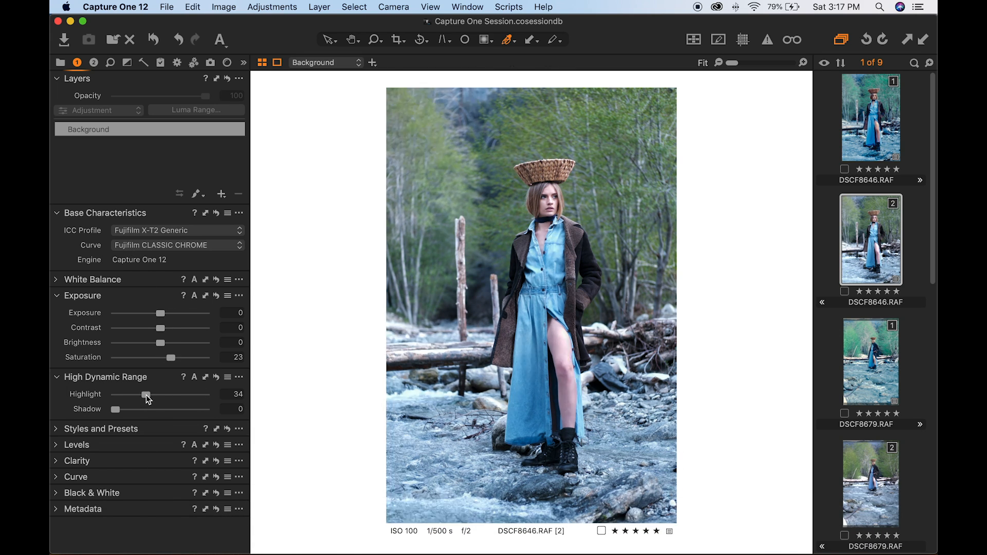
double_click(145, 394)
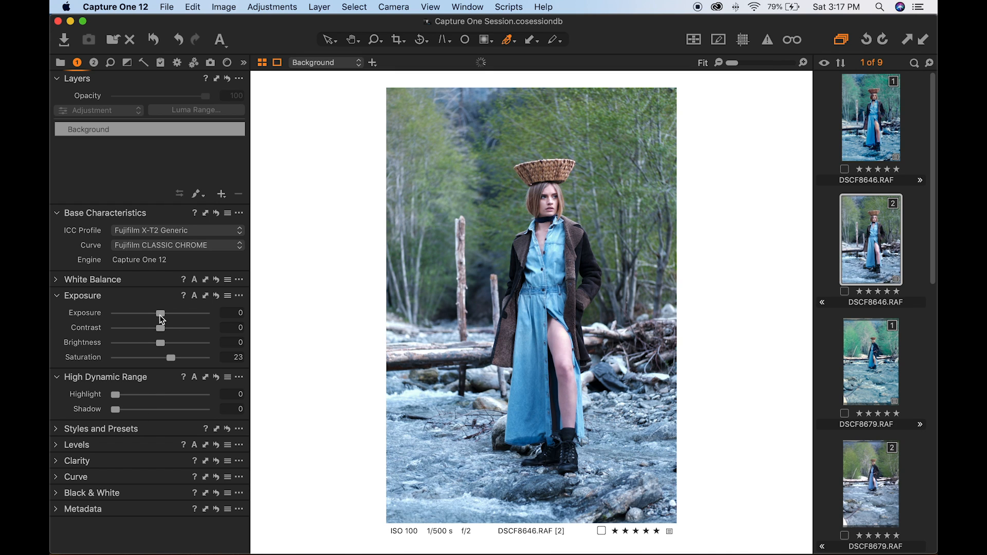
drag(161, 312, 159, 313)
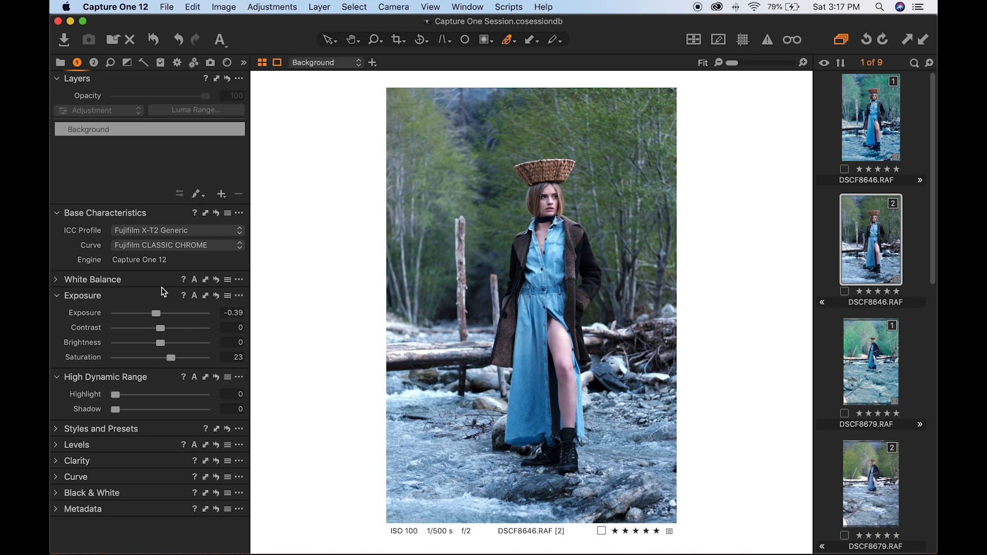
- Adjust the white balance of the second variant to 5299 Kelvin with a tint of 0.1
click(55, 279)
drag(165, 276, 144, 264)
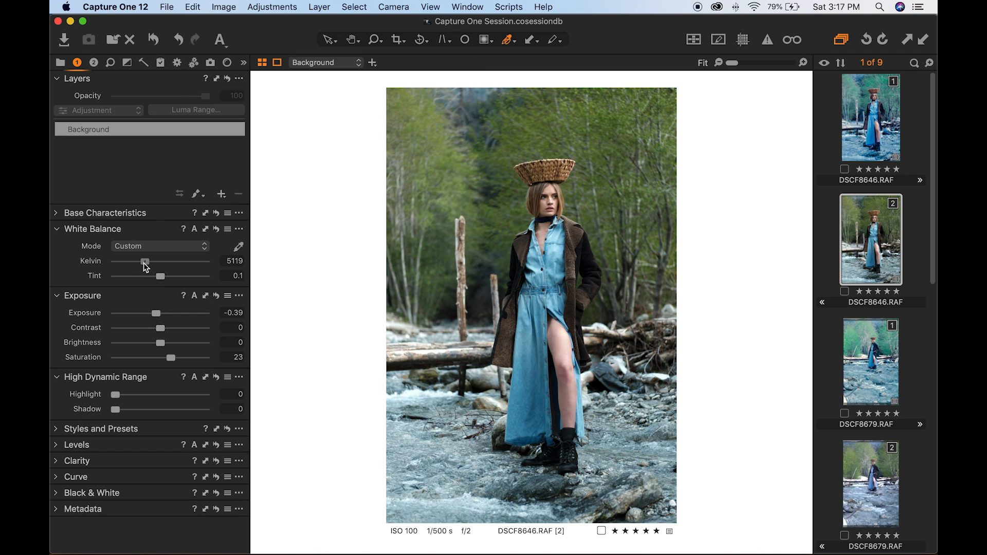
drag(144, 264, 137, 263)
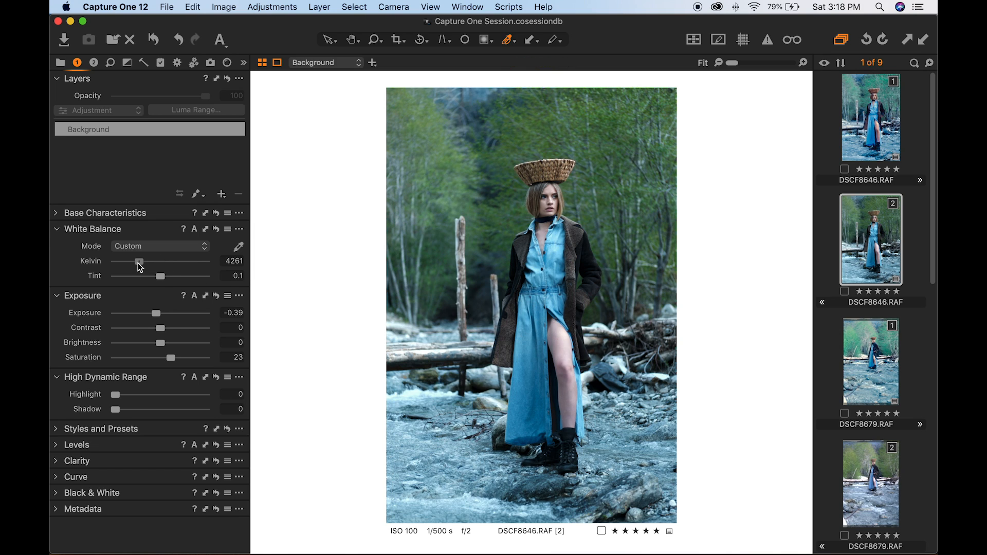
drag(138, 264, 150, 263)
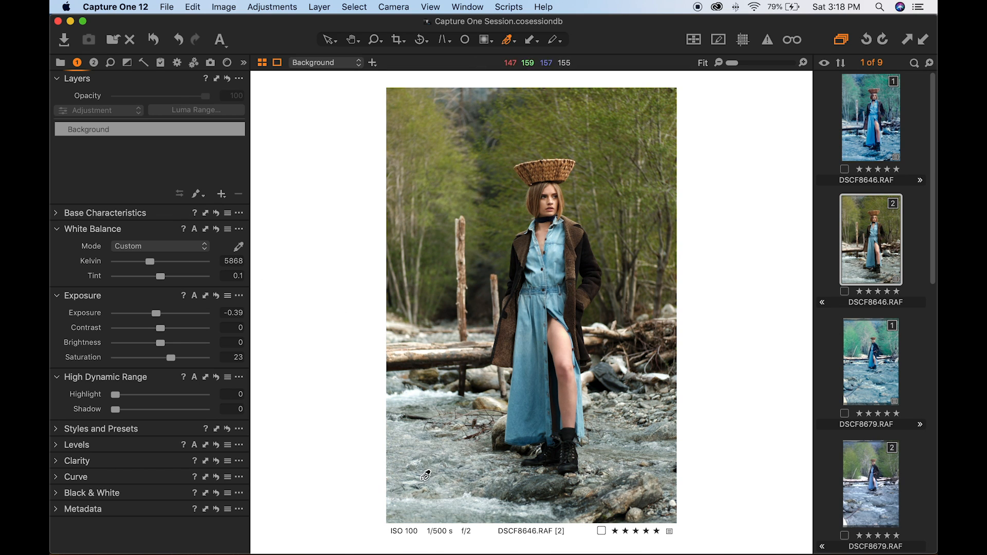
drag(151, 263, 152, 264)
drag(154, 258, 148, 261)
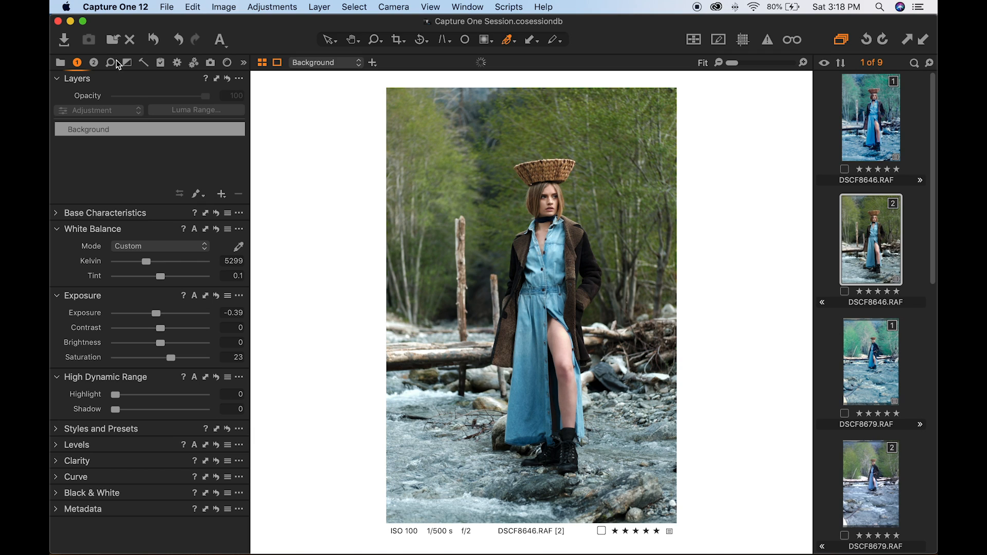
- Sample the green foliage in the advanced Color Editor, widen its range towards green-cyan, and set the hue to -30
click(94, 63)
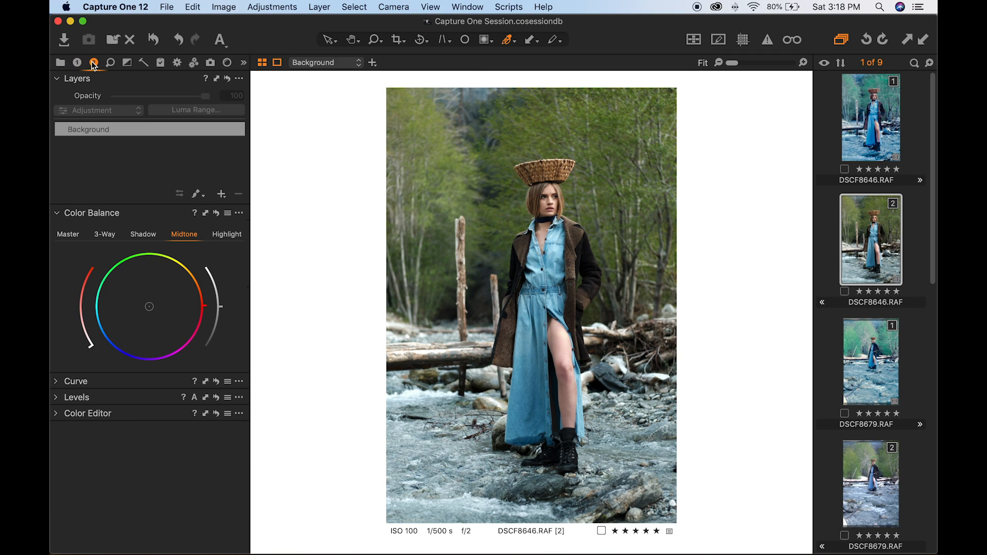
click(56, 212)
click(57, 229)
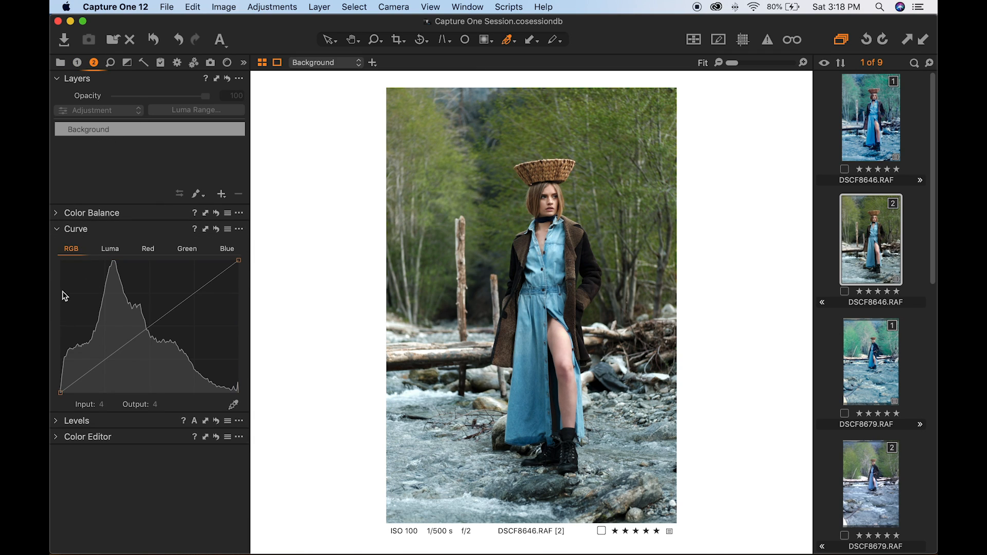
click(57, 230)
click(55, 261)
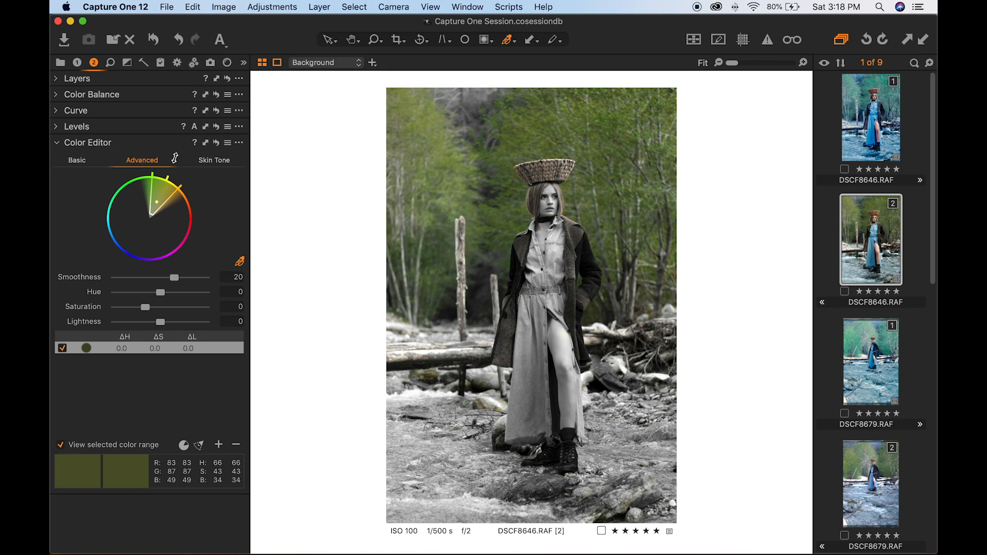
drag(147, 173, 113, 193)
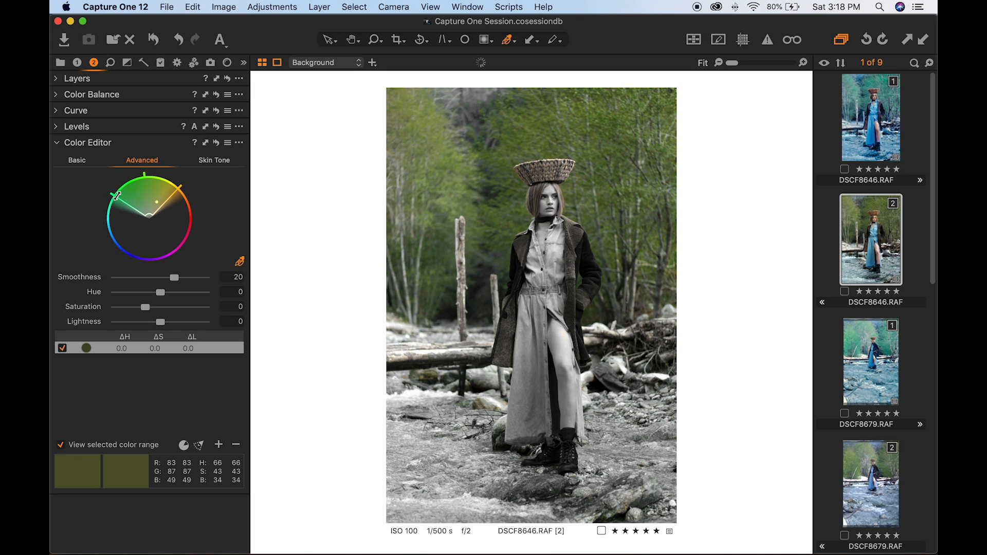
click(60, 445)
drag(119, 294, 113, 293)
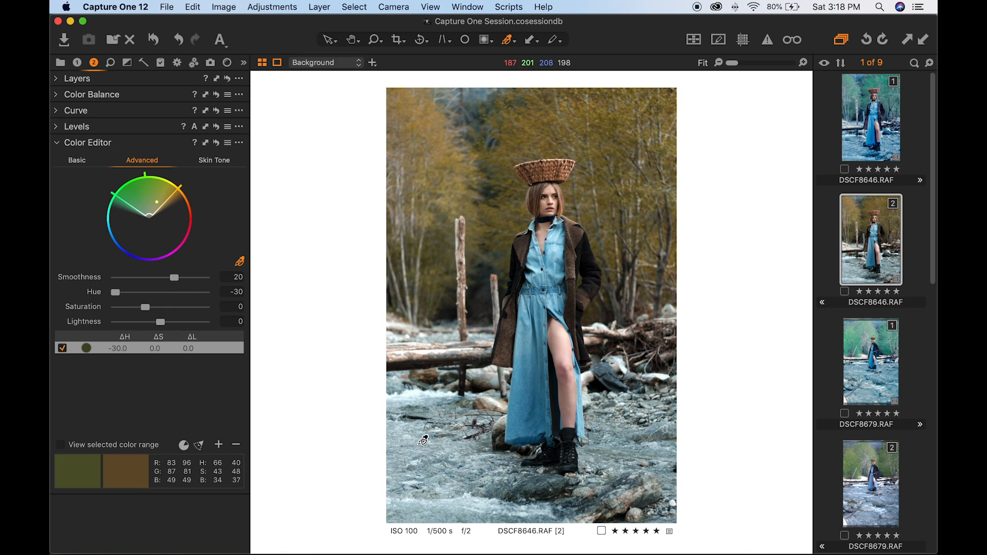
- Sample the blue dress in the Skin Tone color editor and widen the selected color range from green to magenta
click(214, 161)
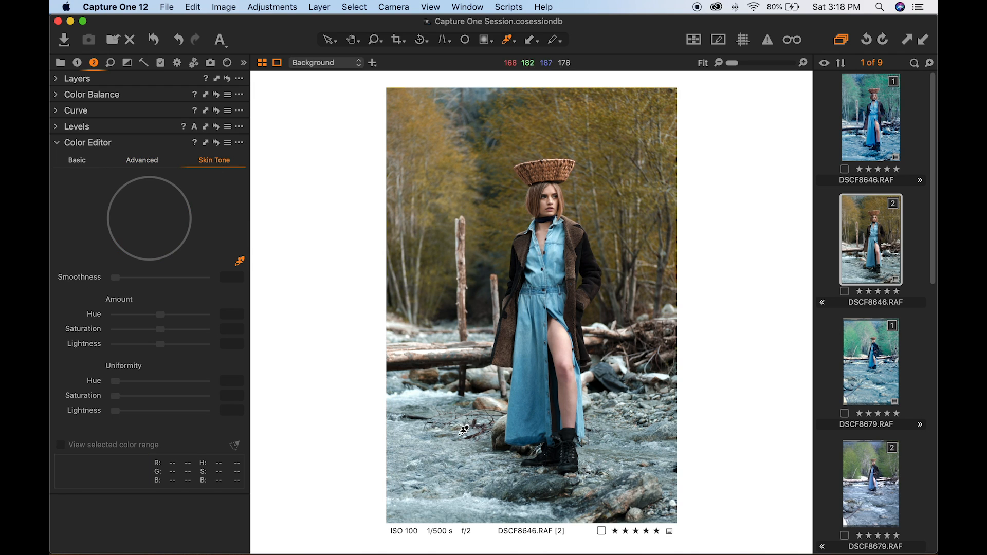
click(532, 334)
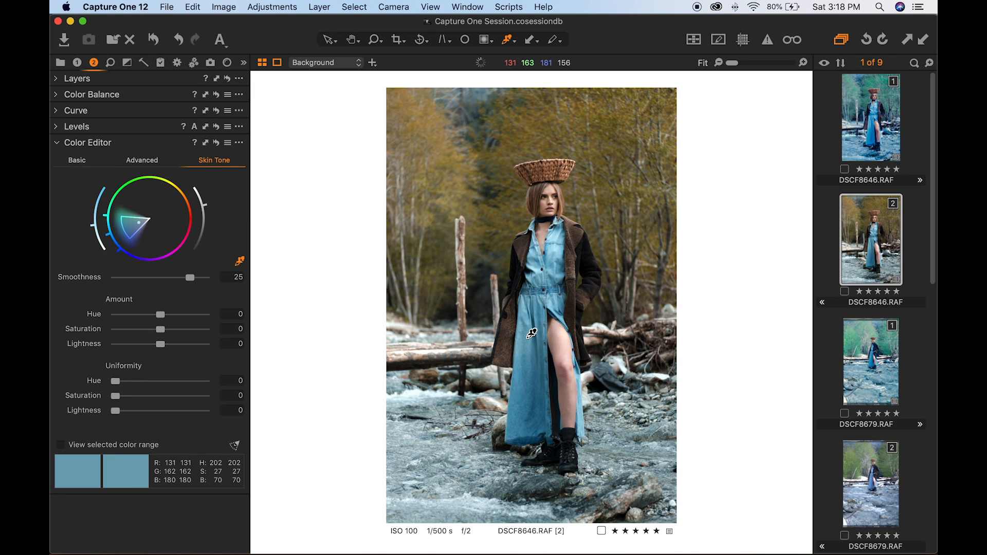
click(61, 445)
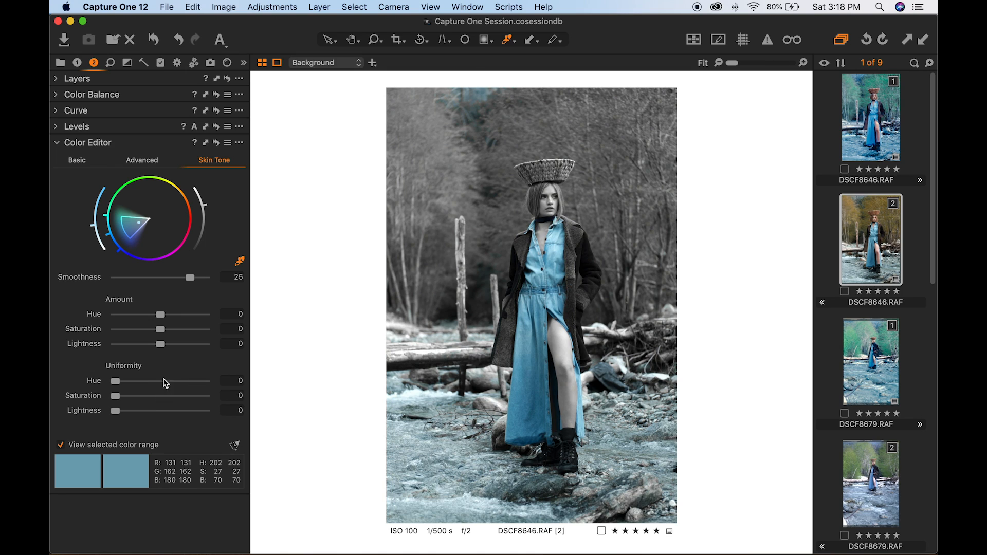
drag(127, 232, 75, 262)
drag(128, 247, 144, 264)
drag(111, 215, 137, 177)
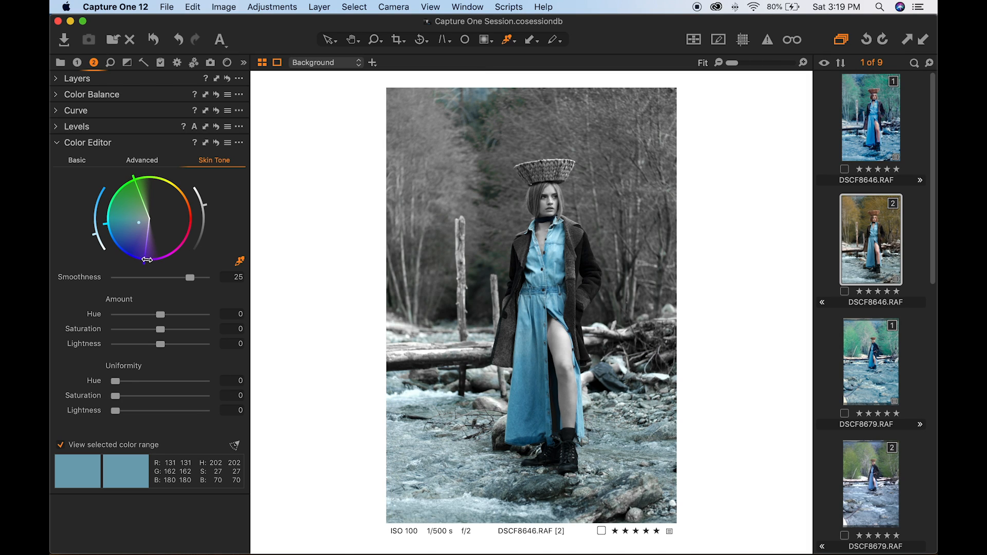
drag(147, 260, 163, 265)
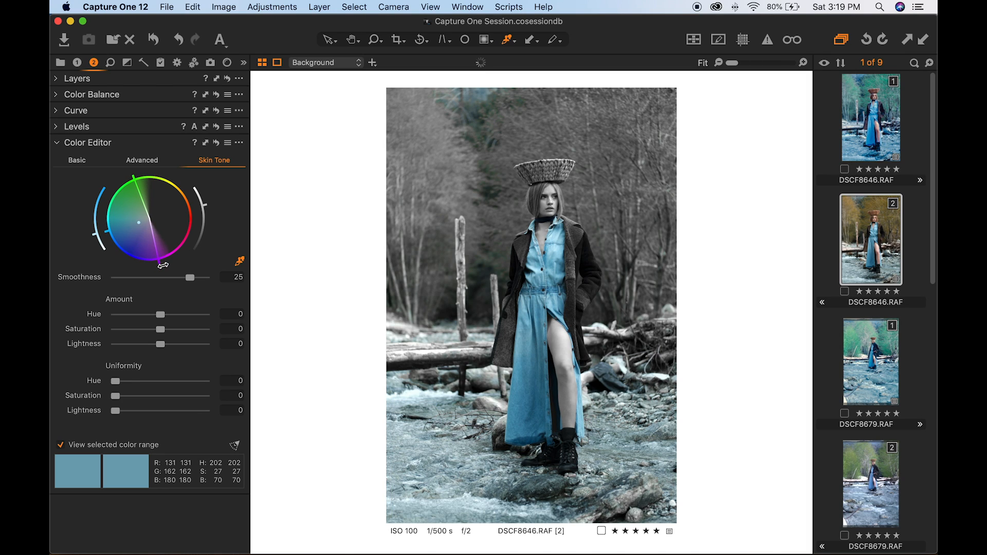
click(61, 445)
- Set the Skin Tone uniformity for the blue range to lightness 44.7, saturation 45.8 and hue 97.6
click(206, 414)
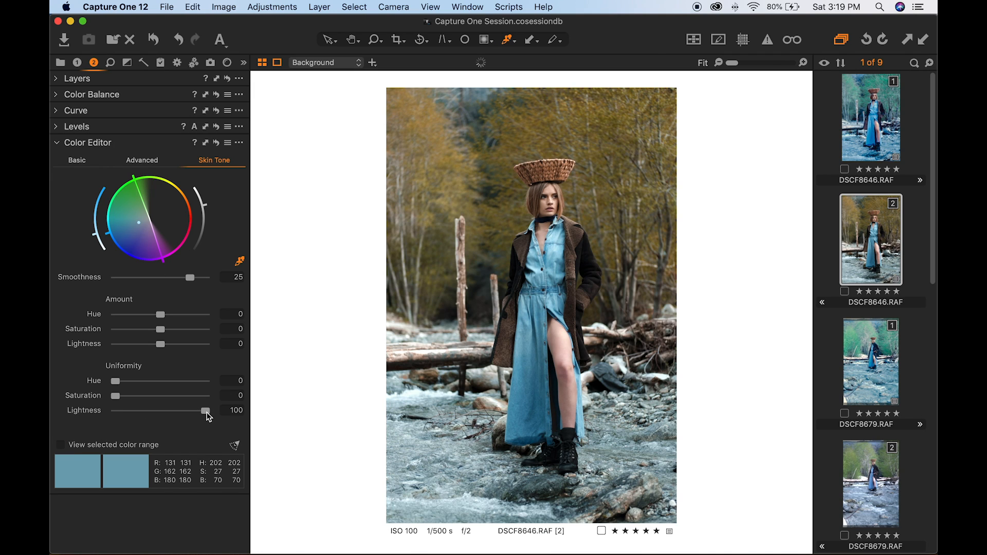
click(156, 410)
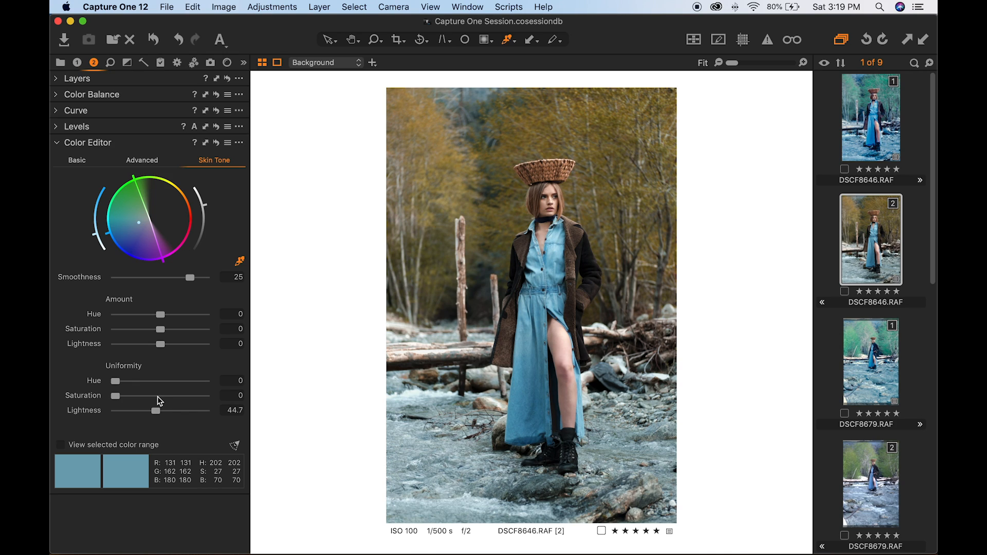
click(157, 396)
drag(158, 382, 203, 383)
- Set the Skin Tone amount for the blue range to saturation 25 and hue -2
click(186, 329)
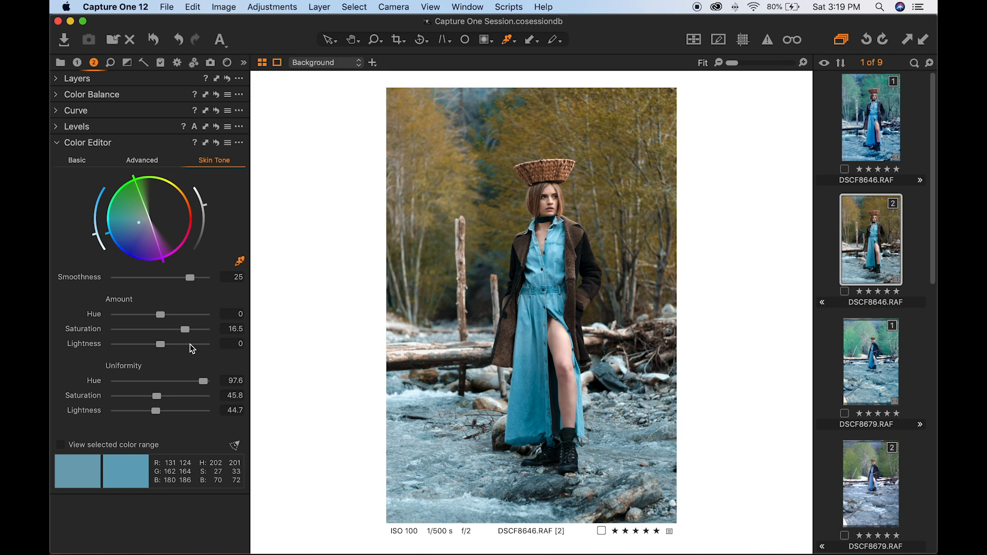
click(198, 330)
click(128, 315)
drag(130, 314, 142, 313)
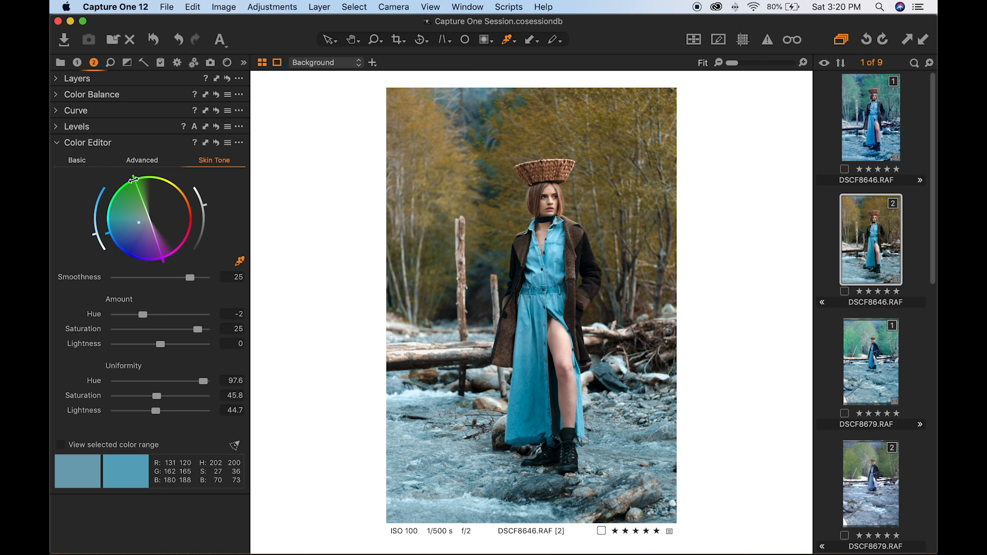
- Try extending the Skin Tone range to yellow, restore it to green, and set uniformity lightness to 50.1 and saturation to 87
drag(134, 179, 161, 174)
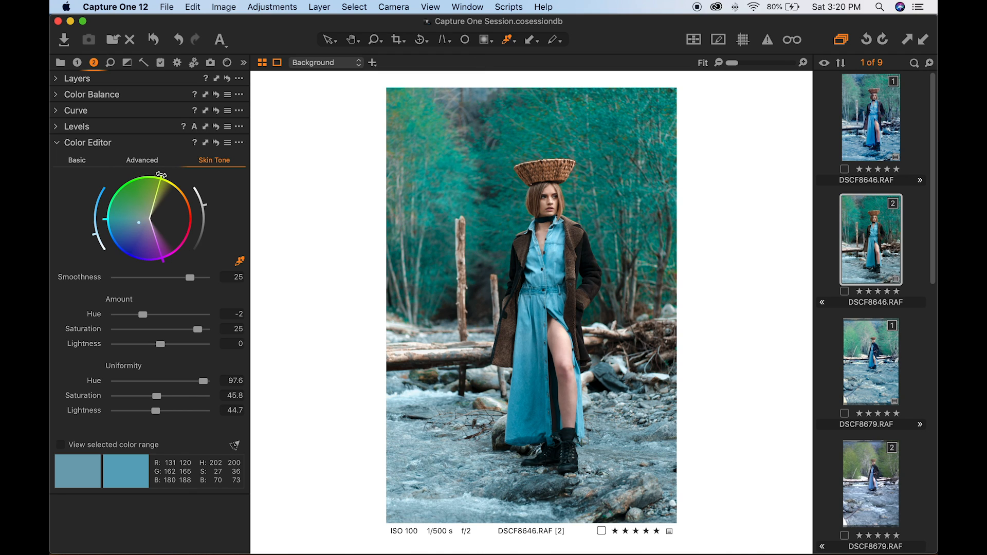
drag(162, 174, 128, 175)
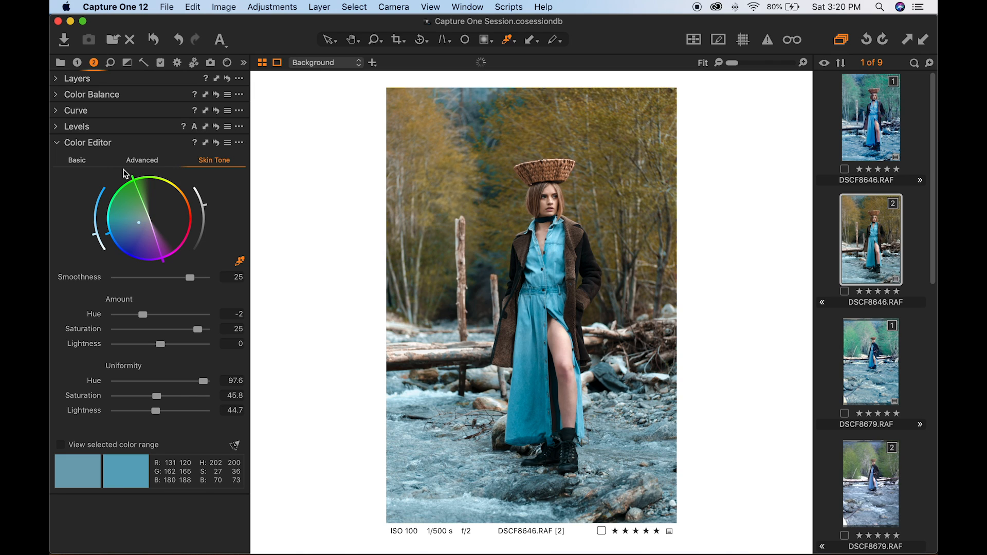
click(205, 410)
drag(206, 412, 160, 411)
click(194, 395)
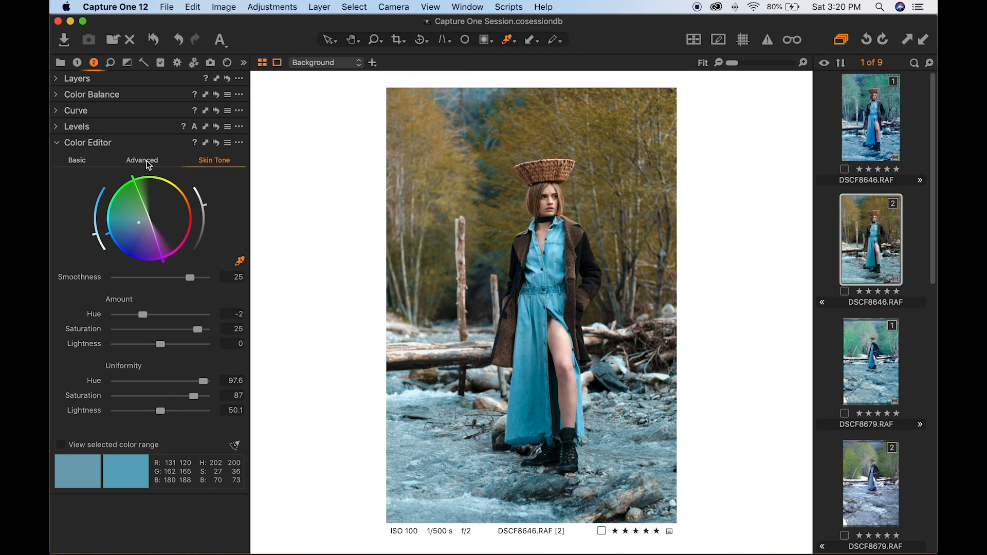
- Sample the dress's blue as a second color in the advanced Color Editor and set its lightness to 19.6
click(147, 161)
click(532, 359)
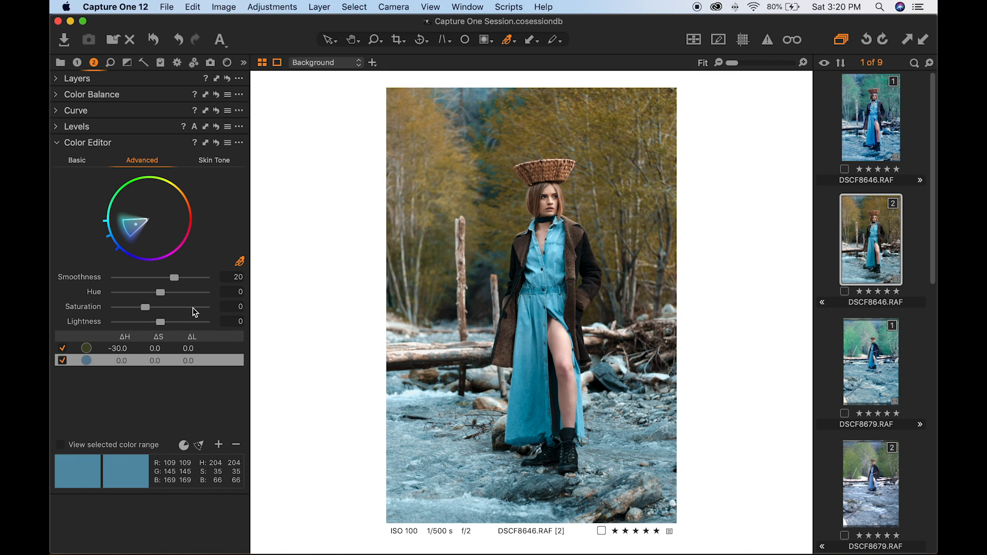
click(189, 321)
double_click(189, 321)
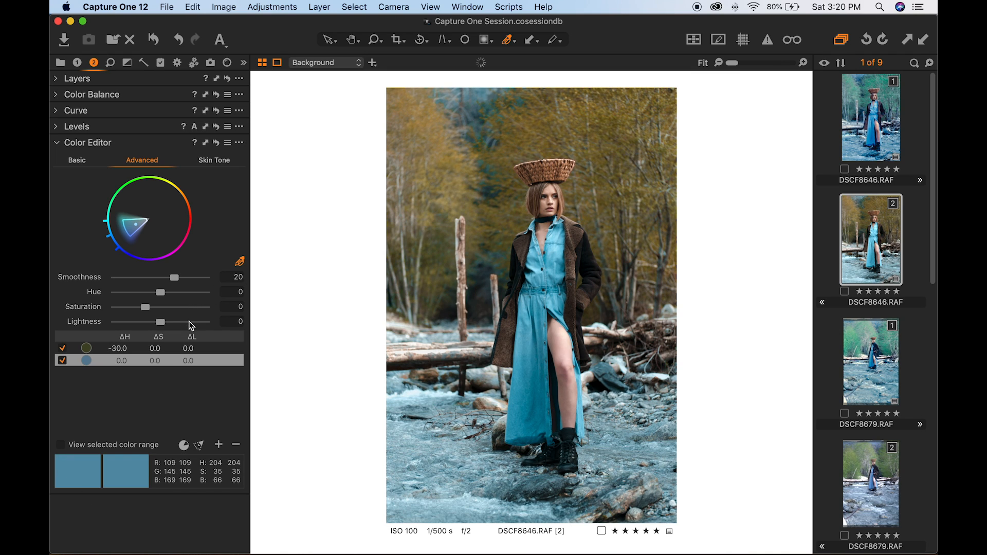
click(169, 322)
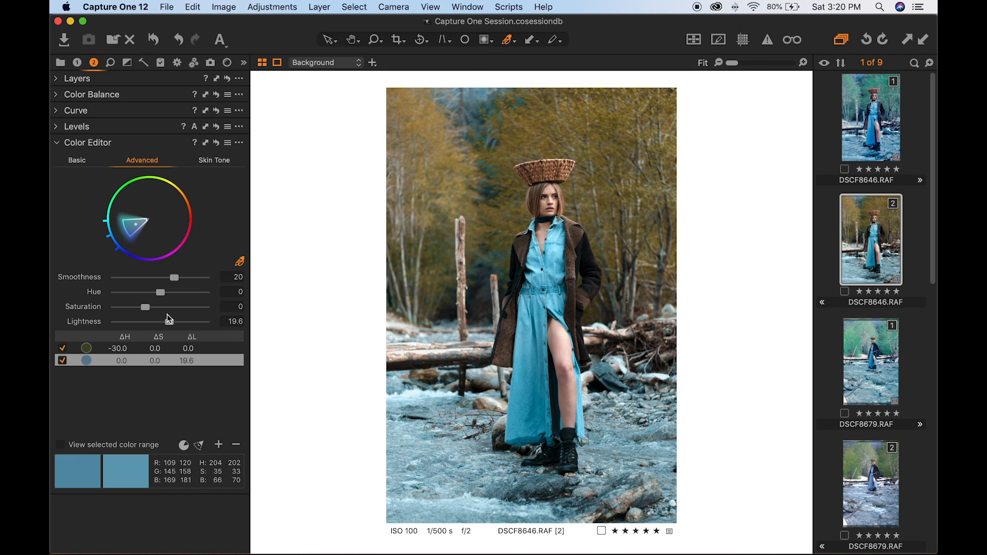
- Set the sampled dress blue's lightness to -25.9 and its hue to -2.6 in the advanced Color Editor
click(157, 307)
double_click(156, 307)
double_click(136, 292)
drag(169, 323, 211, 291)
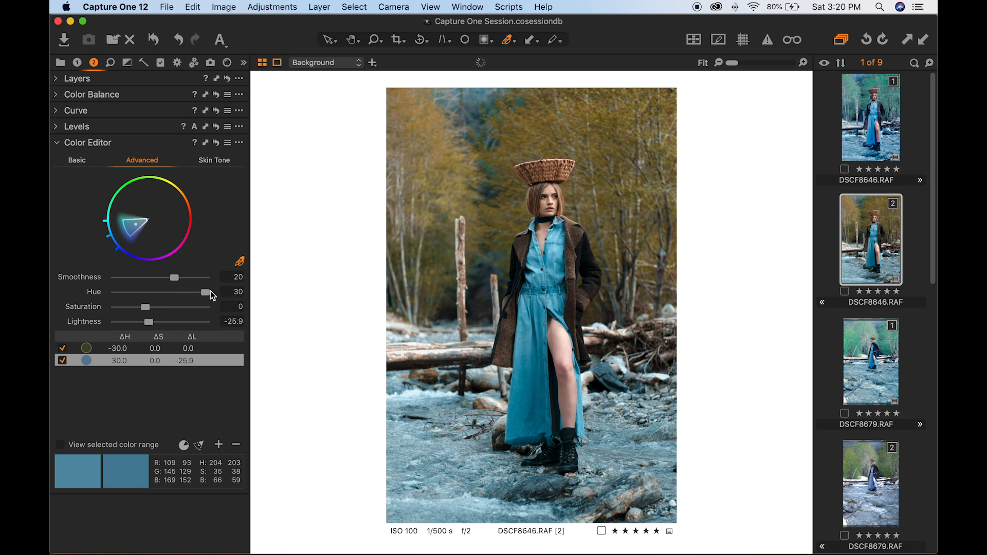
drag(131, 294, 125, 294)
drag(123, 292, 159, 291)
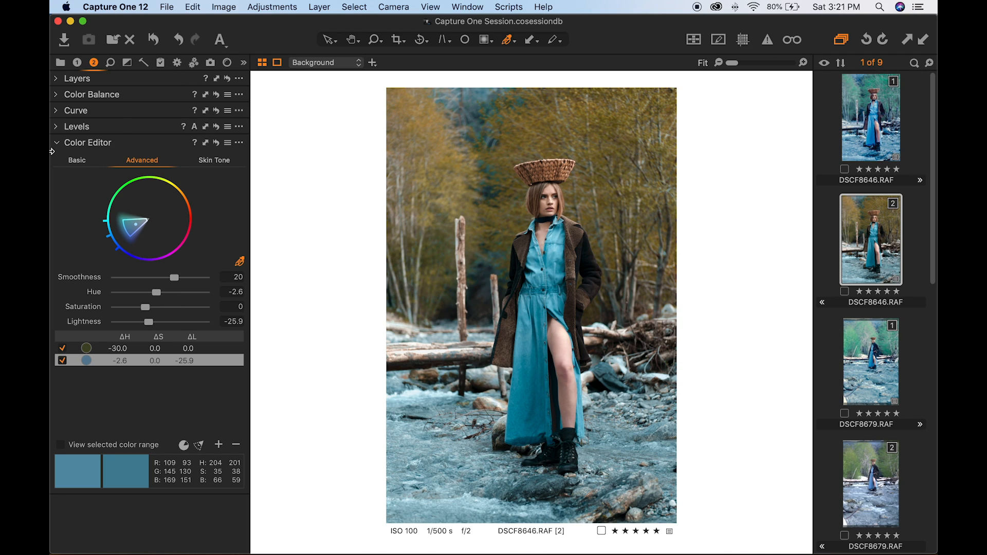
- Add a new filled adjustment layer above the background
click(57, 79)
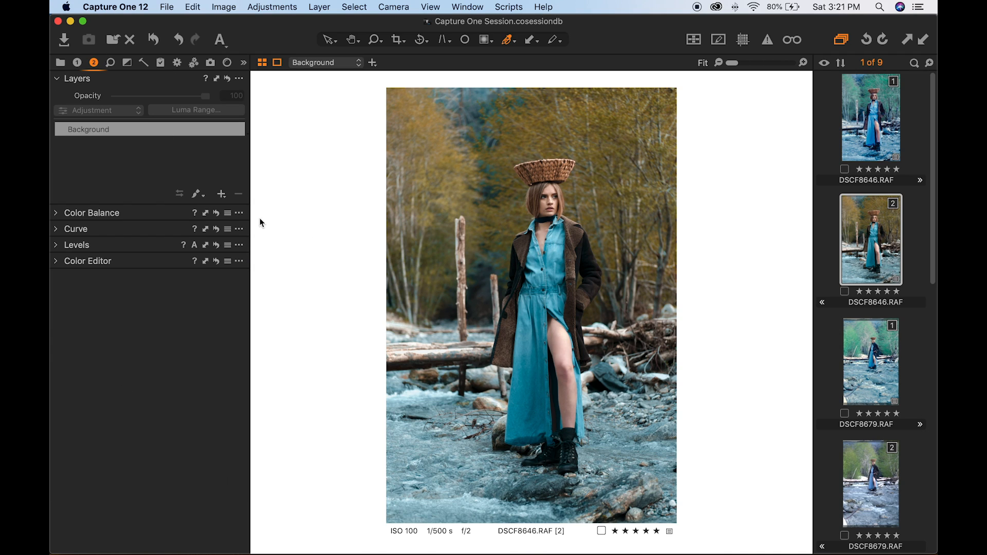
click(220, 194)
click(245, 212)
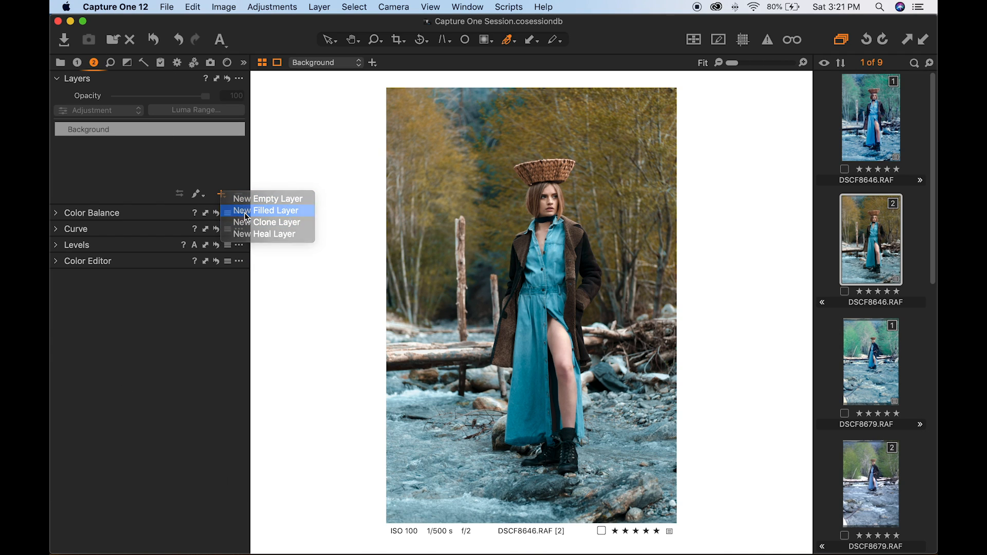
- Tint the new layer's shadows slightly toward blue with Color Balance
click(57, 214)
click(141, 234)
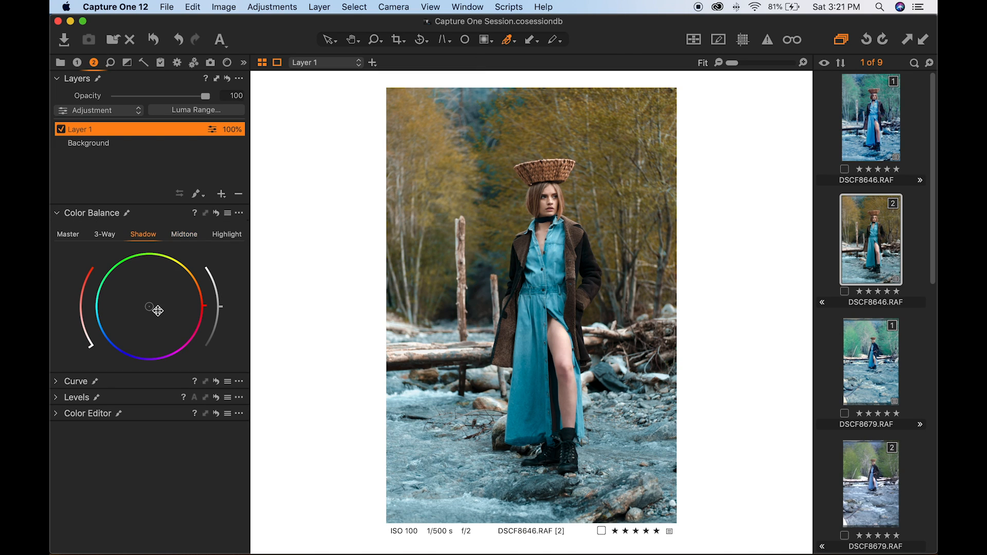
mouse_move(150, 309)
mouse_down()
mouse_move(153, 323)
mouse_move(147, 310)
mouse_up()
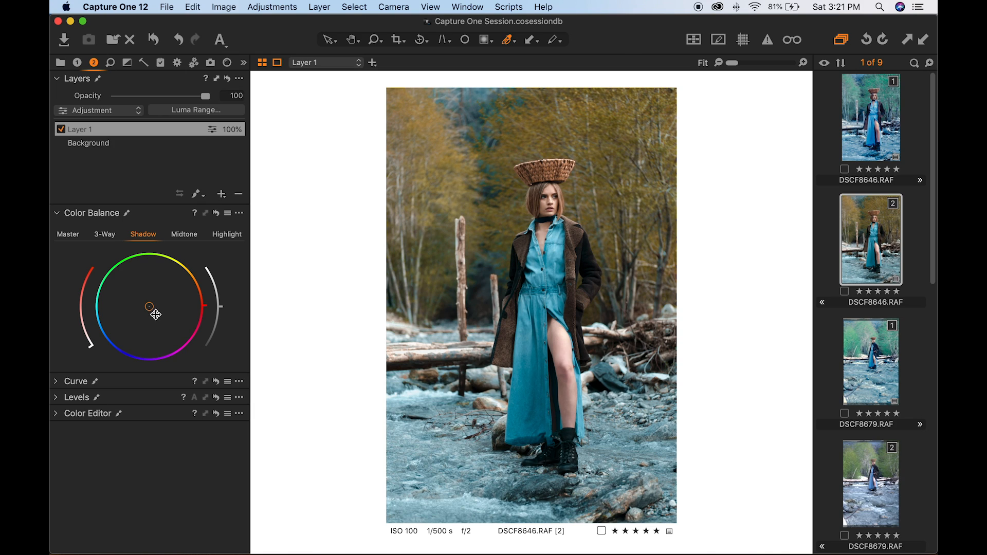
drag(149, 311, 141, 315)
drag(139, 314, 151, 311)
drag(150, 312, 156, 319)
- Tint the layer's highlights slightly toward green and make a small shift to the midtone color balance
click(224, 238)
drag(148, 308, 150, 304)
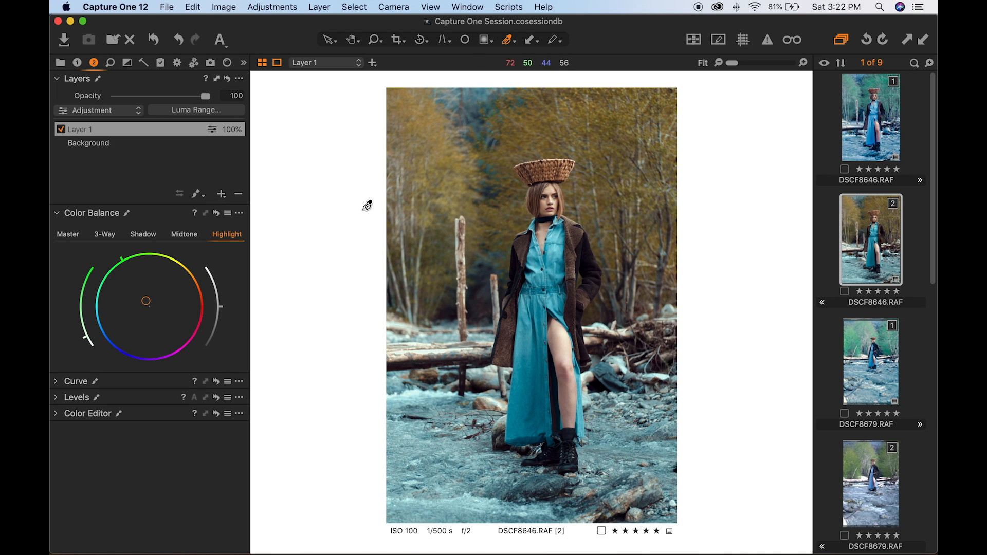
click(184, 235)
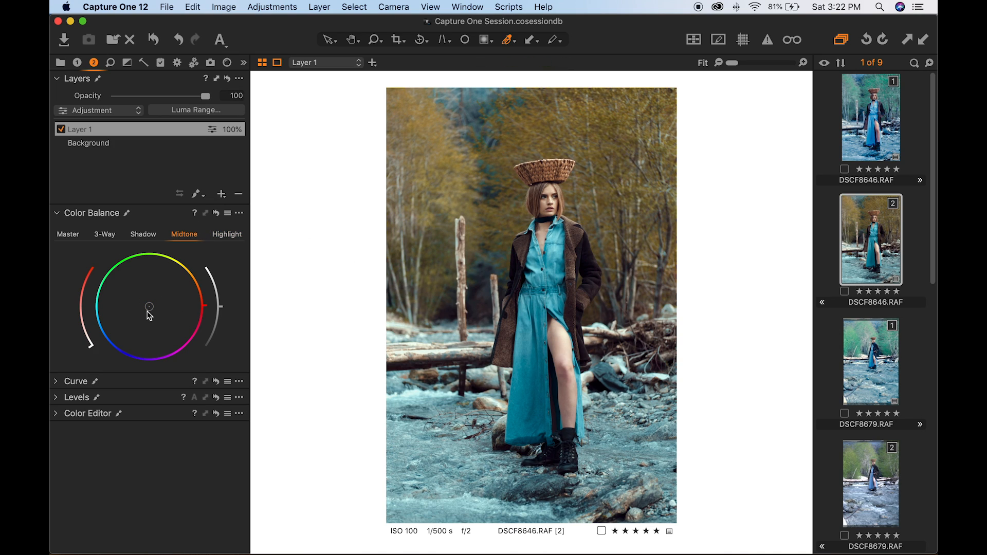
drag(147, 313, 159, 310)
- Push the shadow tint a little further into blue, darken the shadows slightly, and compare with the photo's first variant
click(145, 235)
drag(150, 319, 150, 323)
drag(222, 310, 226, 320)
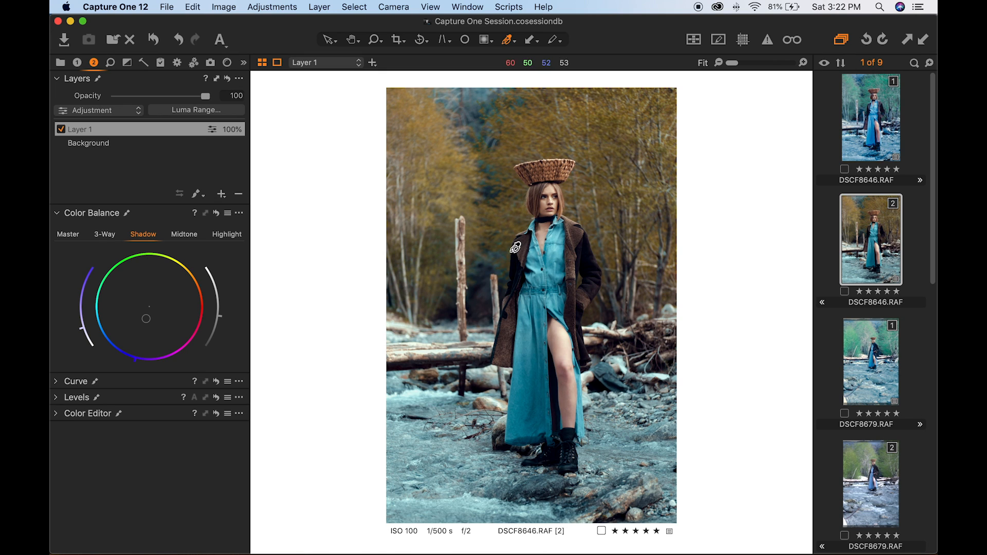
click(868, 121)
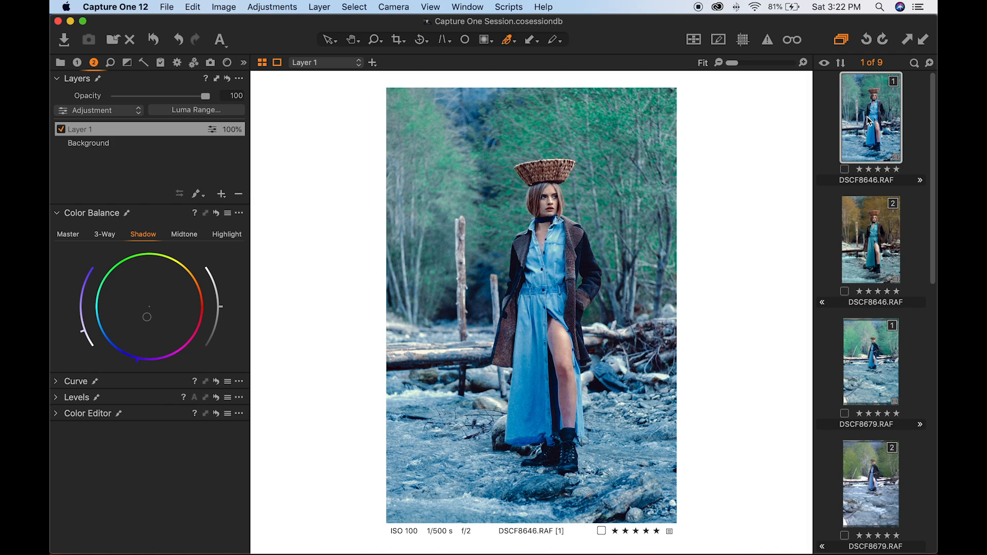
click(868, 271)
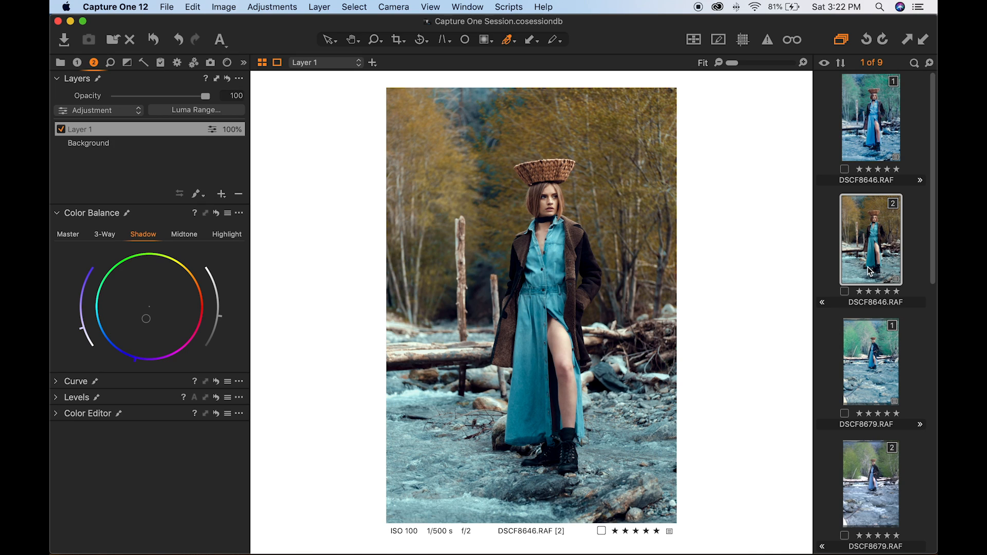
- Set the Background layer's sharpening amount to 358 and apply the Silver film grain preset
click(57, 214)
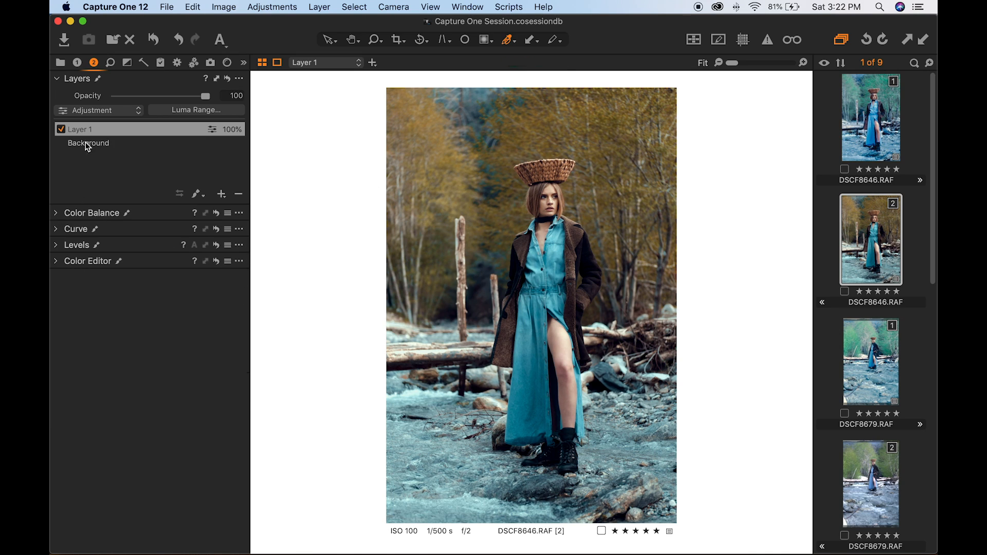
click(84, 143)
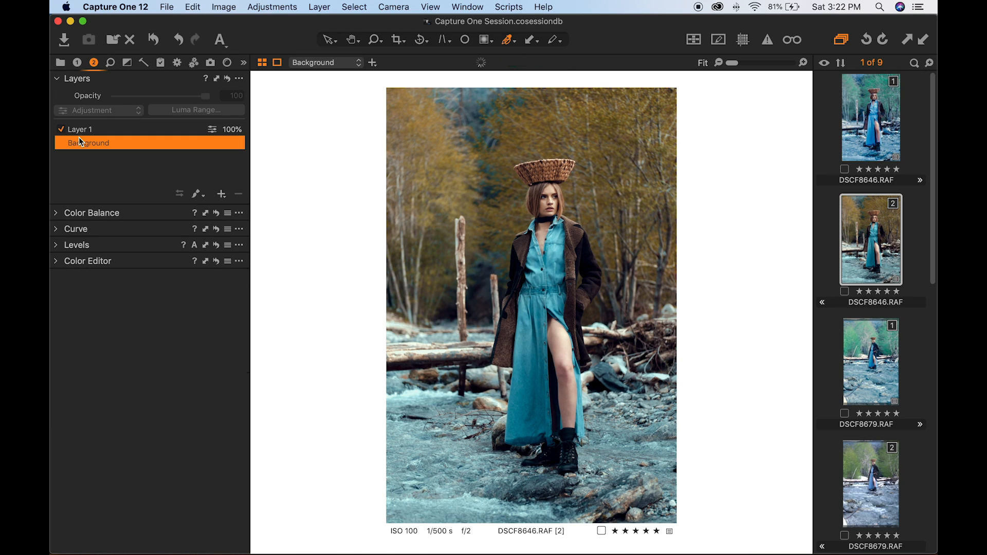
click(110, 63)
click(56, 323)
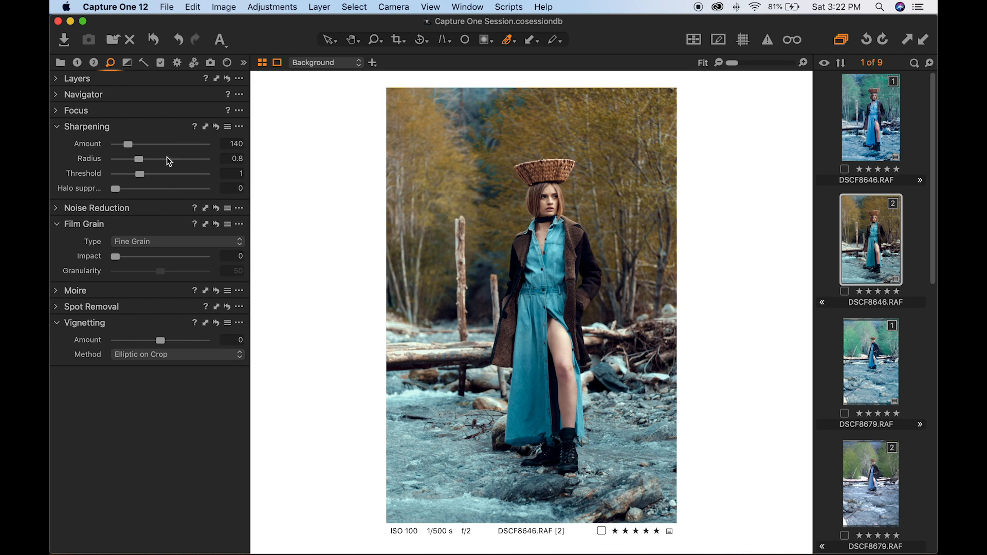
drag(151, 145, 149, 144)
click(227, 224)
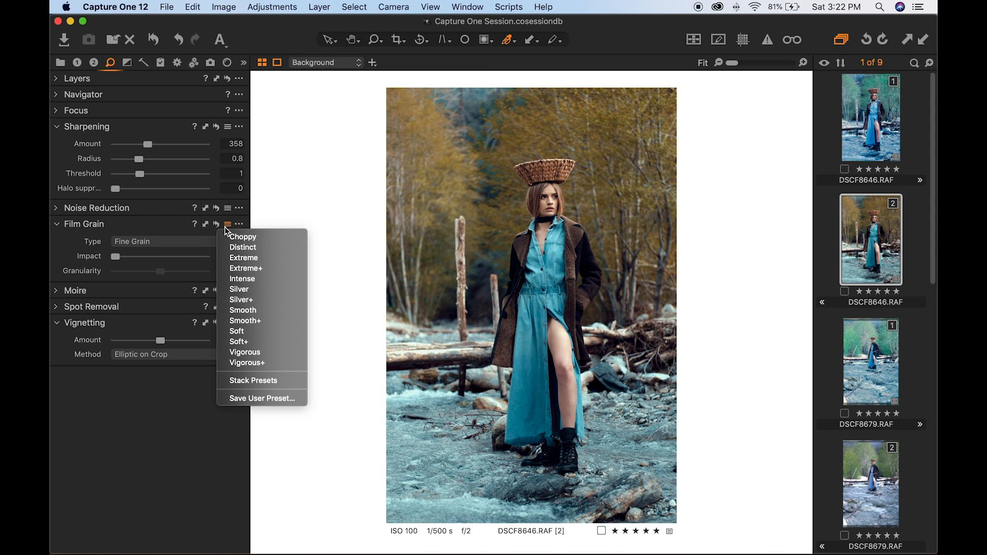
click(257, 293)
- Set the Clarity tool's Structure to 20 on the Background layer, keeping Clarity at 0
click(77, 63)
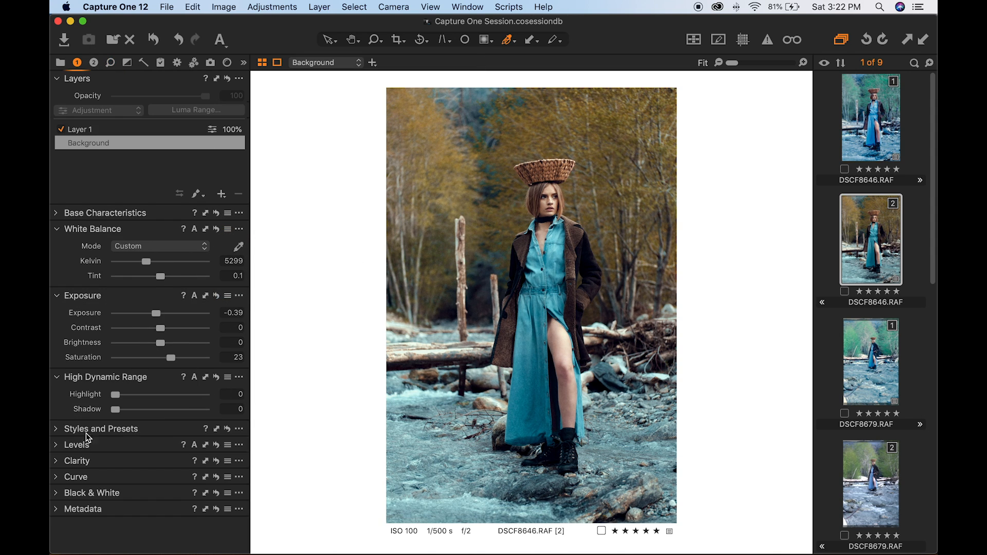
click(57, 376)
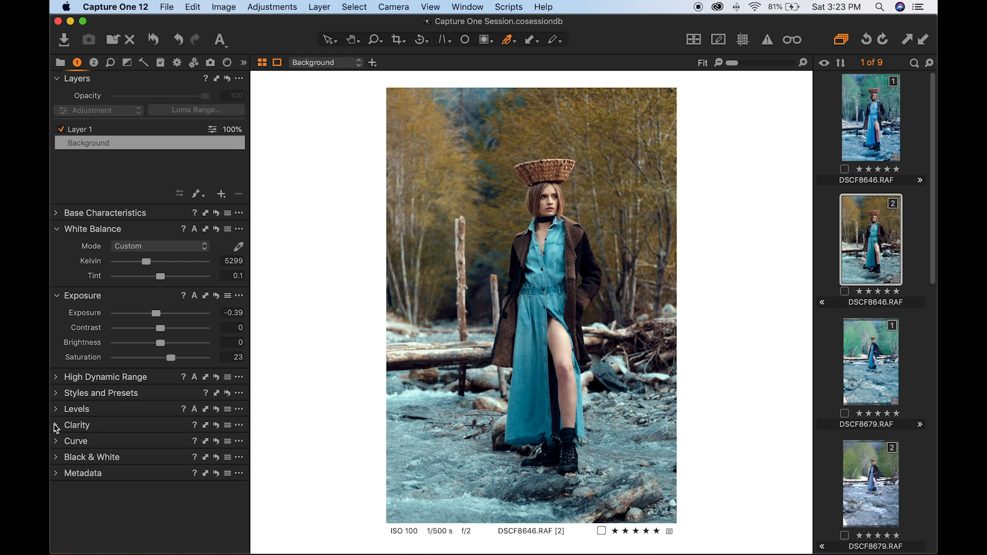
click(59, 424)
drag(161, 473, 165, 472)
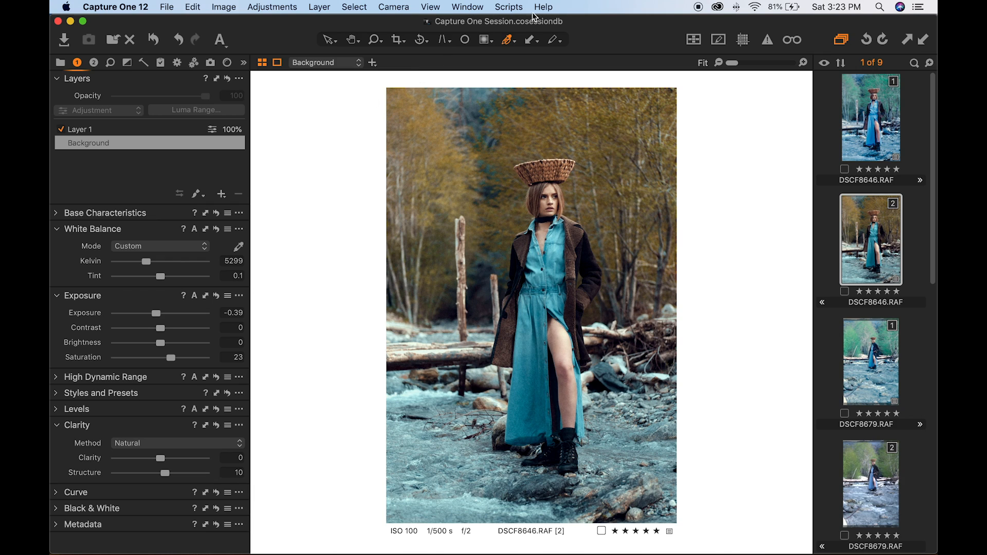
double_click(164, 474)
double_click(172, 459)
click(170, 473)
- Set the Background layer's exposure contrast to 8
drag(162, 334, 170, 335)
click(59, 378)
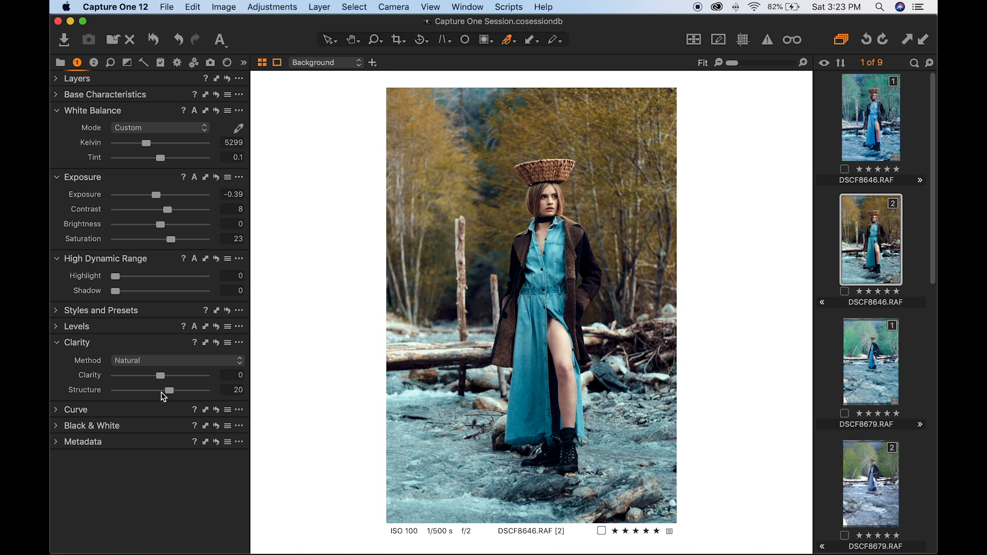
click(55, 347)
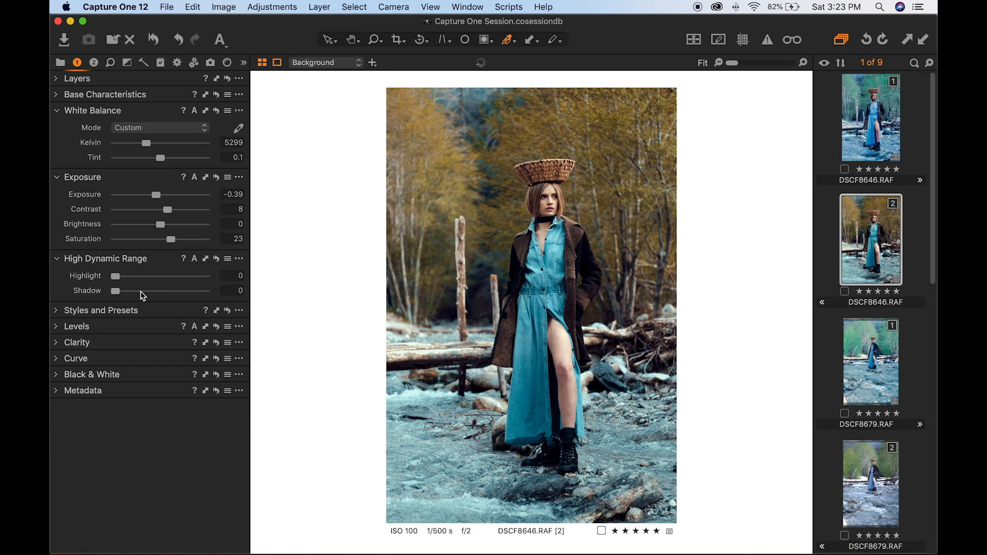
- Try raising the High Dynamic Range shadow and highlight values on the Background layer and reset both
click(141, 291)
double_click(141, 292)
click(153, 276)
double_click(153, 277)
- Raise the Background layer's brightness slightly and make Layer 1 the active layer
drag(164, 229, 166, 230)
click(57, 78)
click(100, 127)
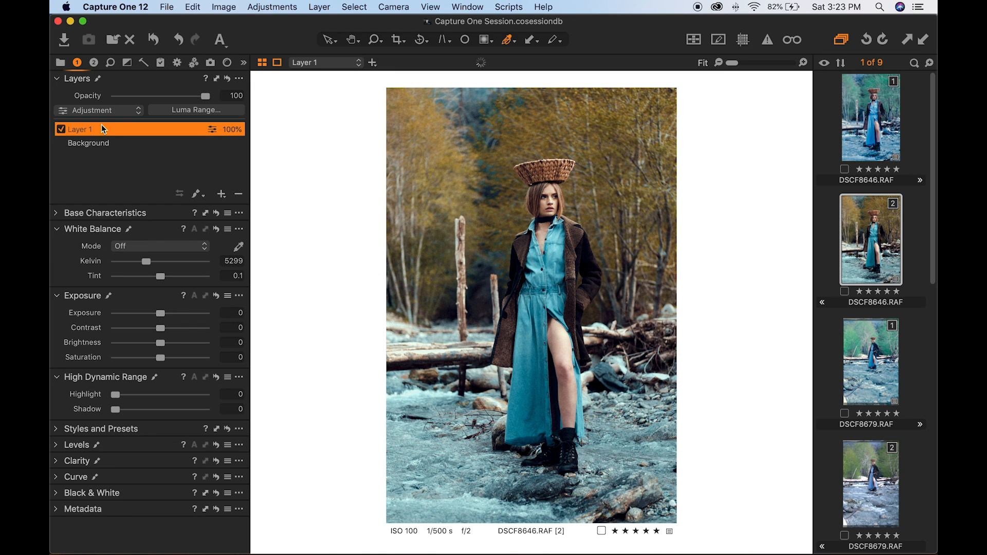
- Apply the 5-point-AllChannels curve preset to Layer 1 and try lifting the RGB curve's black point to output 9
click(56, 479)
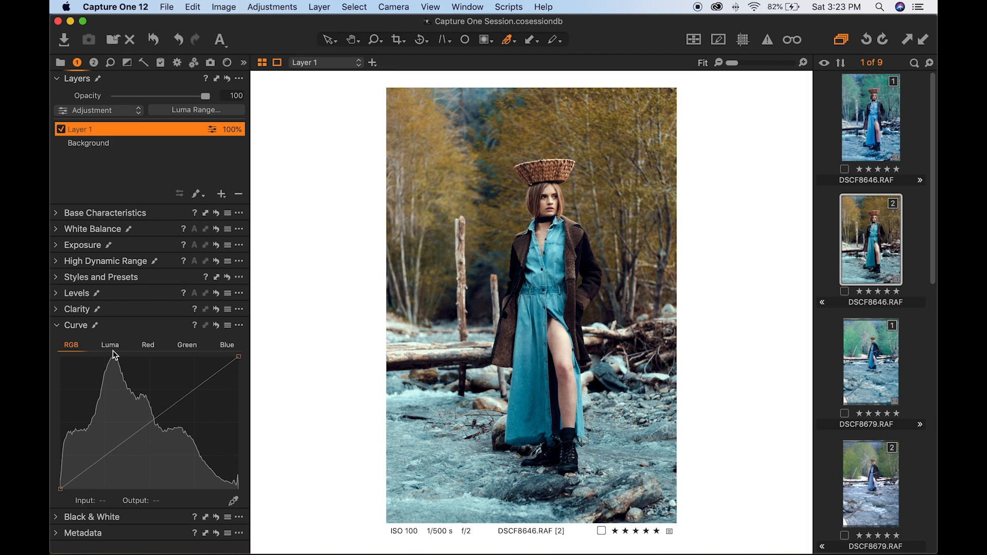
click(228, 327)
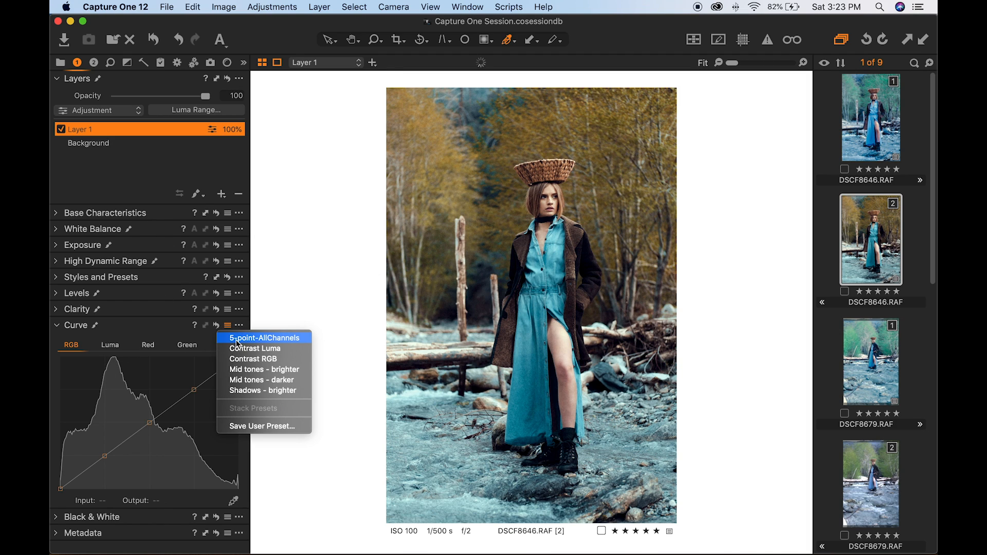
click(237, 338)
drag(60, 489, 59, 484)
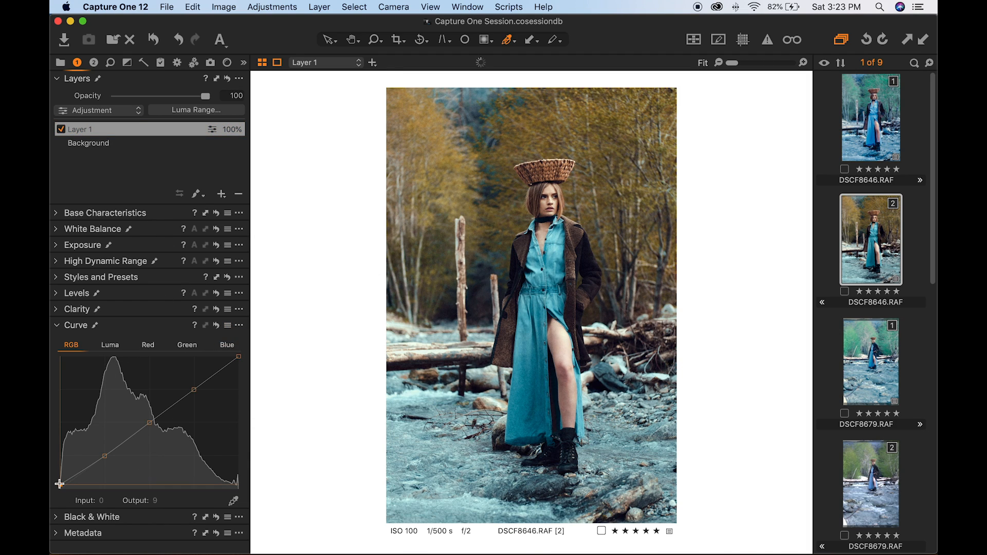
- Lift the Luma curve's black point to output 6 and add a darker shadow point at input 34, output 28
click(110, 345)
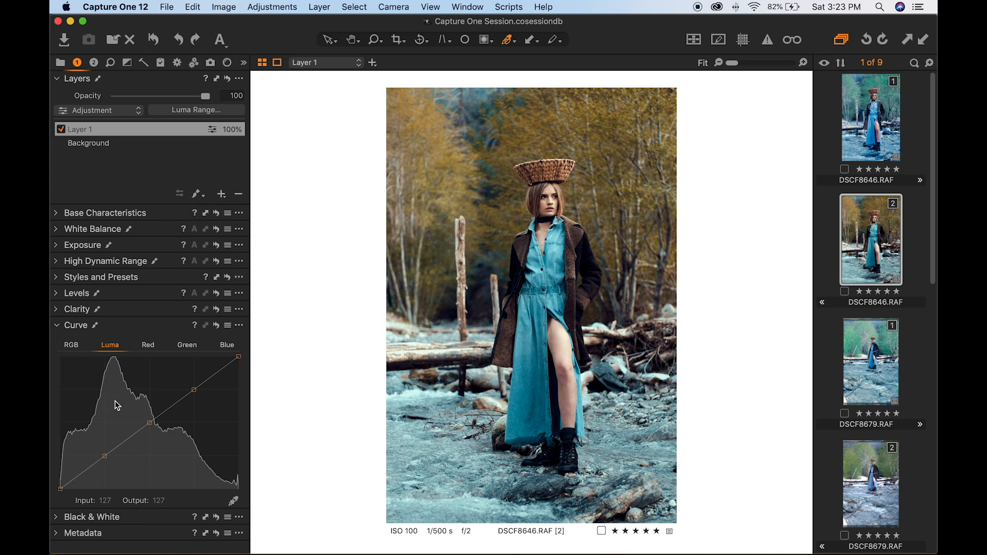
click(60, 487)
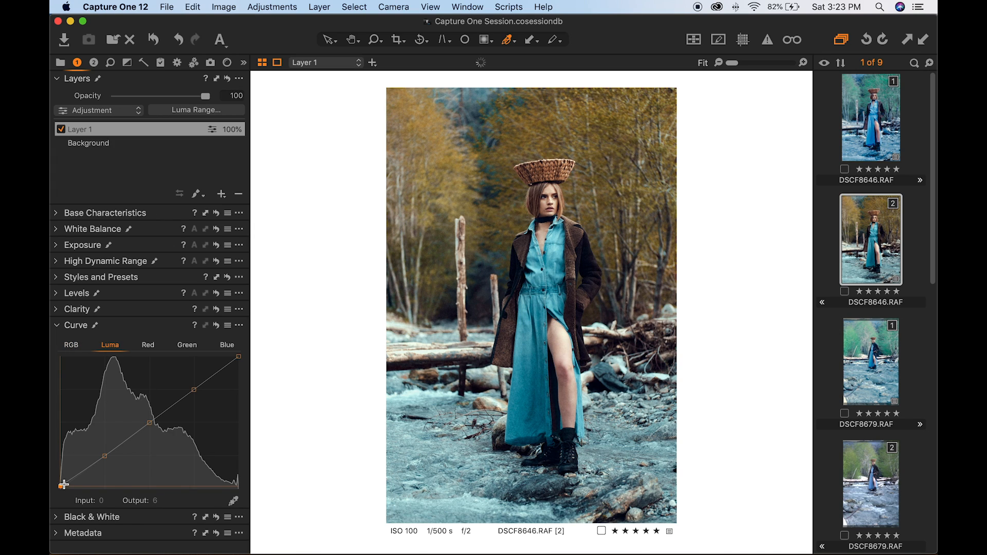
drag(84, 470, 84, 475)
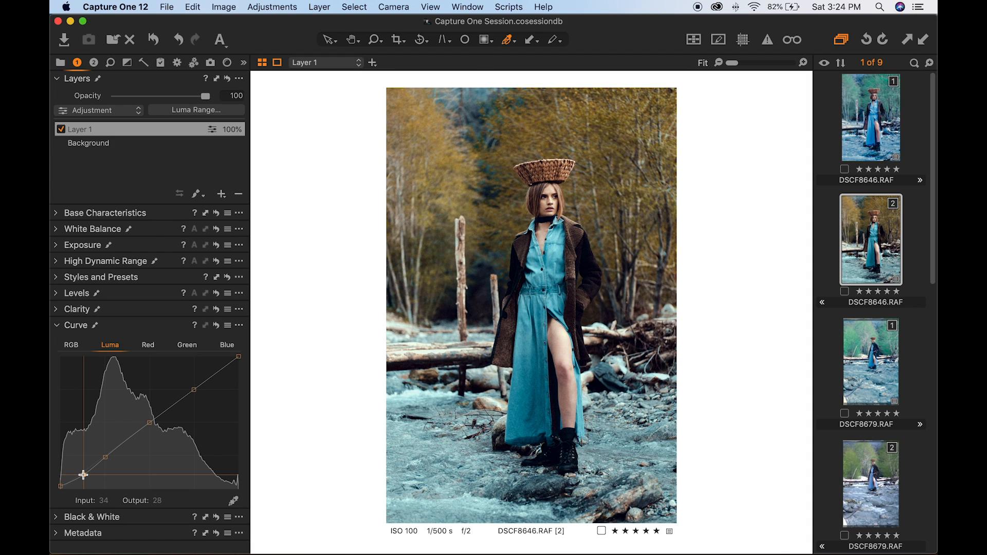
- Try raising the RGB curve's midpoint to output 159, undo it, and lower the Luma point at input 34 to output 26
click(77, 346)
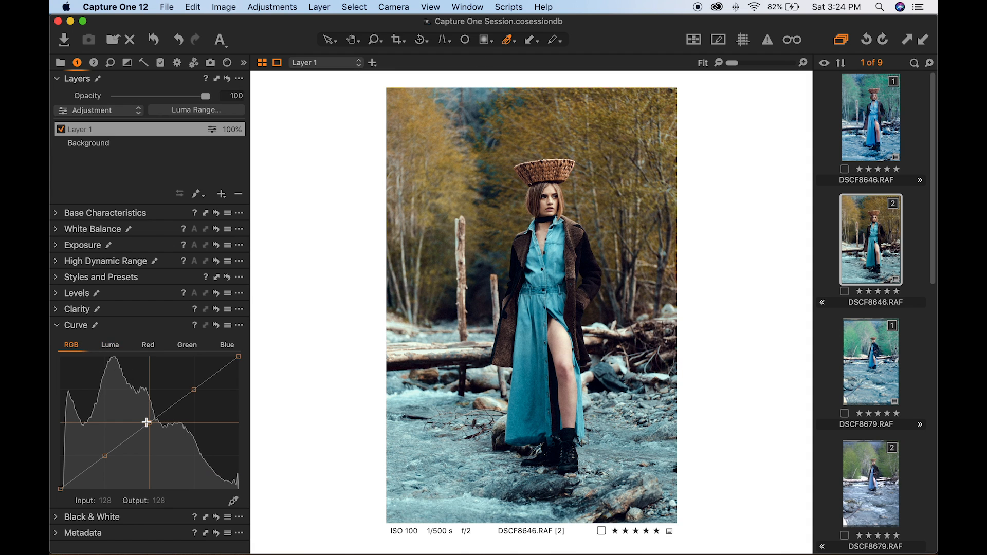
mouse_move(148, 423)
mouse_down()
mouse_move(150, 441)
mouse_move(147, 404)
mouse_up()
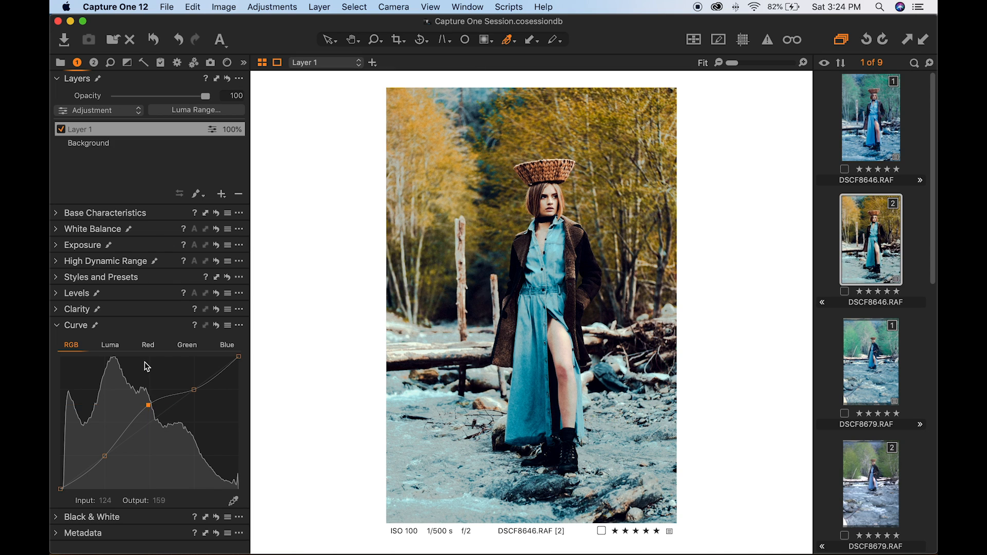
click(110, 345)
key(super+z)
mouse_move(149, 422)
mouse_down()
mouse_move(152, 437)
mouse_move(149, 422)
mouse_up()
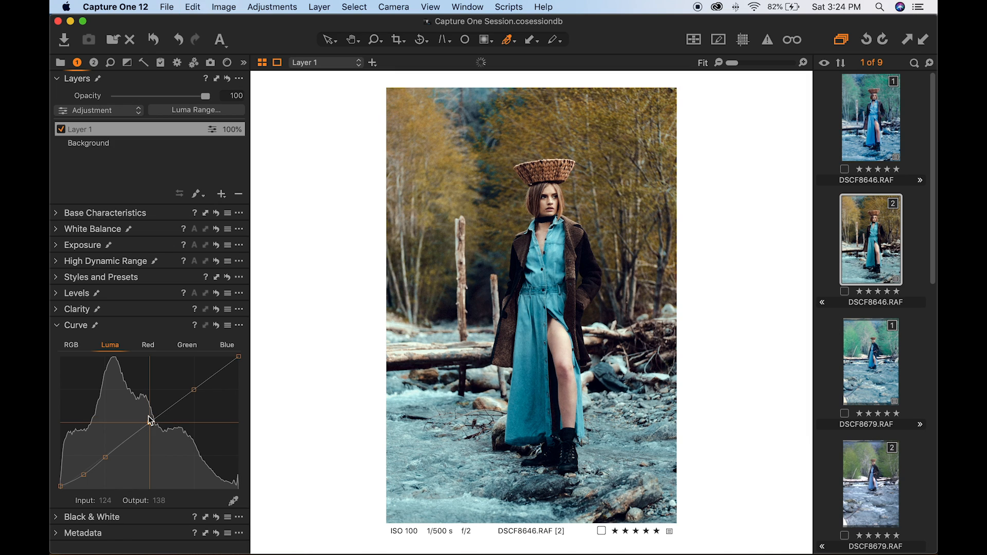
drag(105, 455, 84, 477)
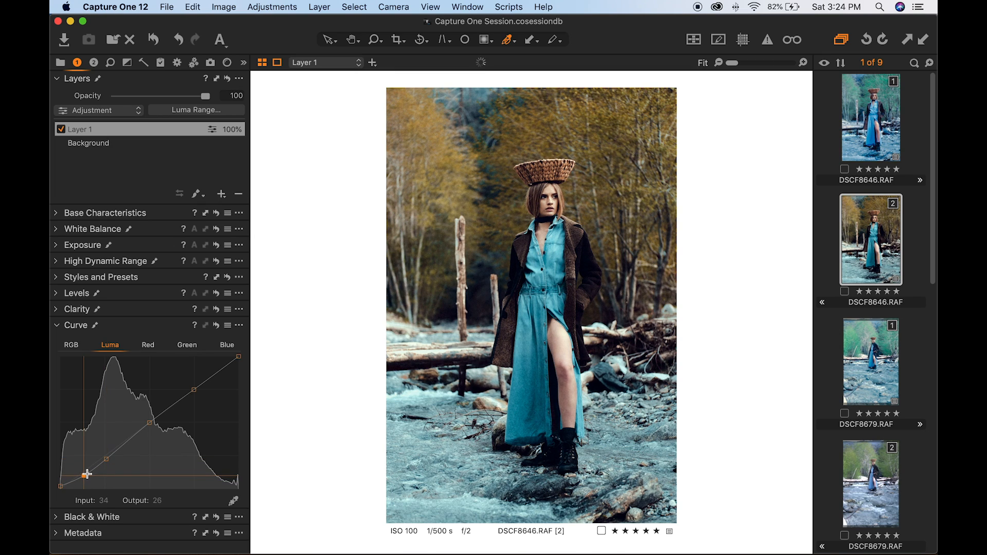
- Try a High Dynamic Range shadow adjustment on Layer 1, reset it, and reset the layer's curve
click(56, 262)
click(127, 174)
double_click(128, 175)
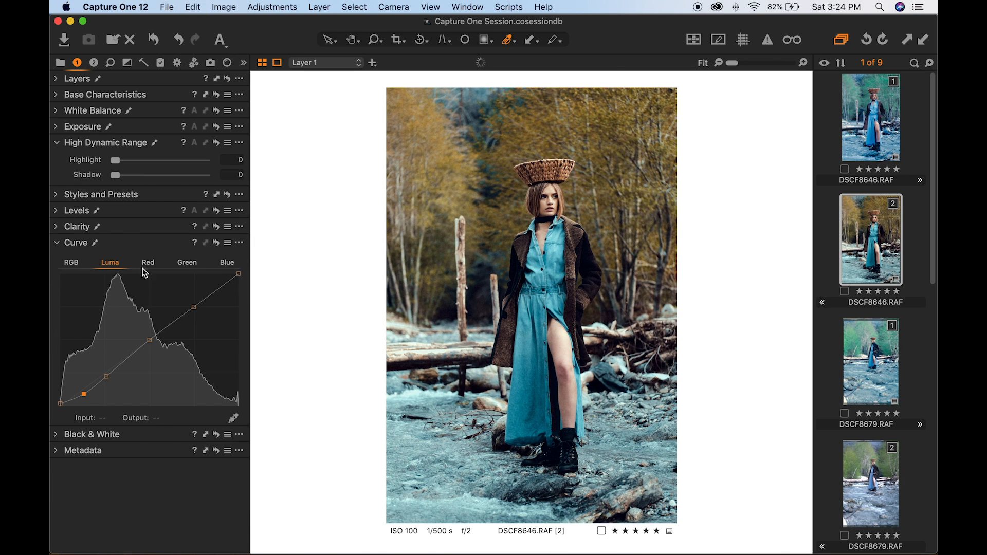
click(217, 243)
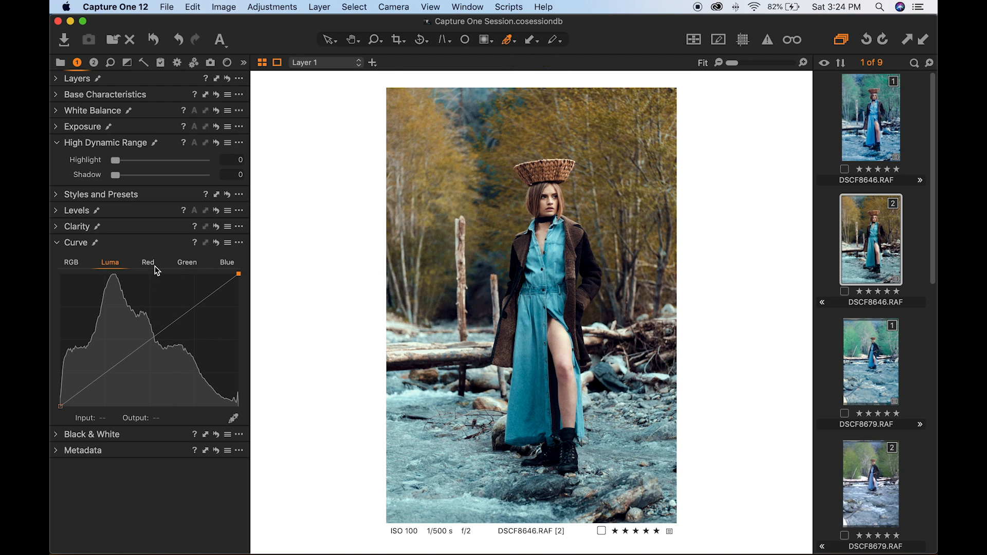
- Pick a Luma curve point from the model's face on Layer 1 and add a highlight anchor at about input 187
click(508, 42)
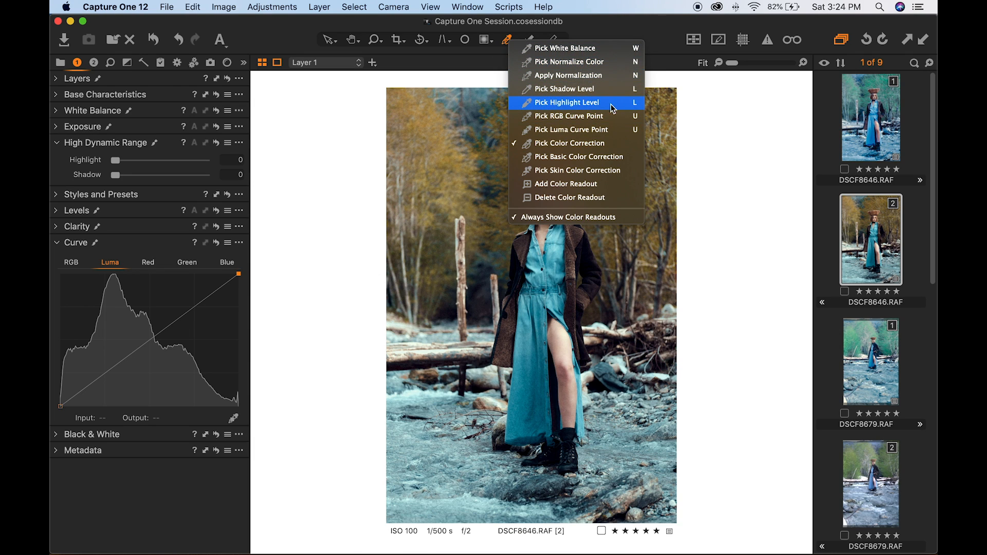
click(607, 130)
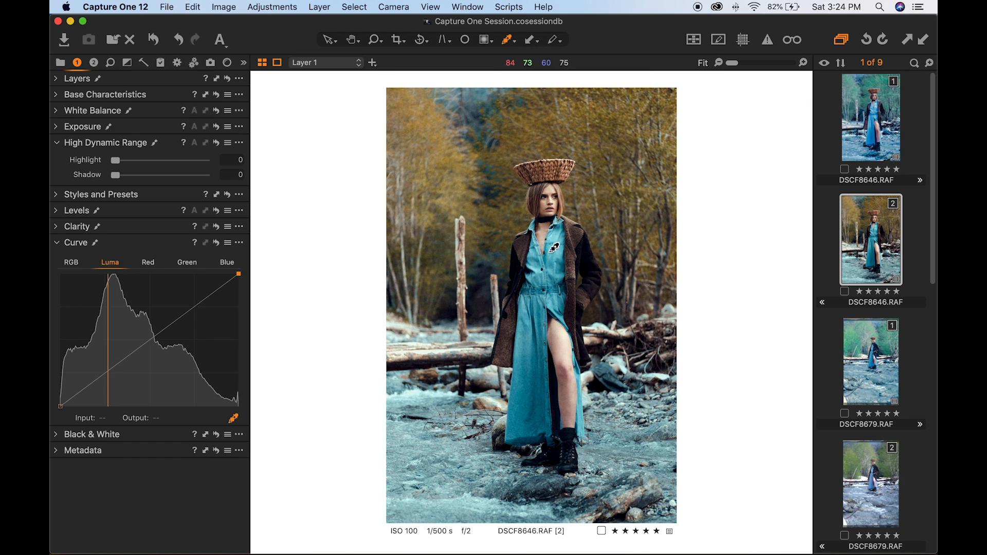
click(549, 205)
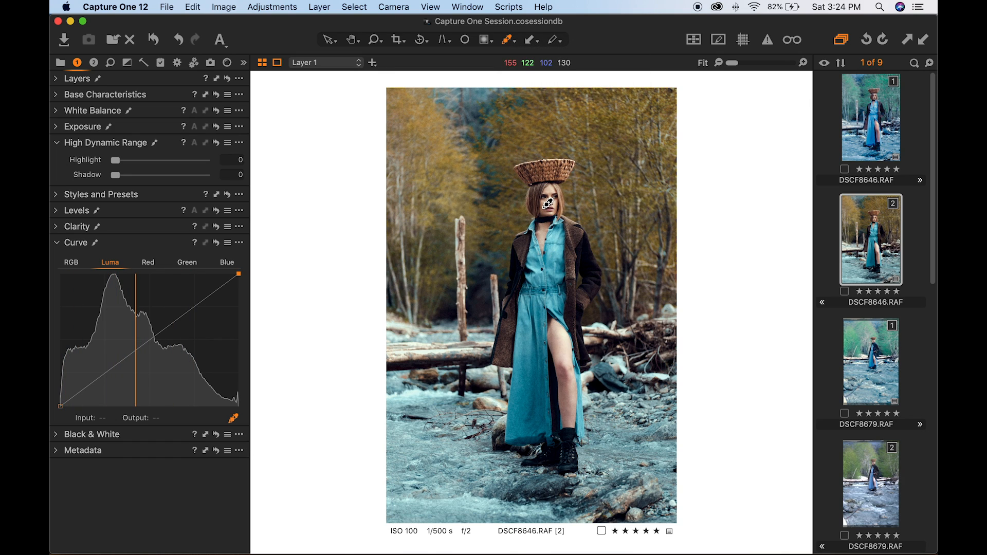
click(192, 307)
key(Delete)
click(191, 308)
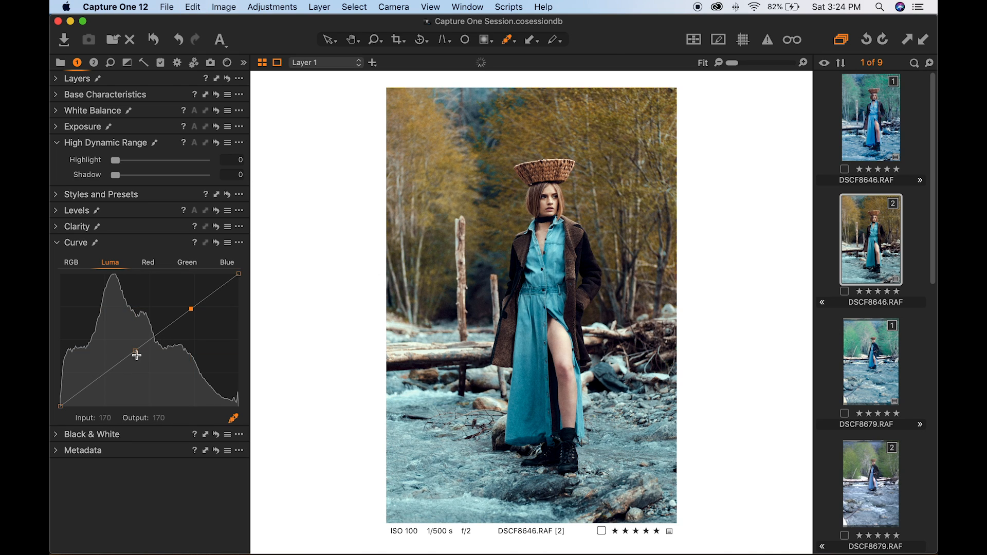
- Try adding a shadow point and lowering the midtone point on the Luma curve, and undo both changes
click(95, 380)
drag(136, 350, 136, 353)
key(super+z)
key(super+z)
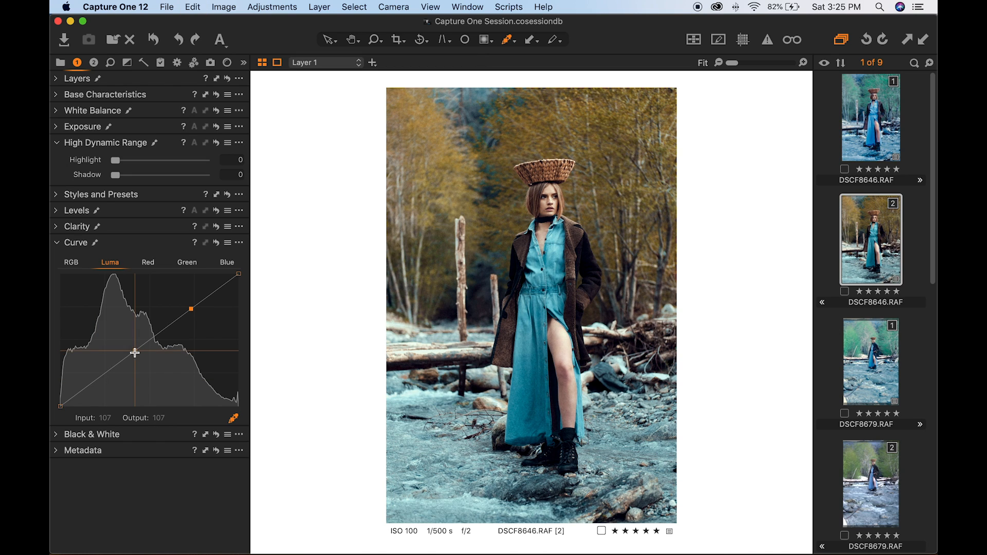
- Lower the Luma curve's midtone point at input 107 slightly, lift the black point, and anchor the curve with a shadow point
drag(135, 351, 135, 355)
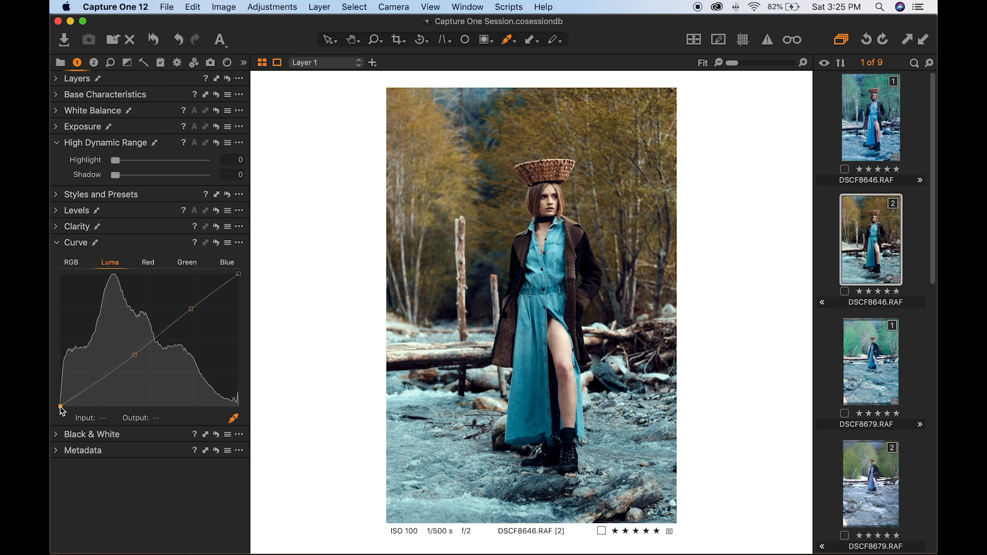
drag(60, 407, 60, 404)
click(94, 384)
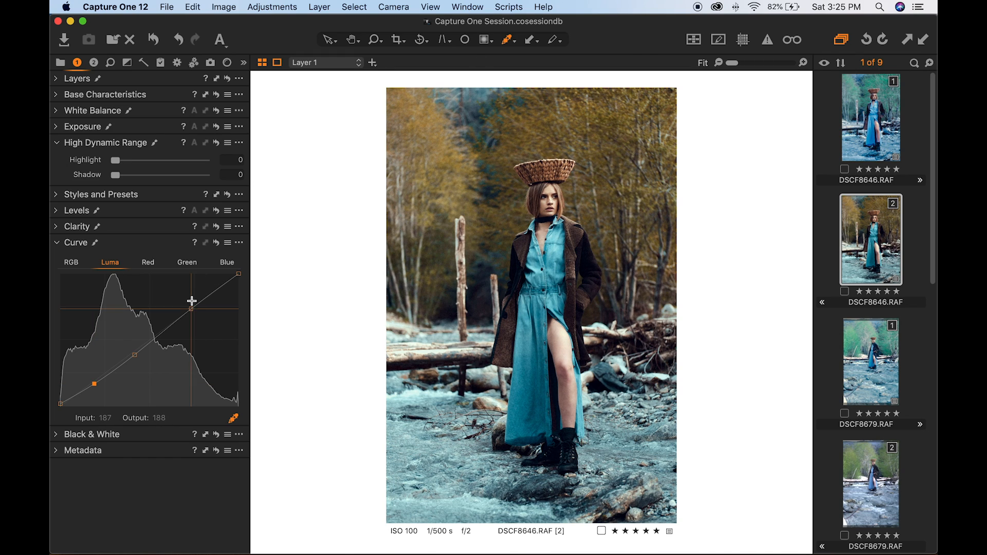
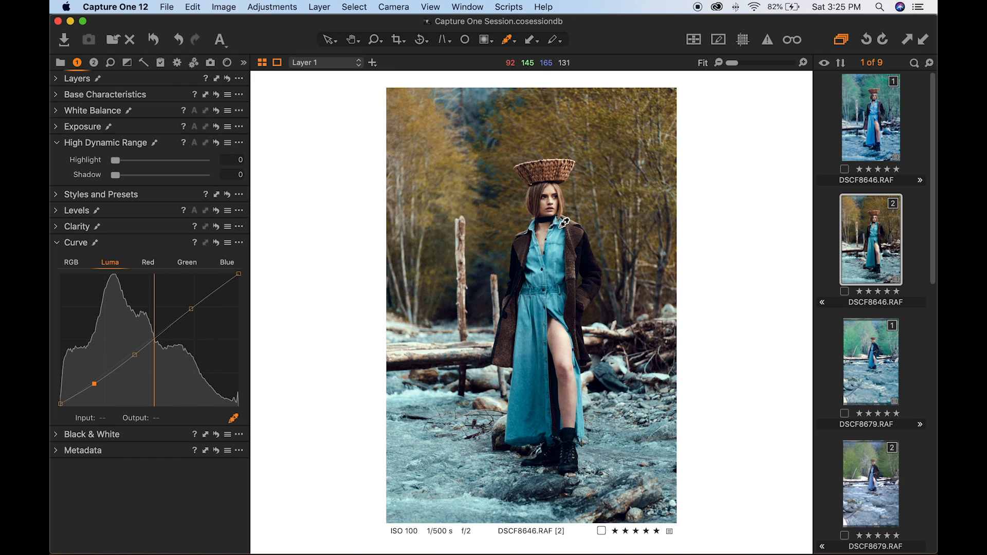
- Tint Layer 1's shadows slightly blue with Color Balance, undoing one adjustment and refining the tint's saturation
click(94, 62)
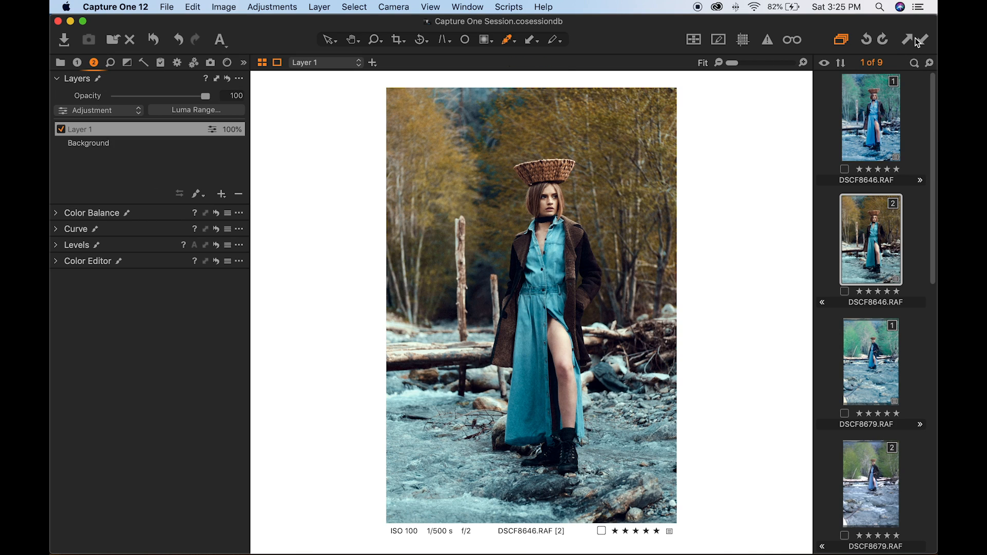
click(56, 212)
drag(146, 319, 144, 318)
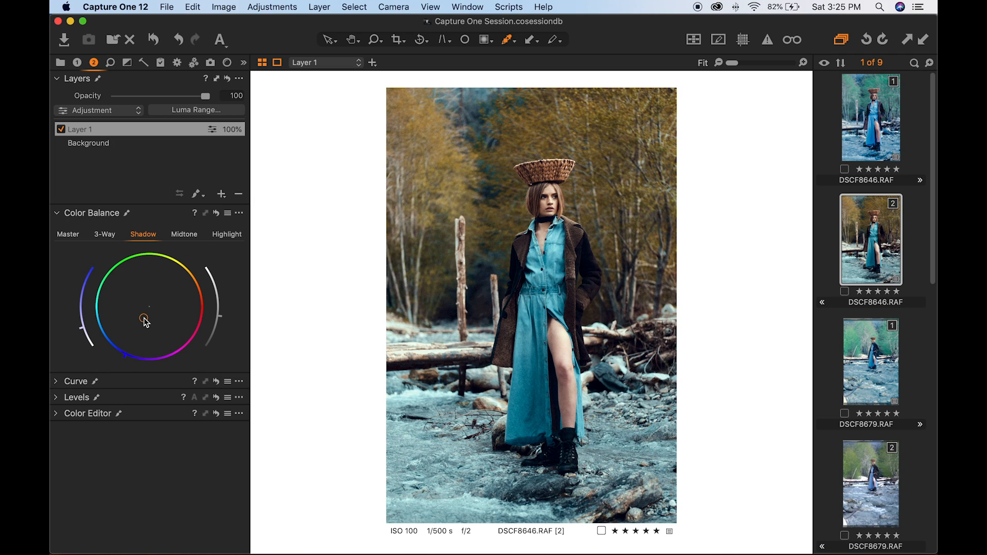
key(super+z)
drag(82, 333, 84, 328)
- Try a slight red midtone tint, undo it, and give the highlights a slight green tint with reduced brightness
click(183, 235)
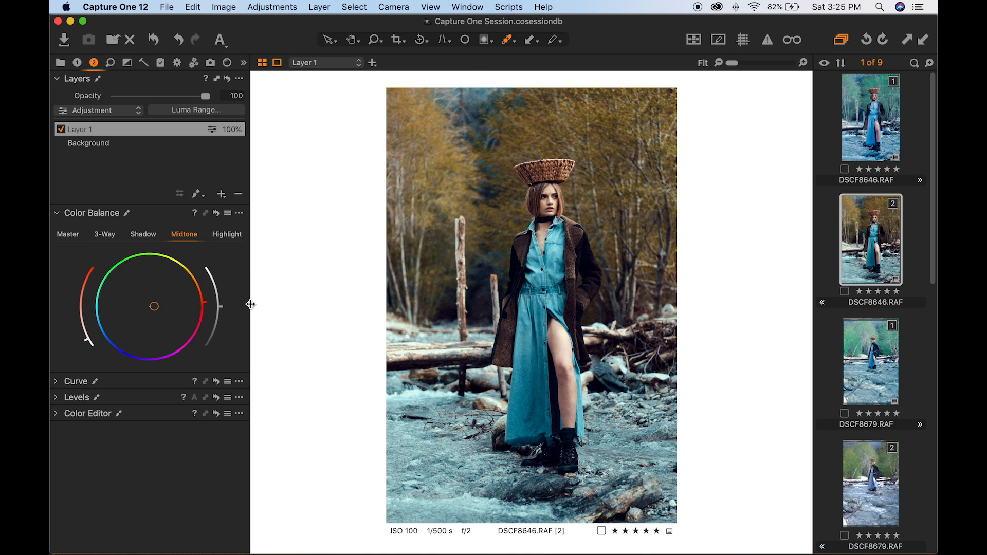
key(super+z)
click(222, 308)
click(230, 234)
drag(221, 308, 225, 322)
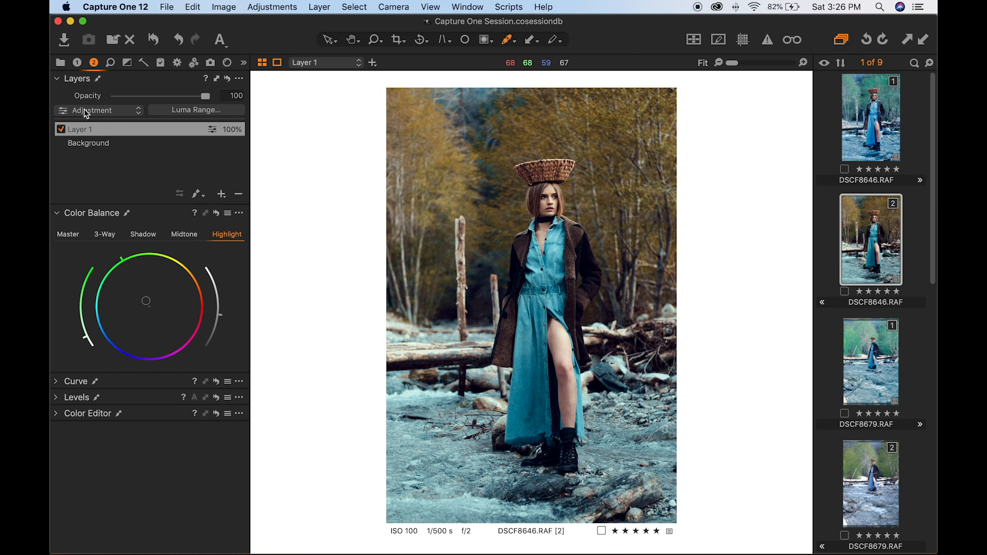
- Examine the Background layer's advanced Color Editor corrections
click(85, 144)
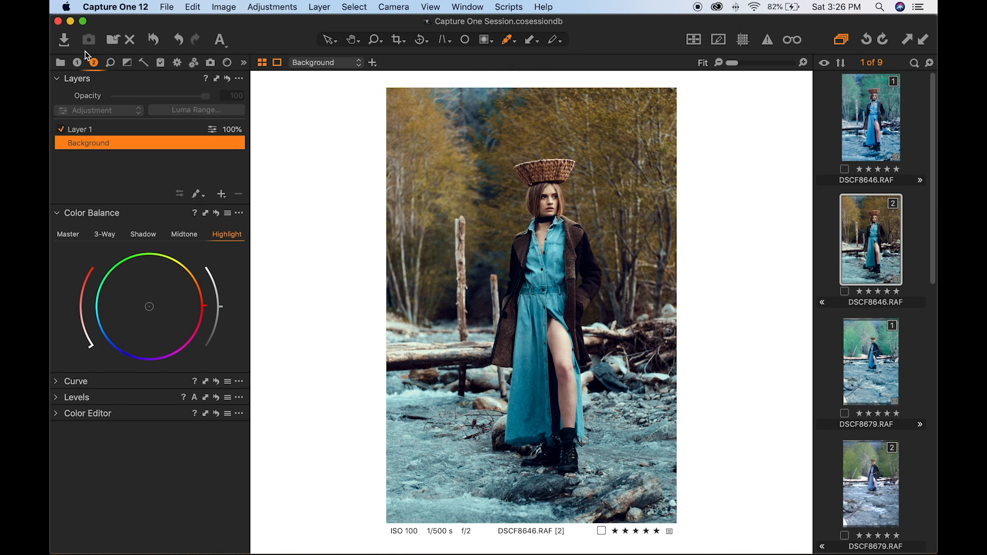
click(56, 414)
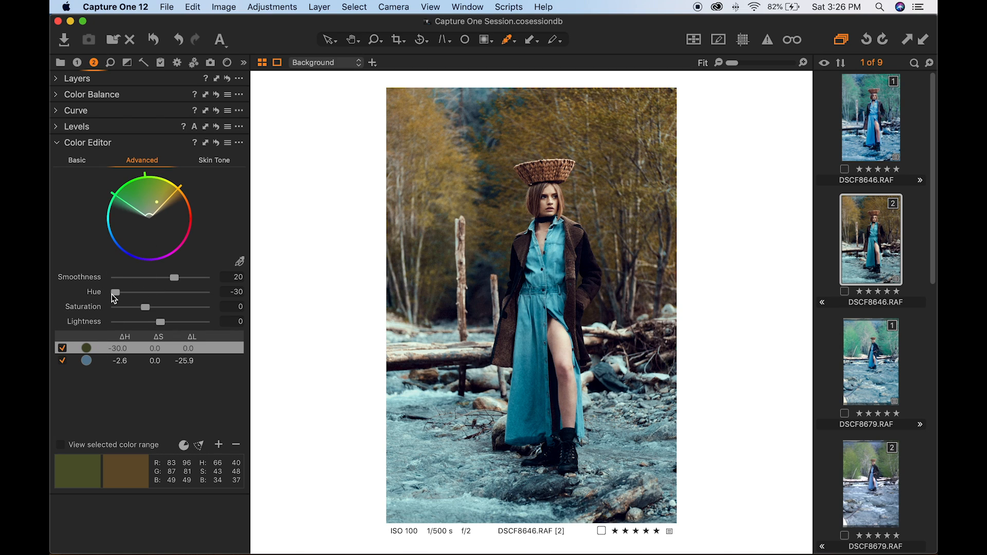
click(54, 80)
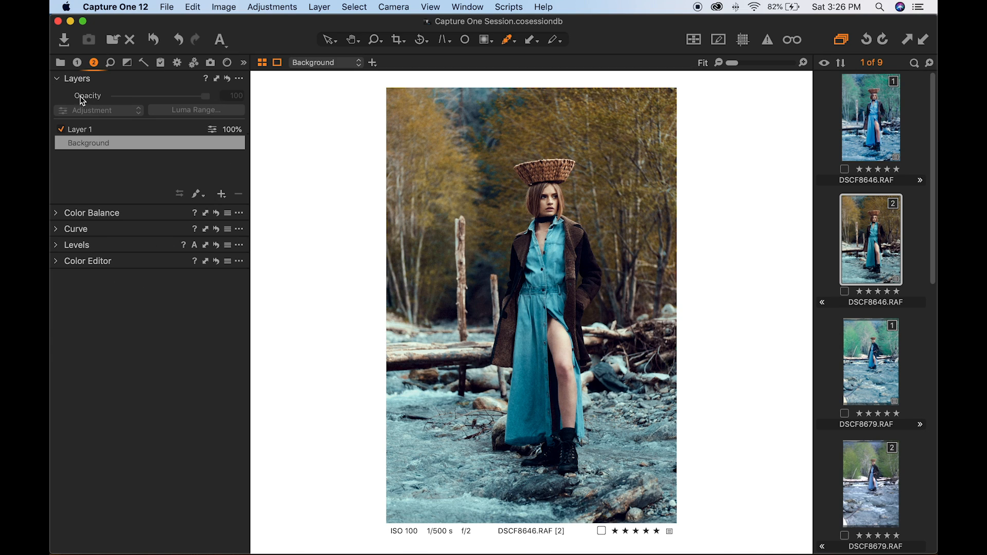
- Pick the yellow foliage as an advanced Color Editor correction on Layer 1, widening its range through the greens while previewing the selection
click(89, 129)
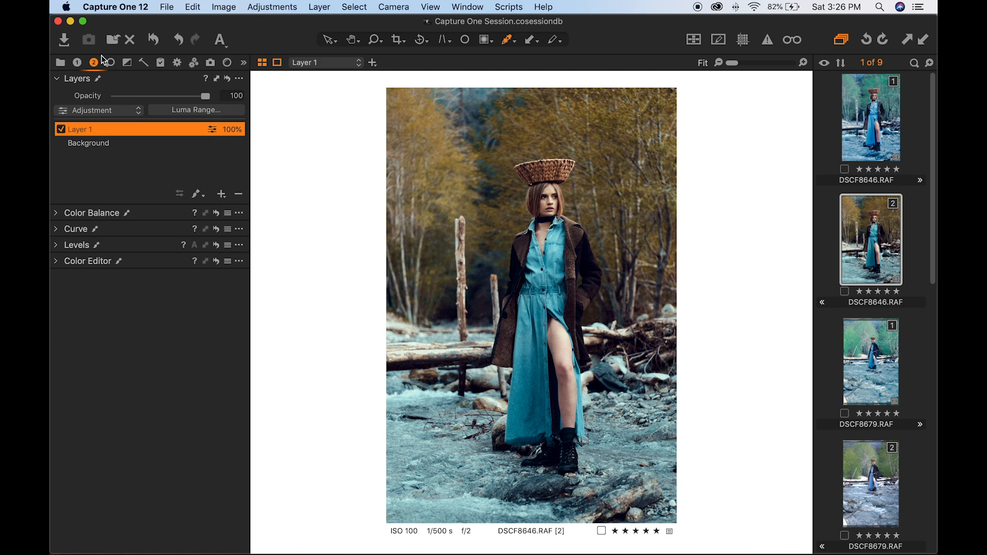
click(56, 262)
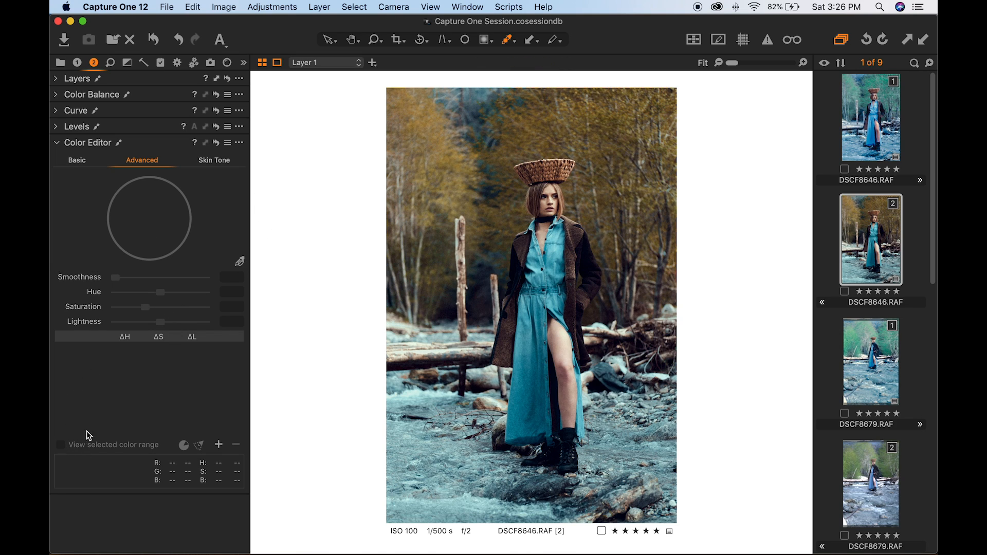
click(239, 262)
click(550, 115)
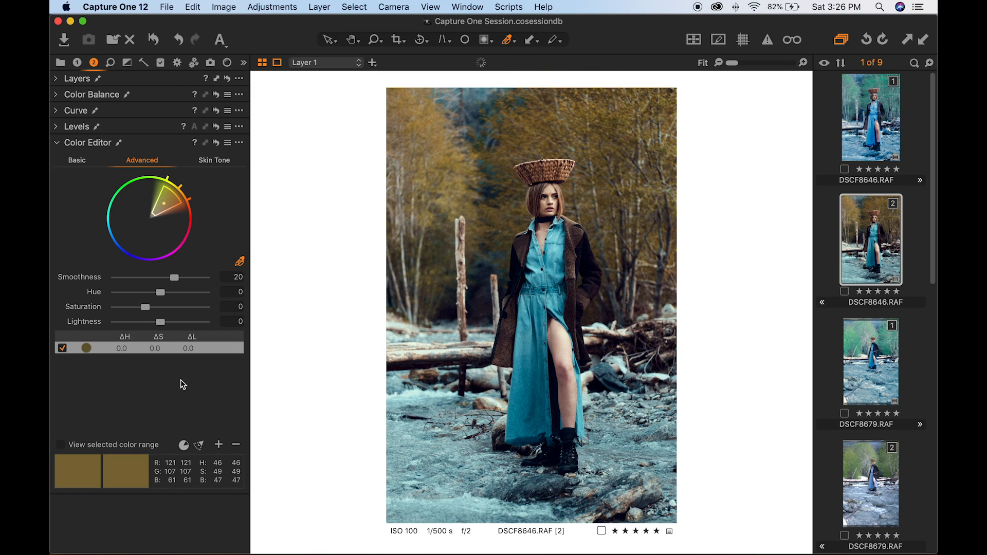
drag(174, 193, 114, 189)
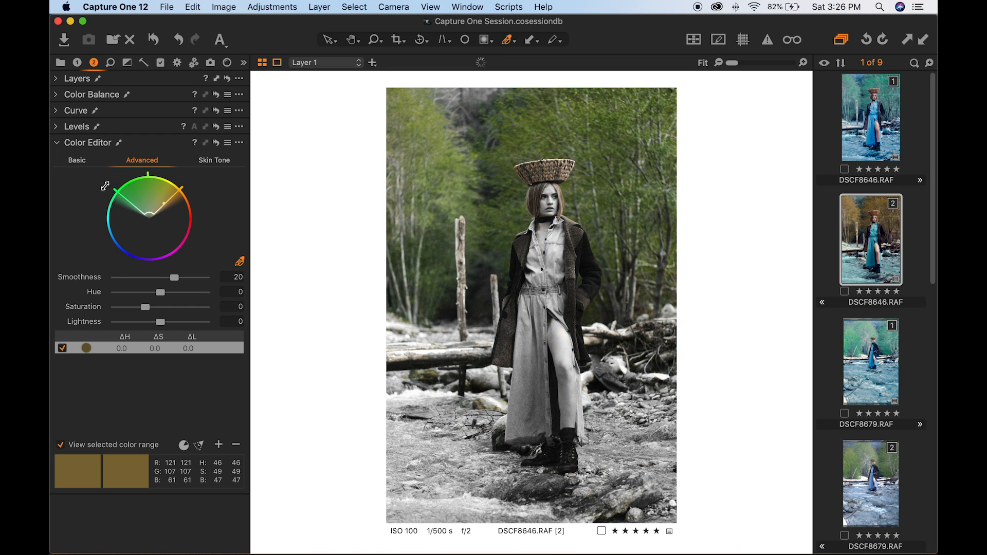
click(60, 445)
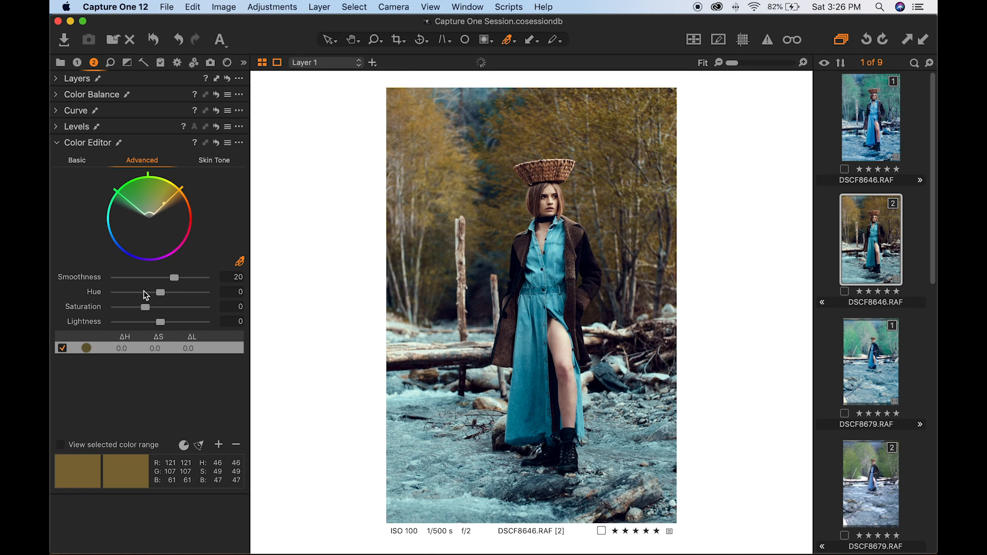
- Try Hue -1.8 and Lightness 20.1 on Layer 1's foliage colour range, and reset the Lightness to 0
double_click(140, 292)
drag(159, 294, 156, 293)
click(170, 322)
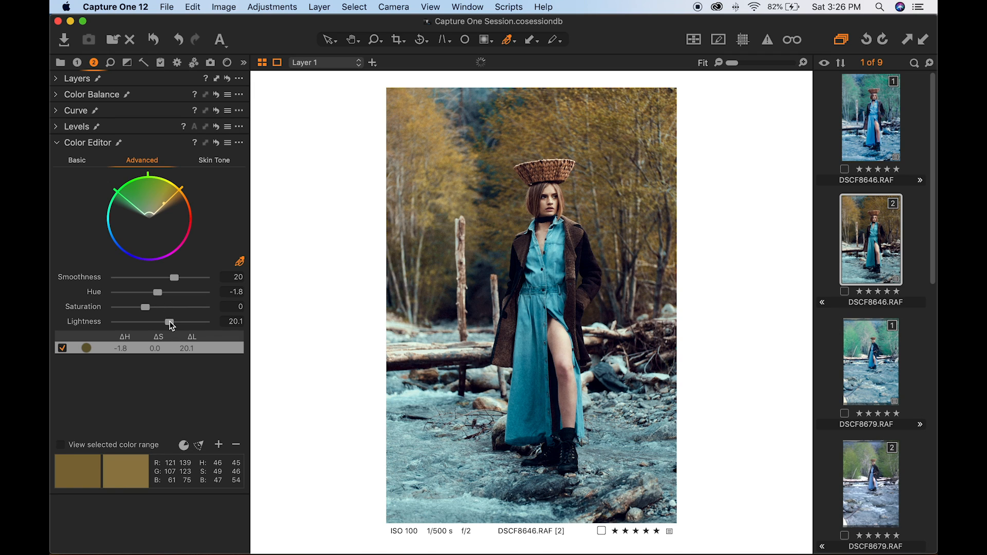
double_click(169, 321)
drag(161, 322, 170, 323)
double_click(171, 322)
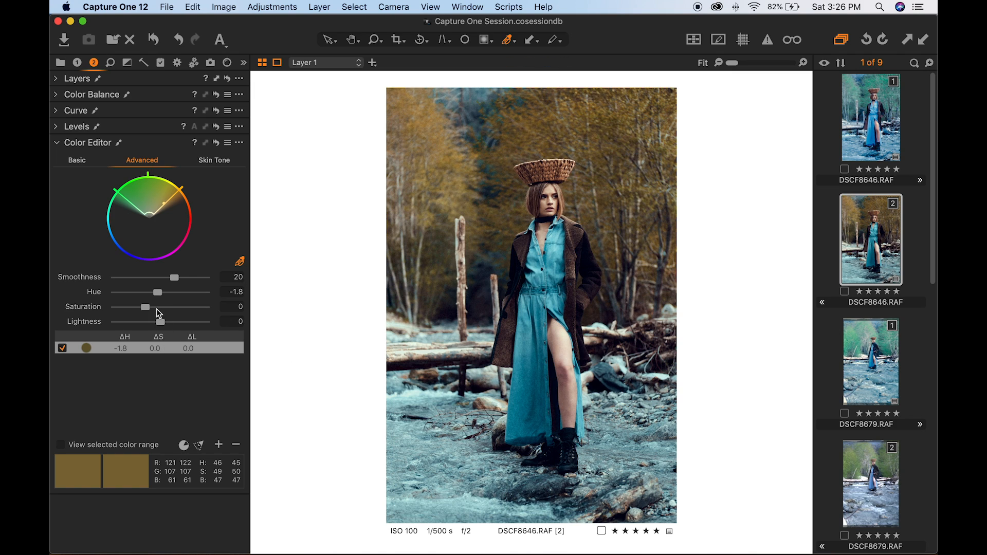
- Set the foliage colour range's Lightness to 27.5, Saturation to 6.8 and Hue to -4.5
drag(160, 322, 175, 323)
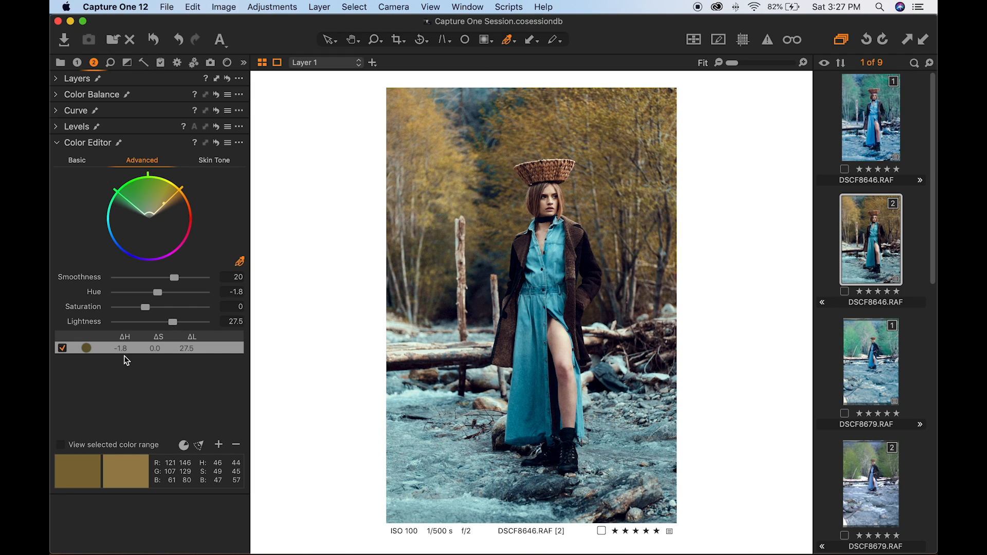
drag(147, 307, 150, 307)
drag(156, 291, 153, 291)
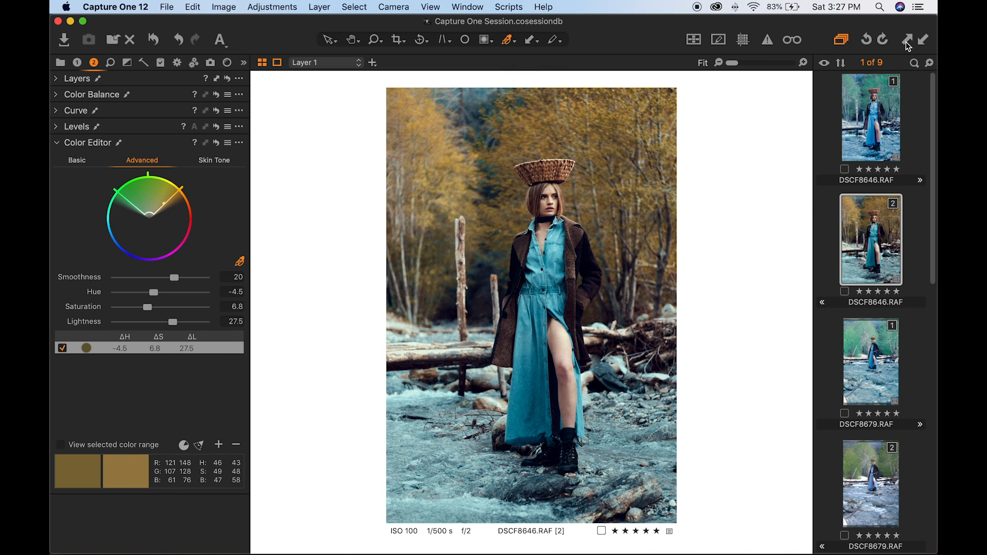
- Compare DSCF8646.RAF's second variant with the first, and toggle its foliage correction off and on
scroll(869, 343, down, 2)
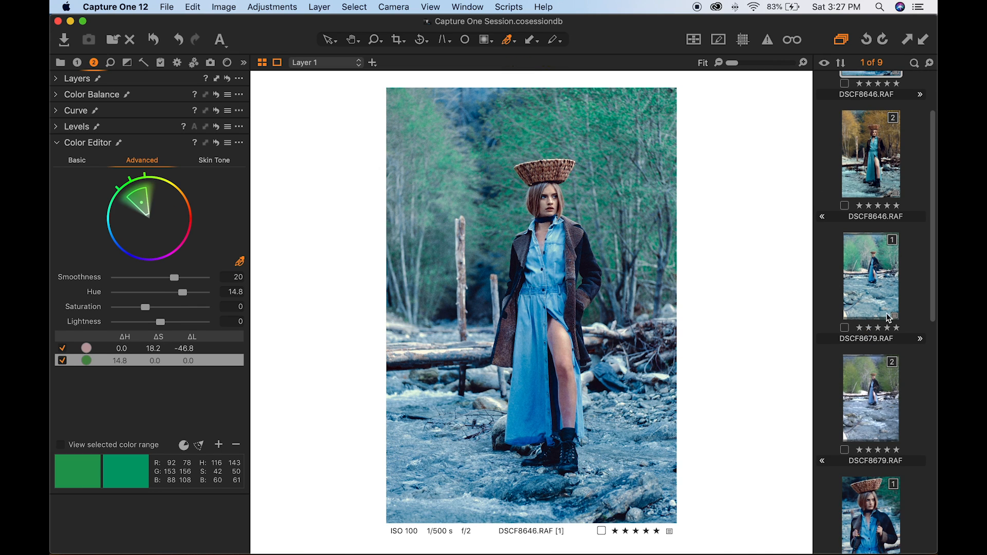
click(871, 161)
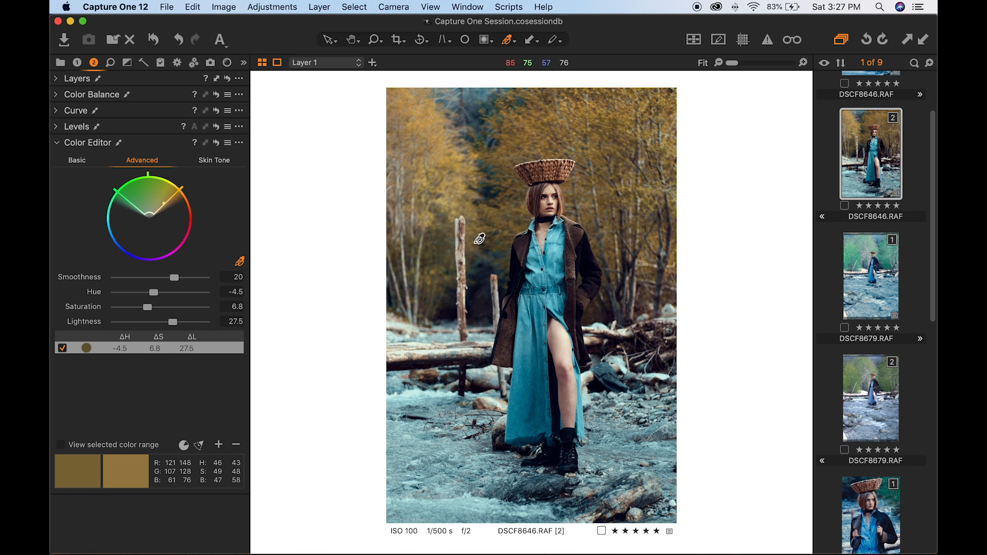
click(62, 348)
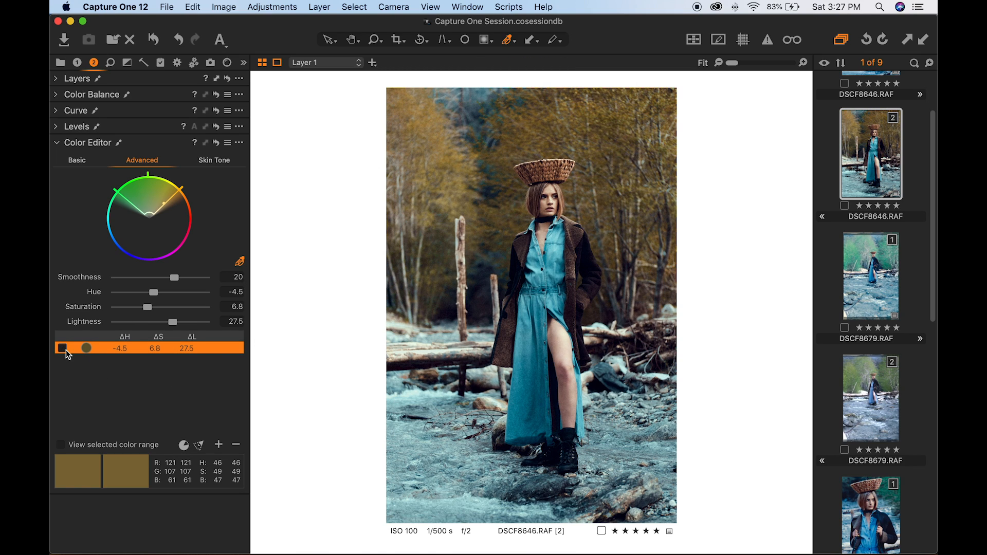
click(66, 350)
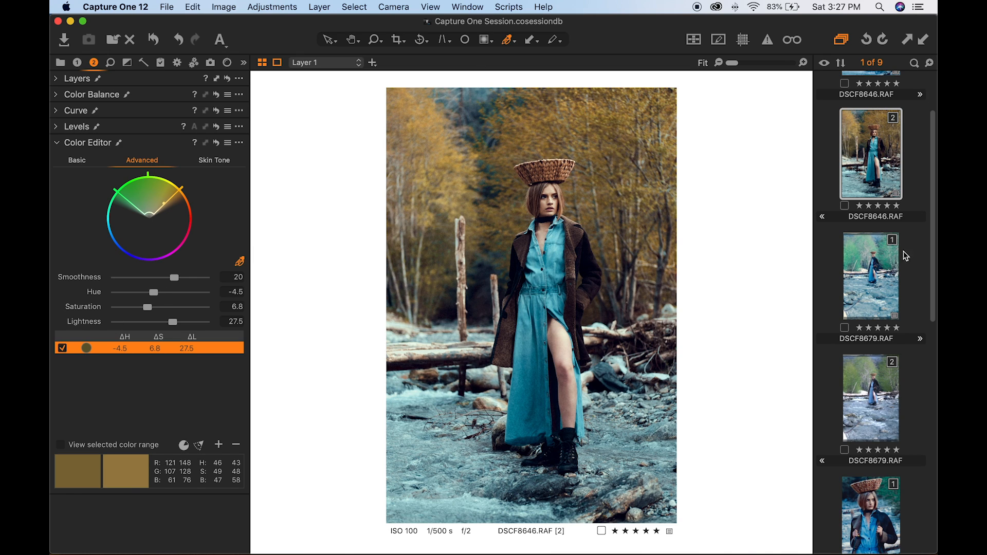
- Apply the adjustments from DSCF8646.RAF's second variant to the second variant of DSCF8679.RAF
click(868, 395)
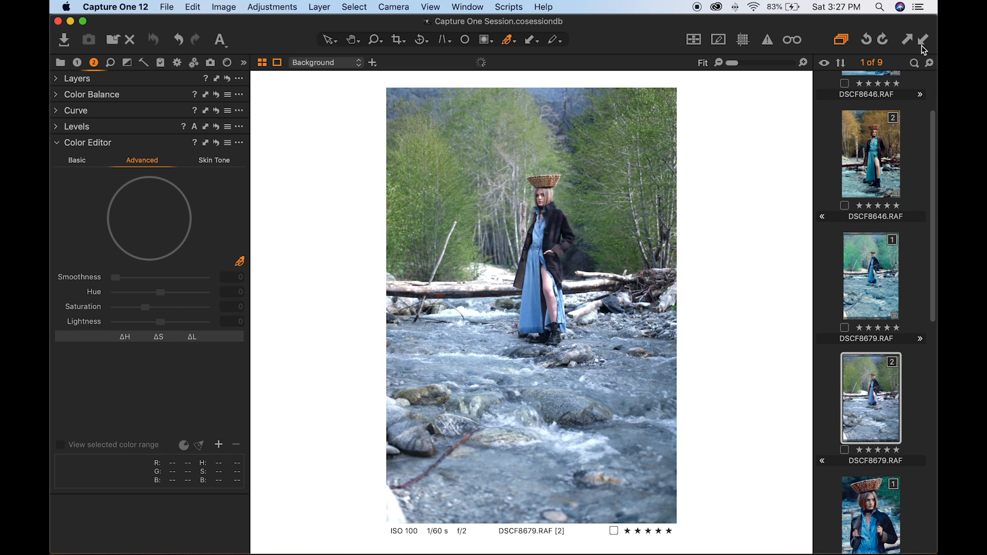
scroll(856, 300, down, 4)
scroll(855, 304, down, 2)
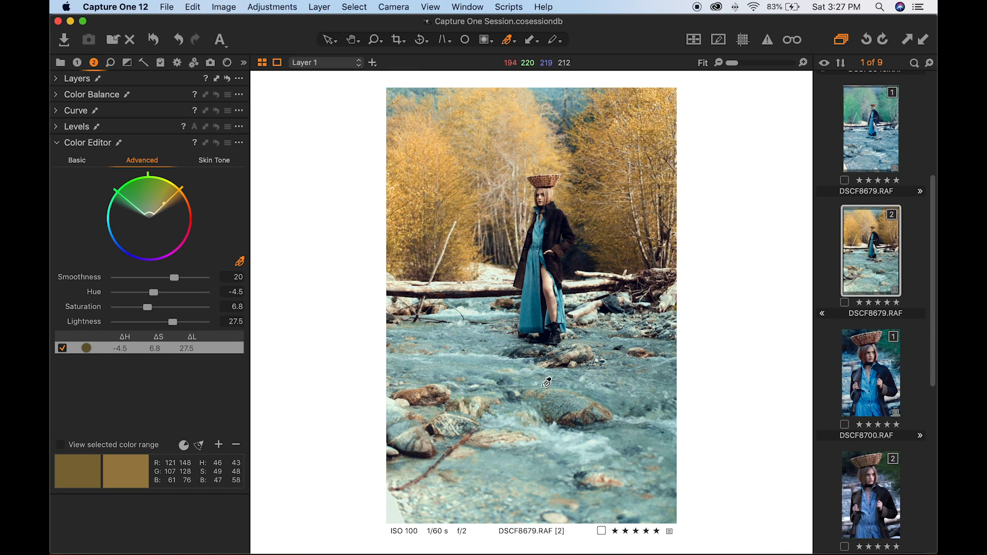
- Check the blue colour correction on DSCF8679.RAF's Background layer by toggling it off and on, and open the Skin Tone settings
click(58, 80)
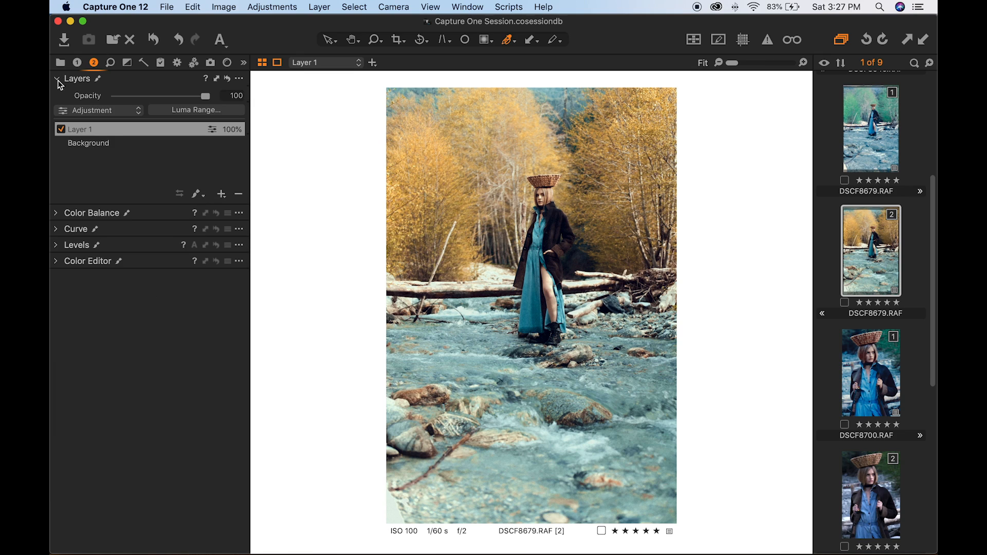
click(100, 143)
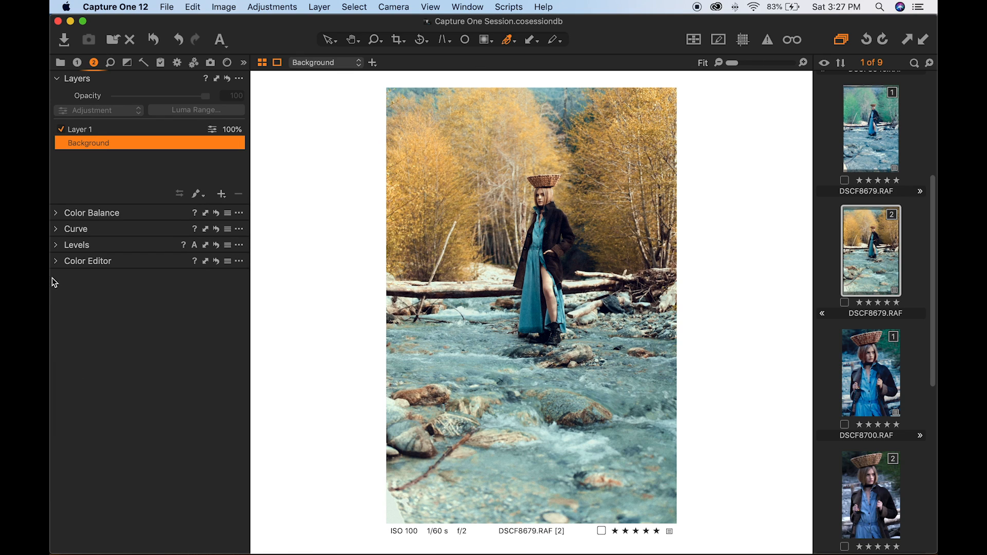
click(54, 259)
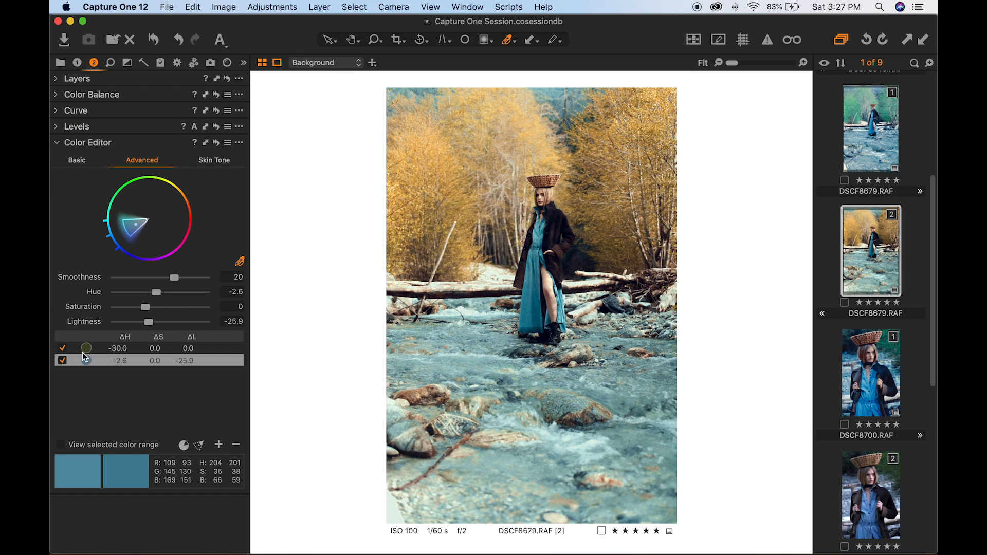
click(62, 360)
click(63, 360)
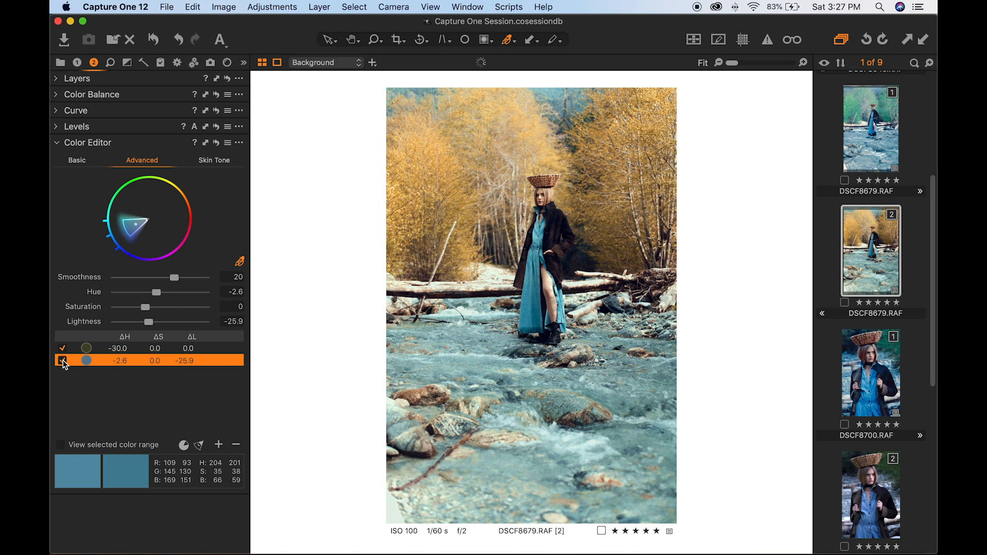
click(214, 160)
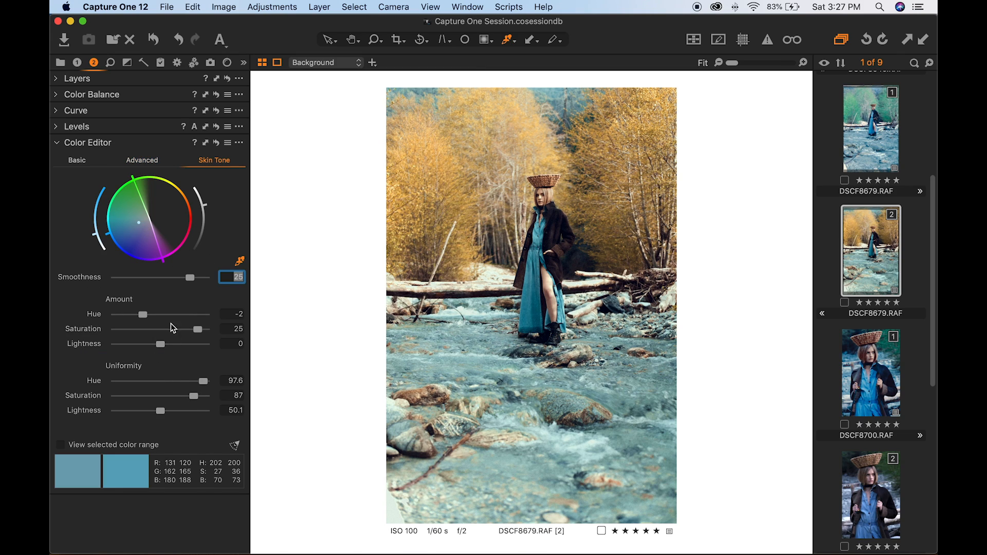
- Try the blue range's Skin Tone Amount Hue at 4.9, set it to -5, and shift the picked colour on the colour wheel
click(197, 314)
double_click(198, 313)
click(113, 314)
drag(115, 317, 205, 316)
drag(139, 226, 139, 227)
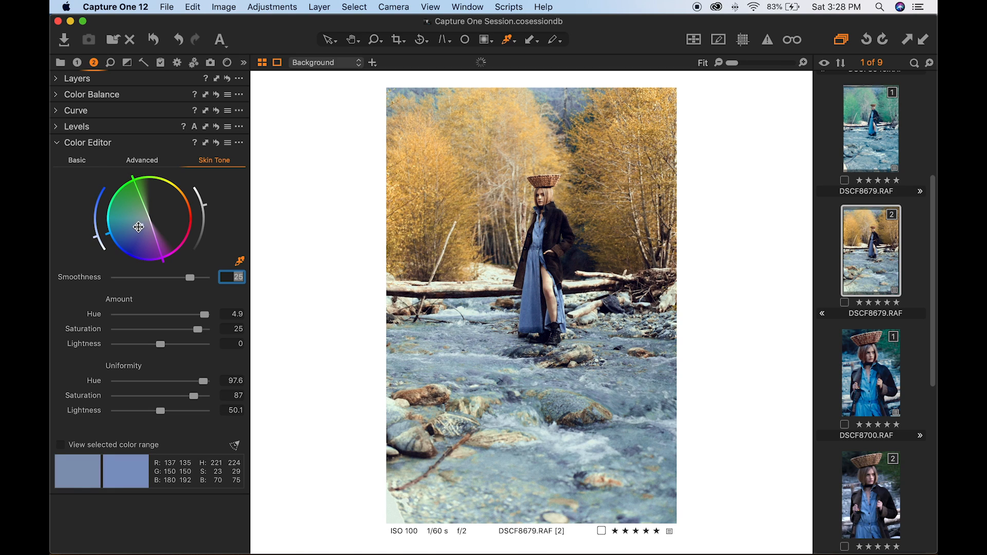
click(115, 315)
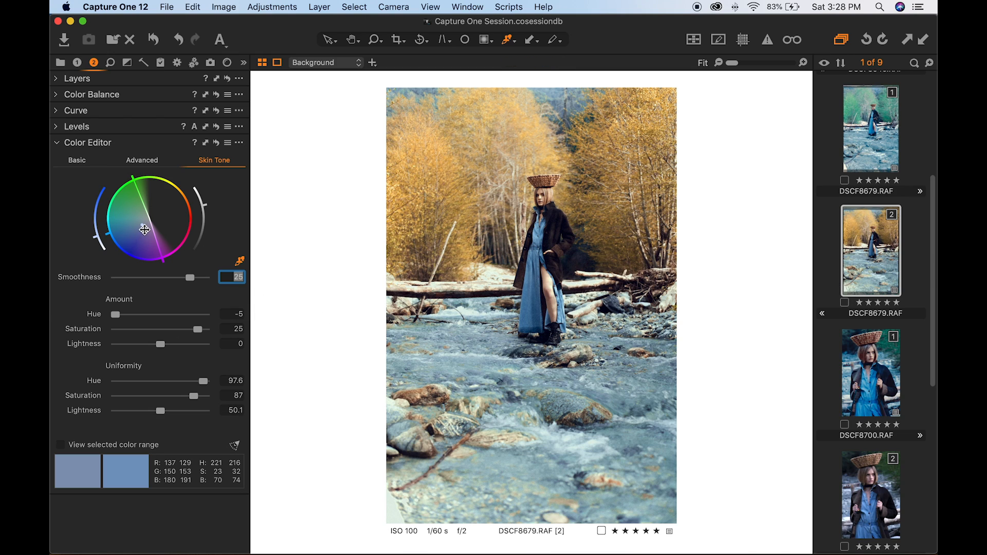
drag(142, 229, 137, 227)
- Try the transferred look on DSCF8700.RAF's second variant with Exposure 0.42, Brightness 3 and Saturation 15, and reset its adjustments
scroll(900, 398, down, 2)
click(871, 431)
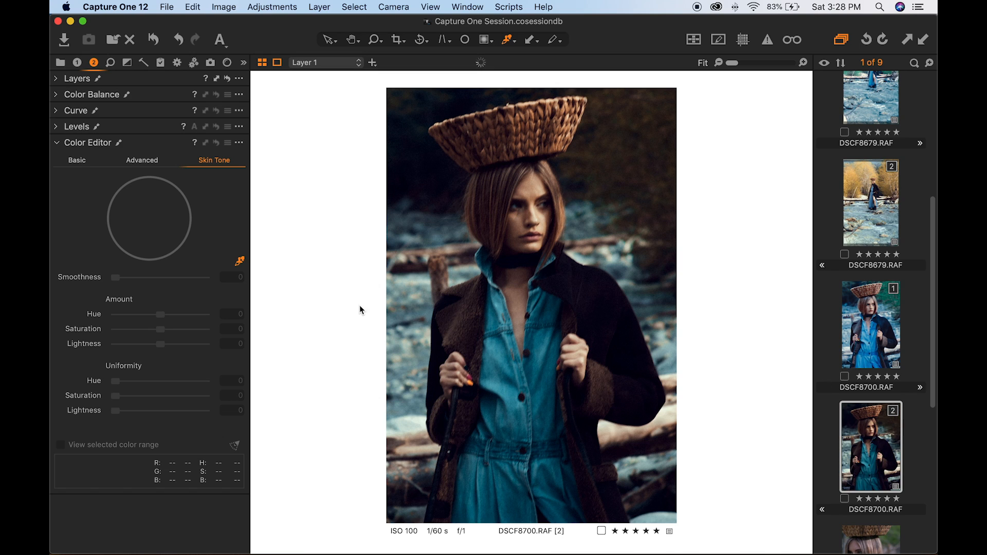
click(56, 77)
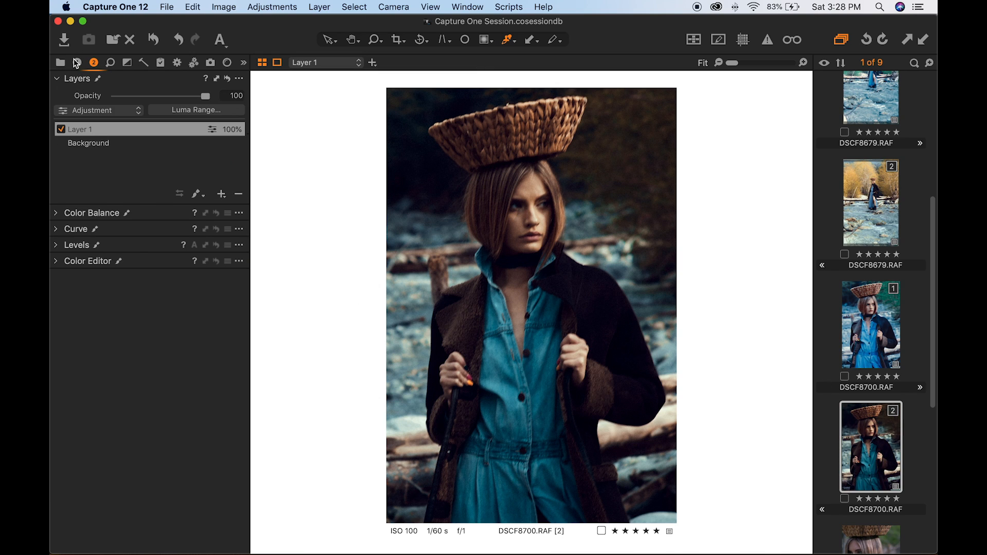
click(76, 63)
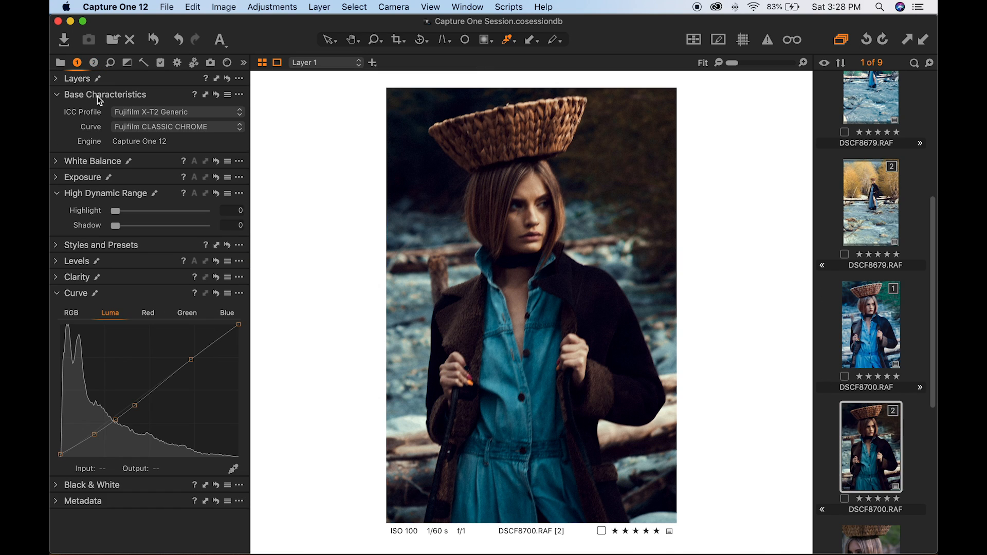
click(60, 177)
drag(161, 145, 167, 189)
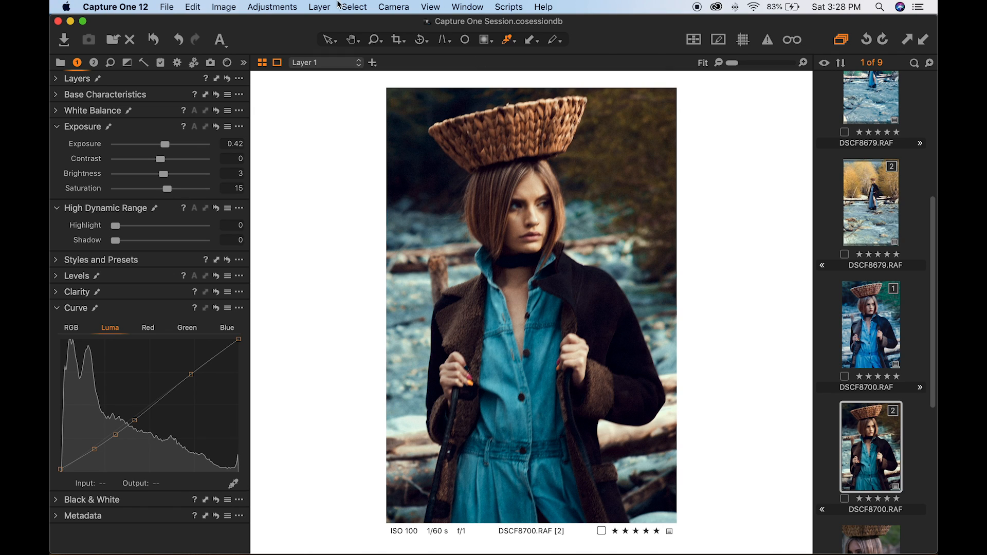
click(153, 39)
- Browse the user styles and apply 8 DESERT CINEMA to DSCF8700.RAF's second variant
click(227, 62)
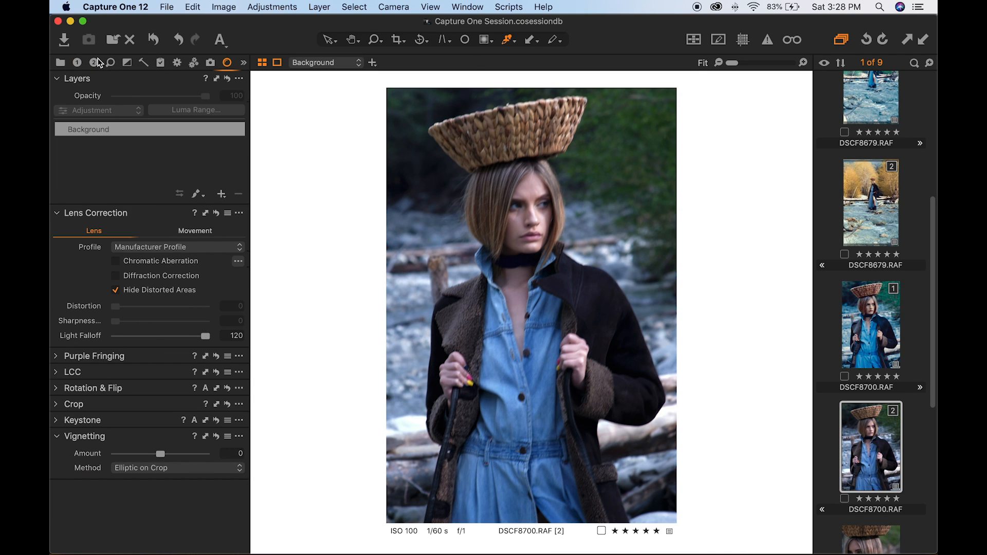
click(78, 63)
click(57, 309)
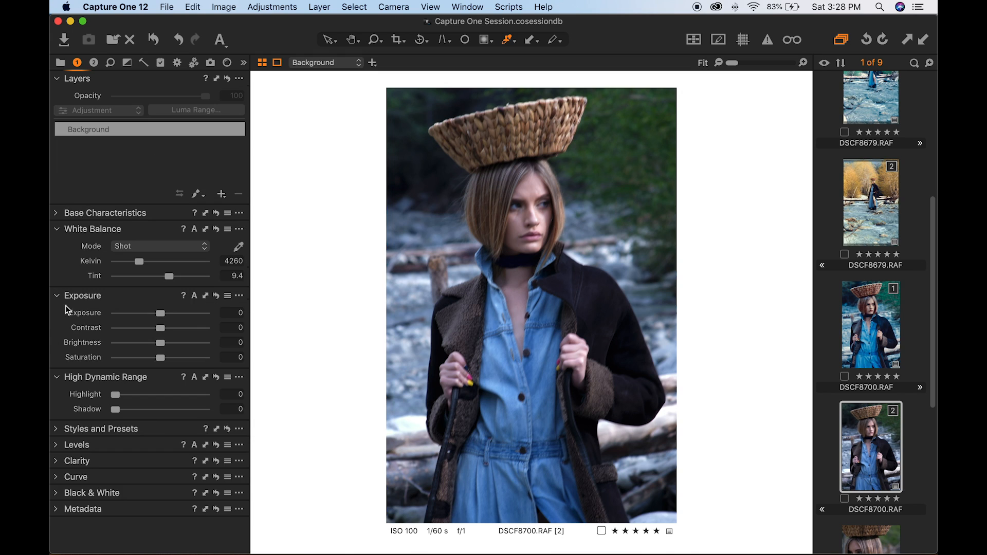
click(57, 429)
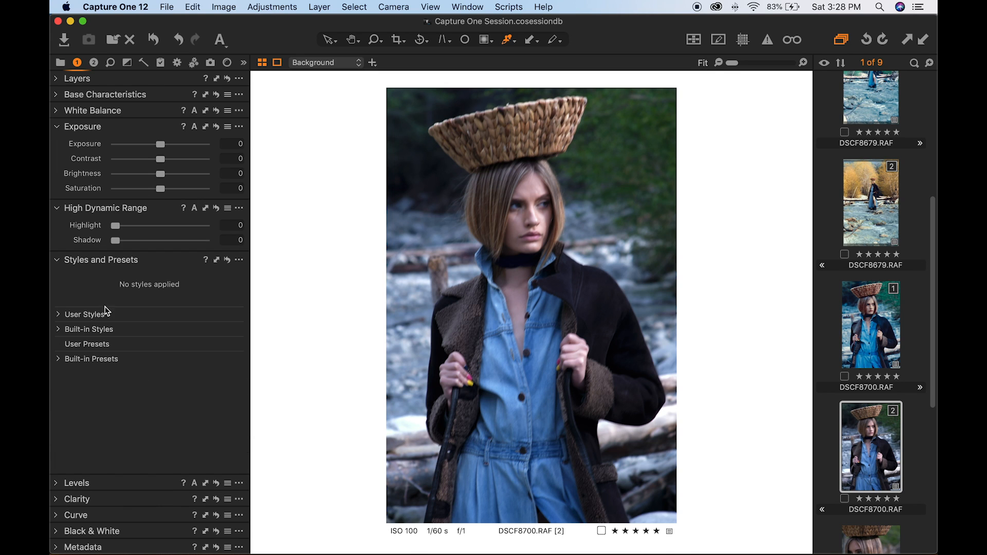
click(60, 314)
scroll(149, 390, down, 5)
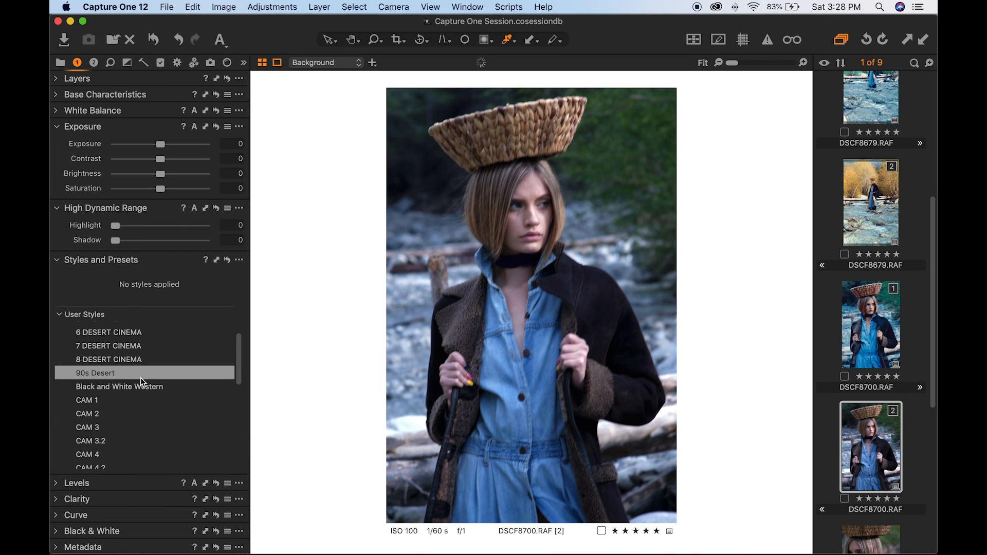
click(133, 393)
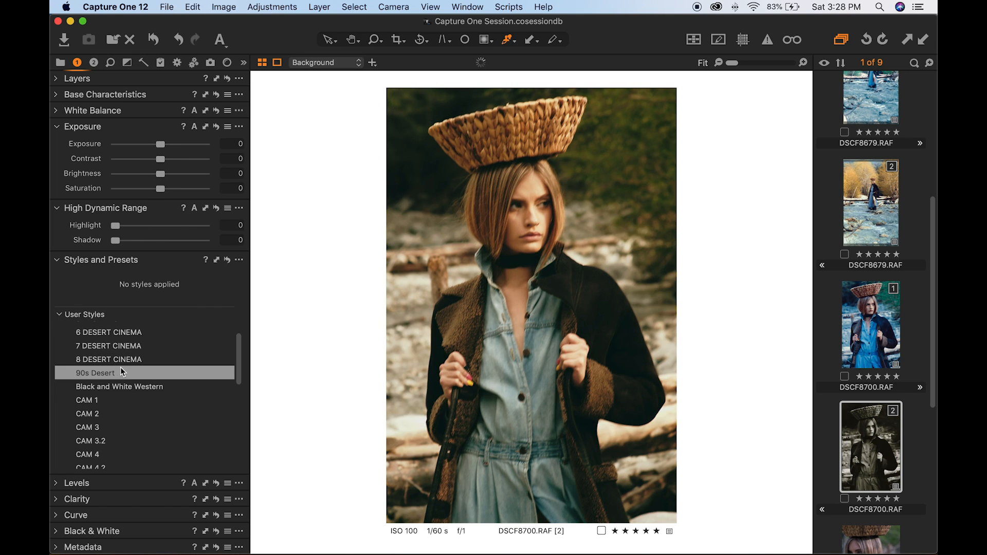
click(120, 361)
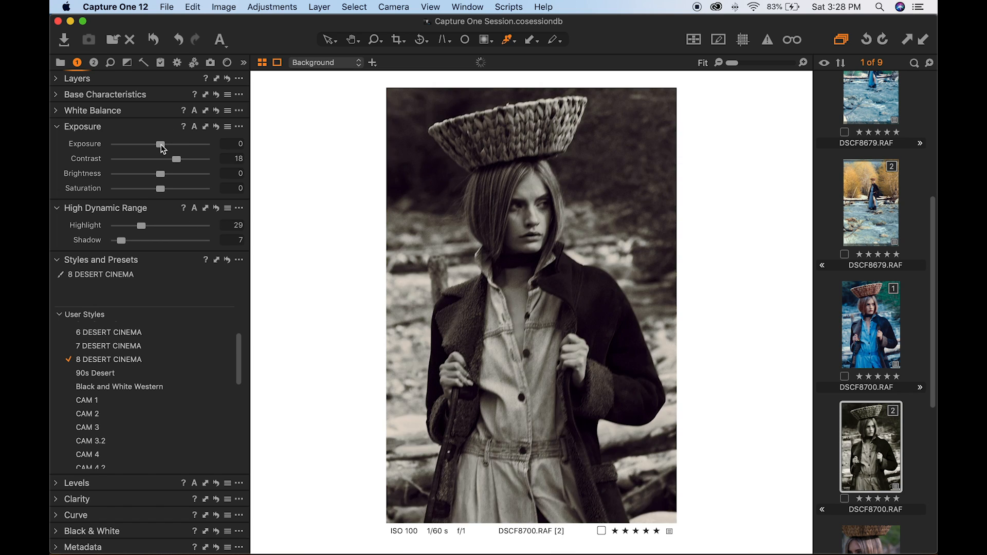
- Try Exposure 0.4 with High Dynamic Range Highlight and Shadow at 0, restore the exposure, and reset all adjustments of the variant
drag(161, 148, 167, 148)
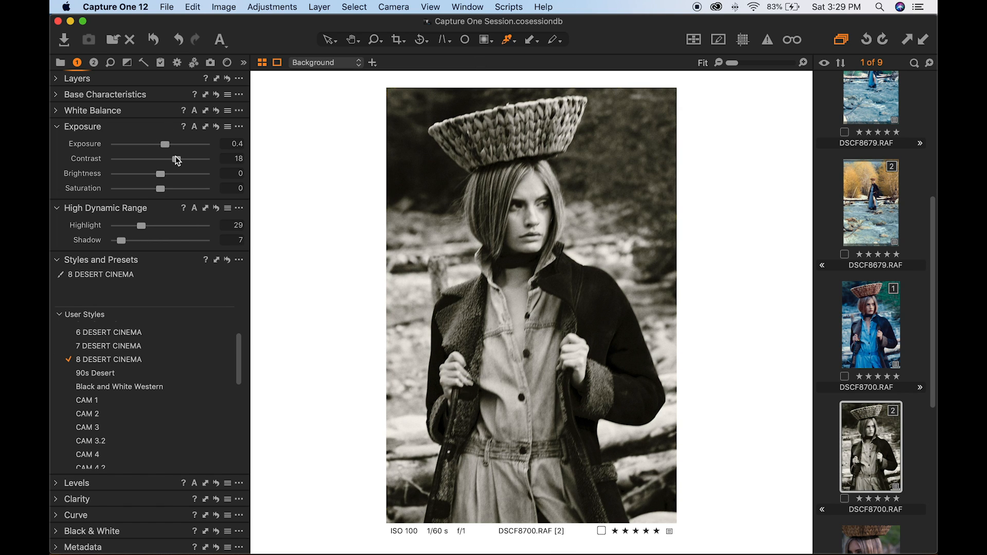
mouse_move(122, 240)
mouse_down()
mouse_move(103, 241)
mouse_move(116, 230)
mouse_up()
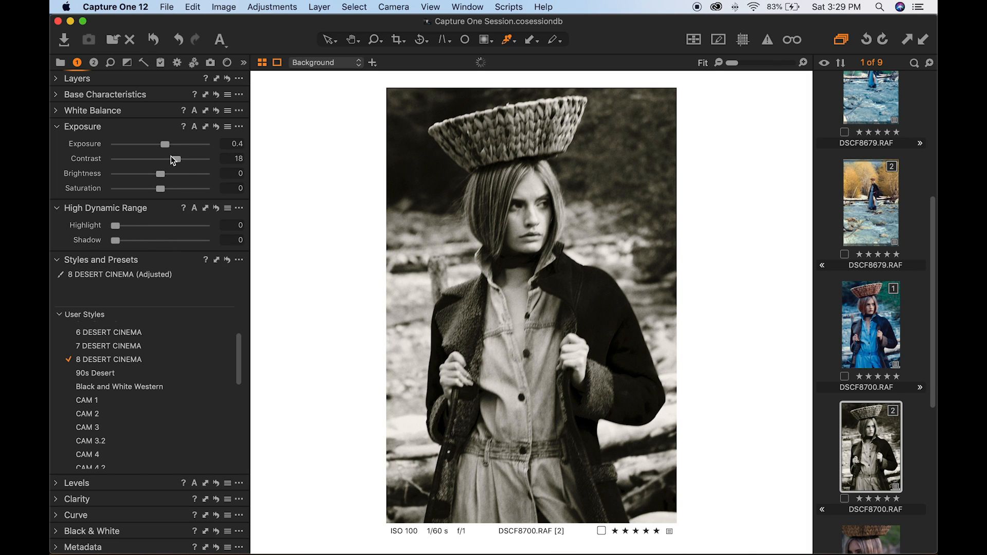
double_click(166, 146)
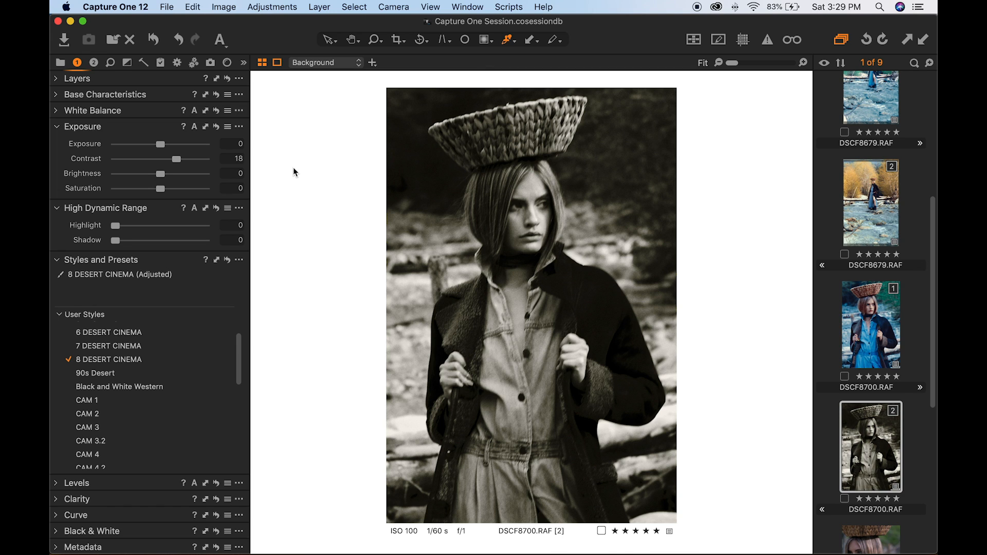
click(154, 39)
- Try the 7 DESERT CINEMA style with white balance Kelvin 5388 and Tint 1, and reset the variant's adjustments
scroll(123, 390, up, 3)
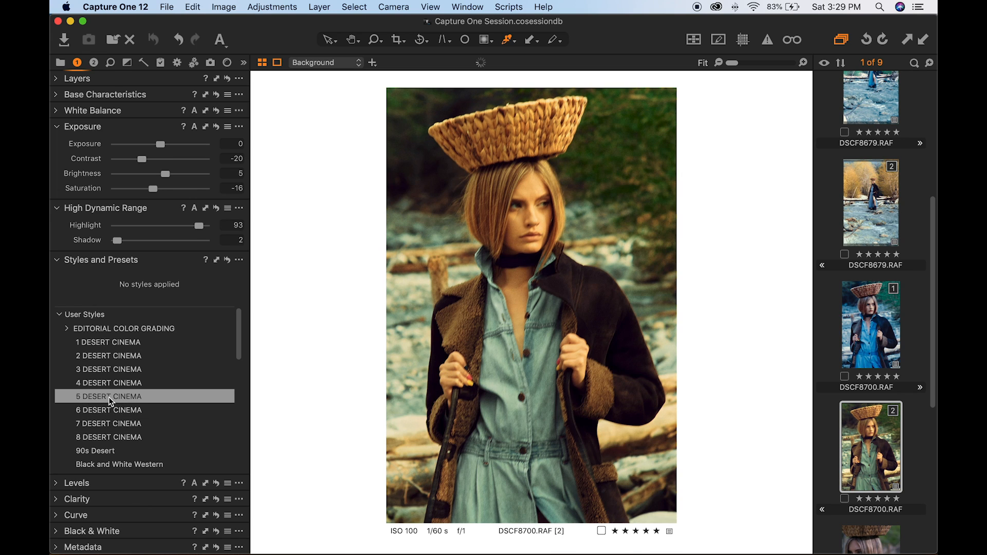
click(107, 426)
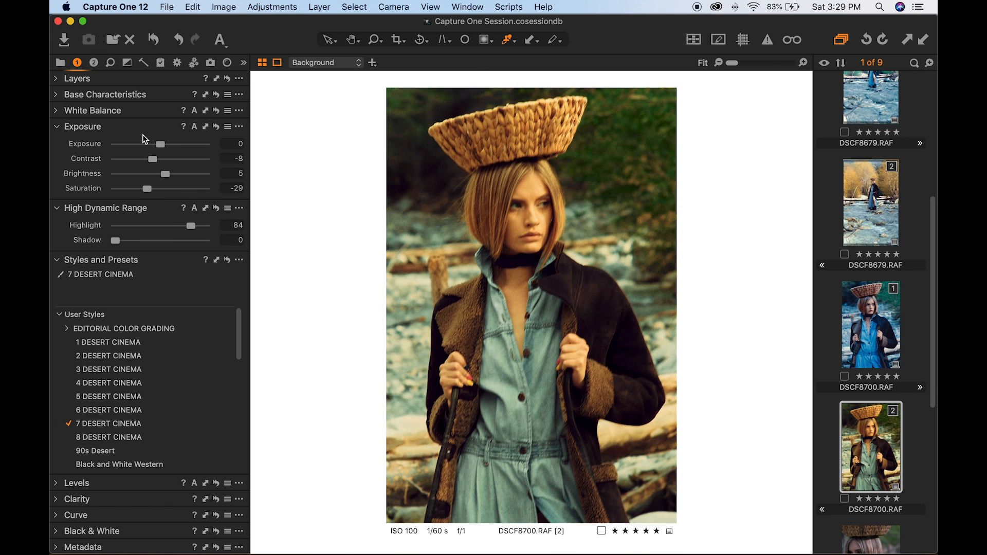
click(57, 110)
drag(156, 140, 159, 161)
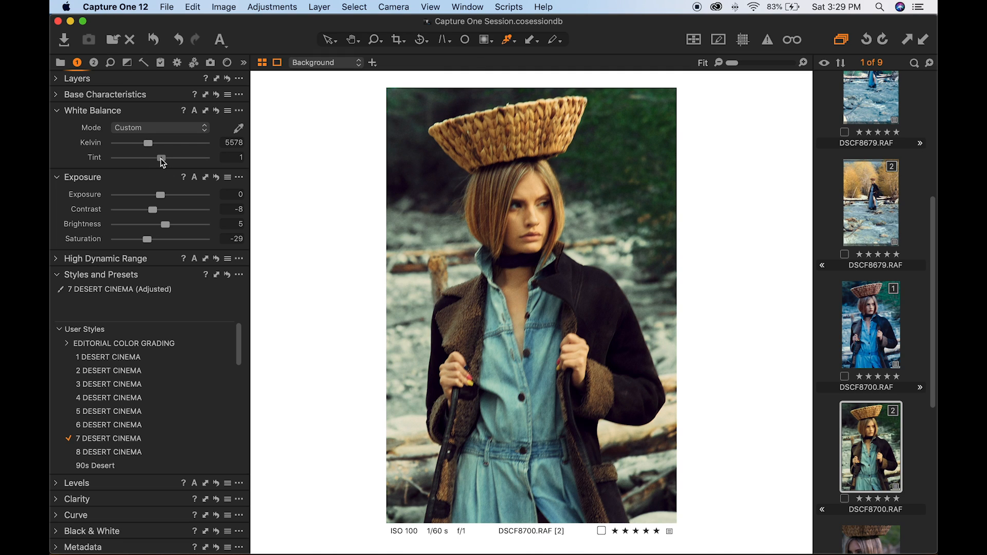
drag(146, 143, 147, 150)
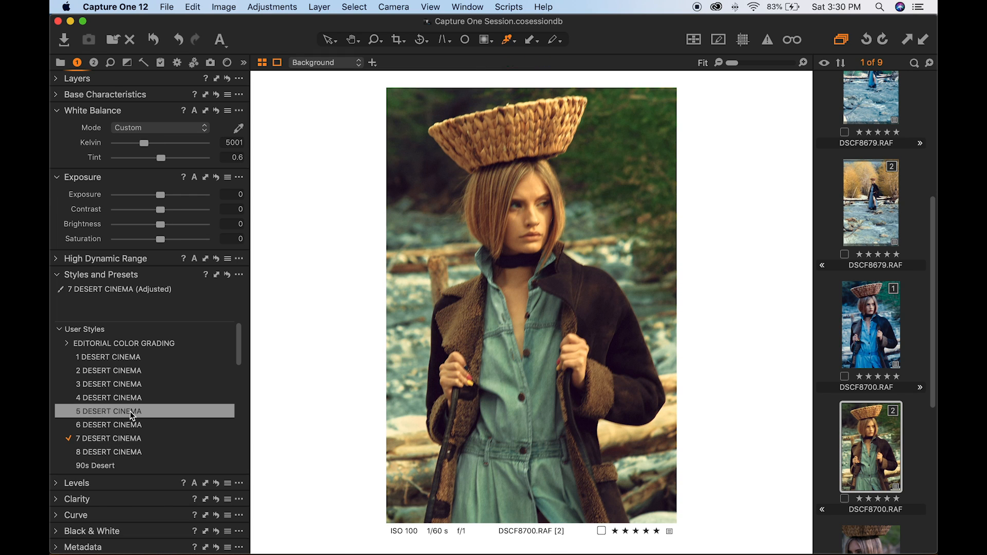
click(178, 39)
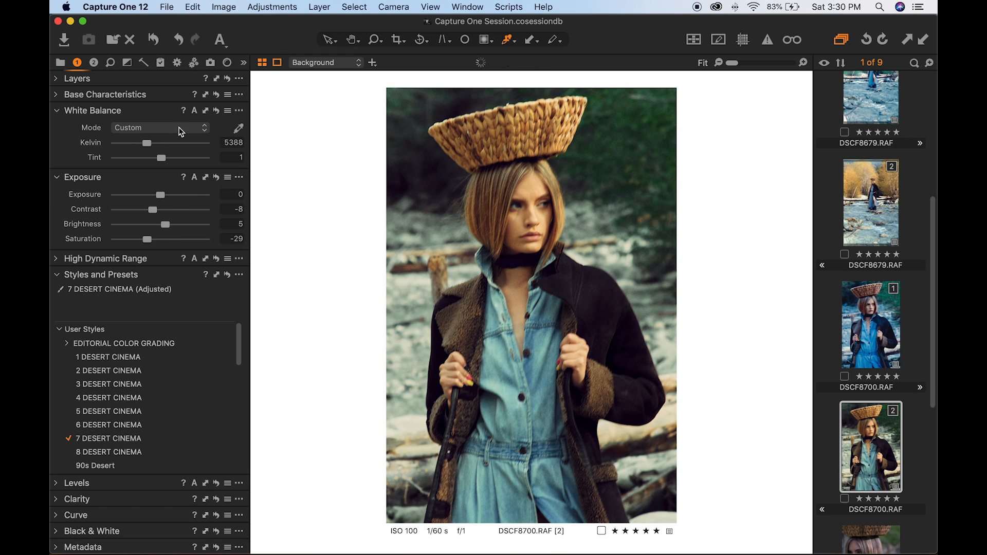
click(154, 39)
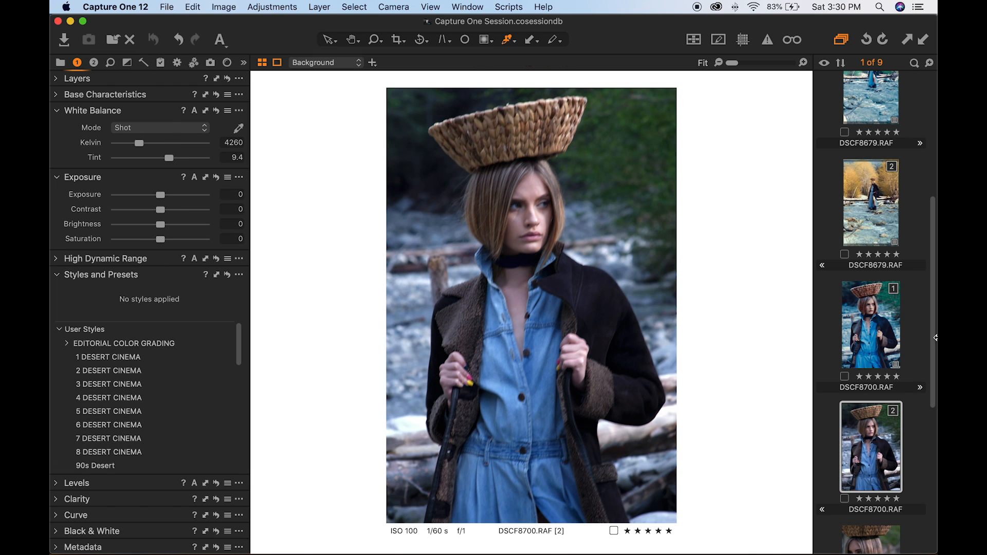
- Apply the copied adjustments to the second variant of DSCF8712.RAF
scroll(887, 374, down, 5)
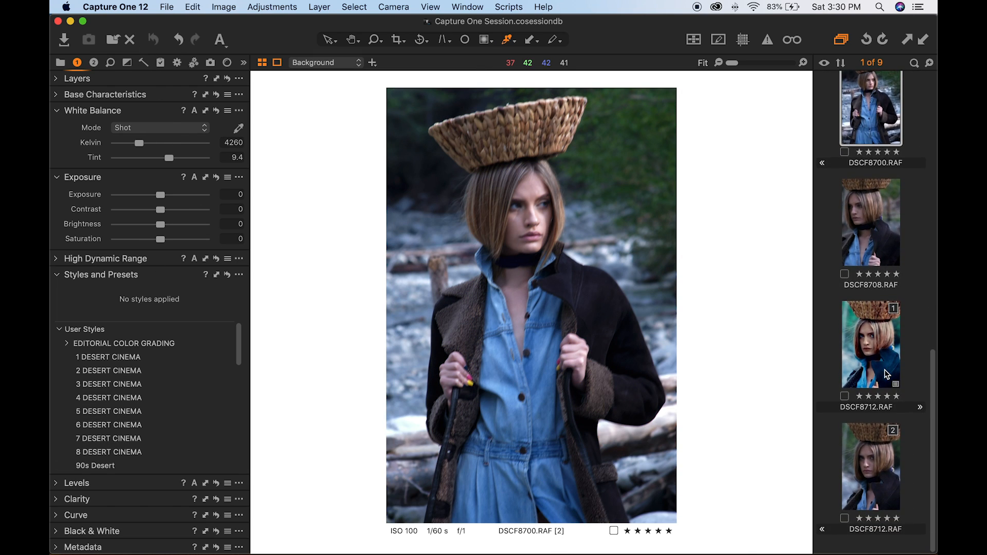
click(879, 466)
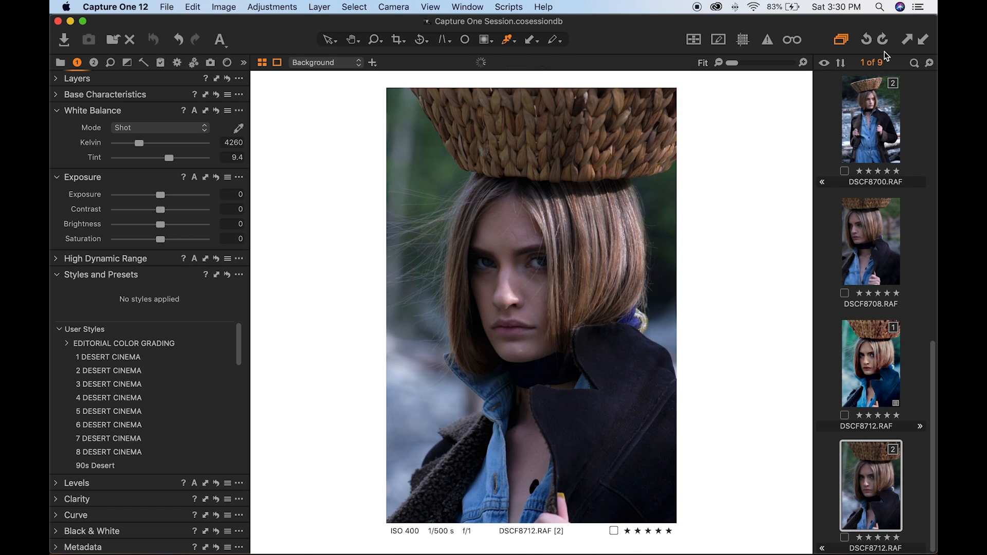
click(928, 41)
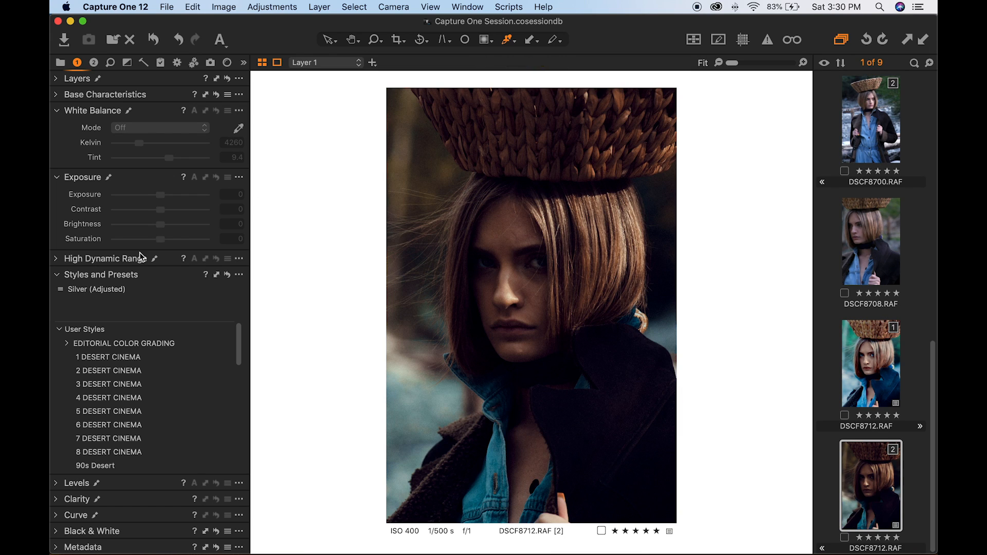
- Set the Background layer's Exposure to 0.63, Brightness to 3 and Saturation to 26 on DSCF8712.RAF's second variant
click(57, 78)
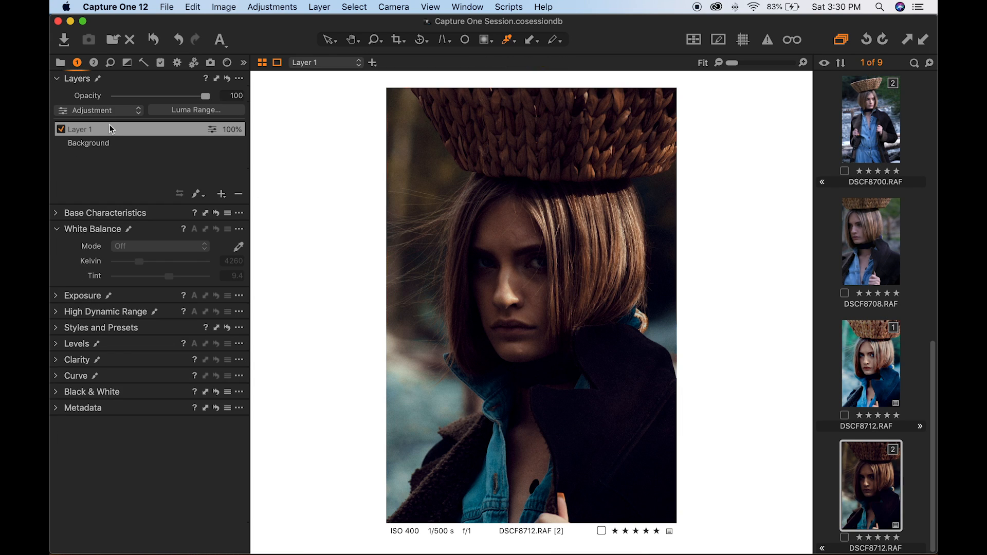
click(103, 147)
click(57, 297)
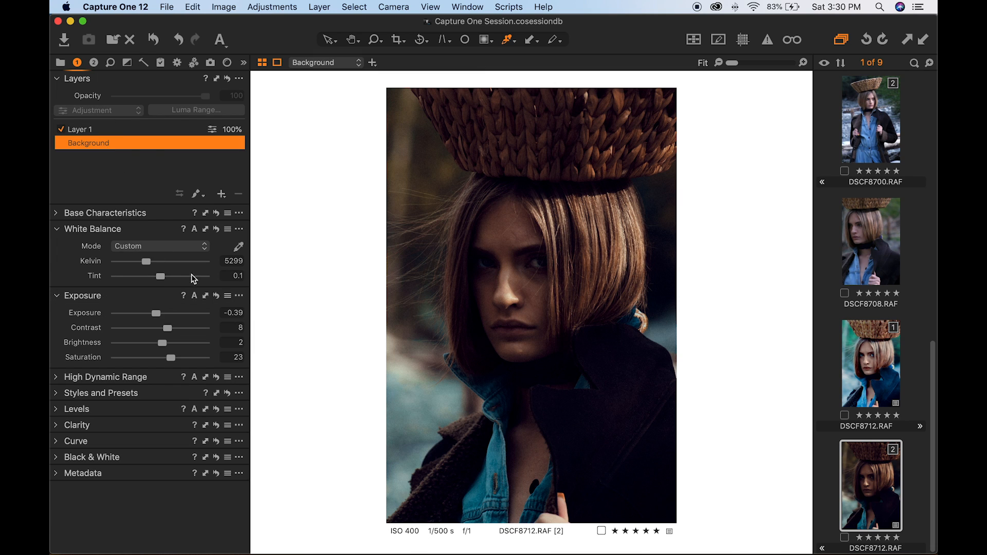
double_click(156, 313)
drag(166, 313, 172, 311)
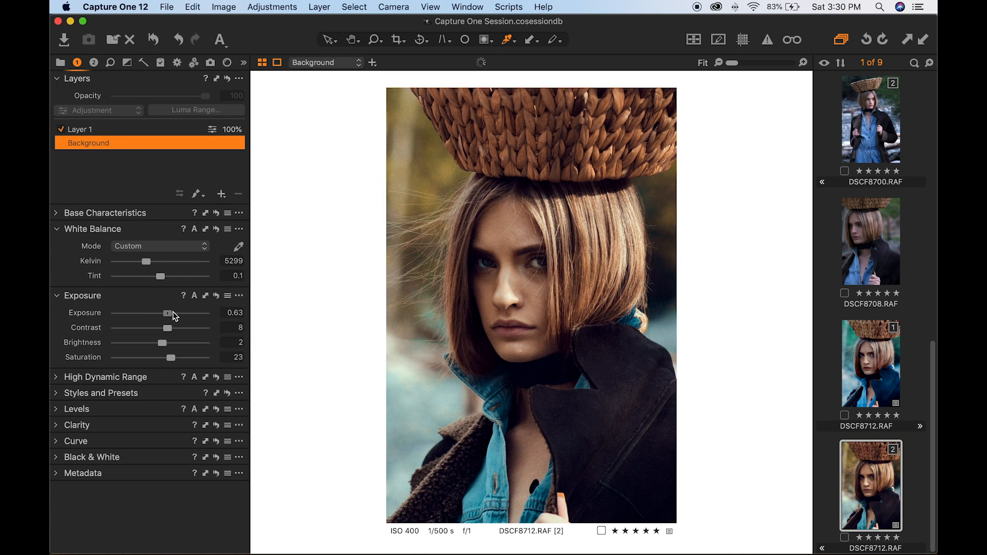
drag(165, 345, 169, 360)
- Add an Advanced Color Editor range for the red of the lips, narrow its hue span and set Smoothness to 23.3
click(93, 63)
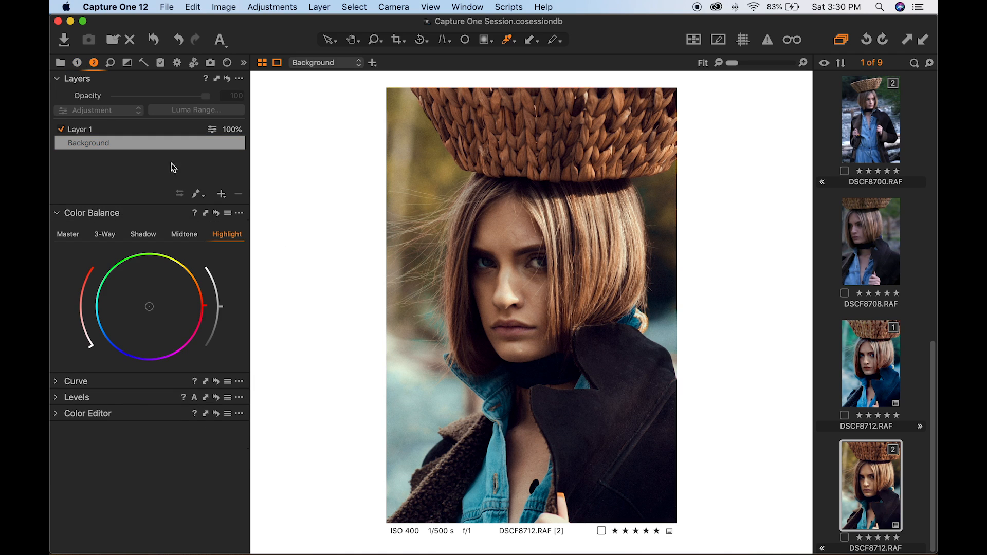
alt+click(56, 413)
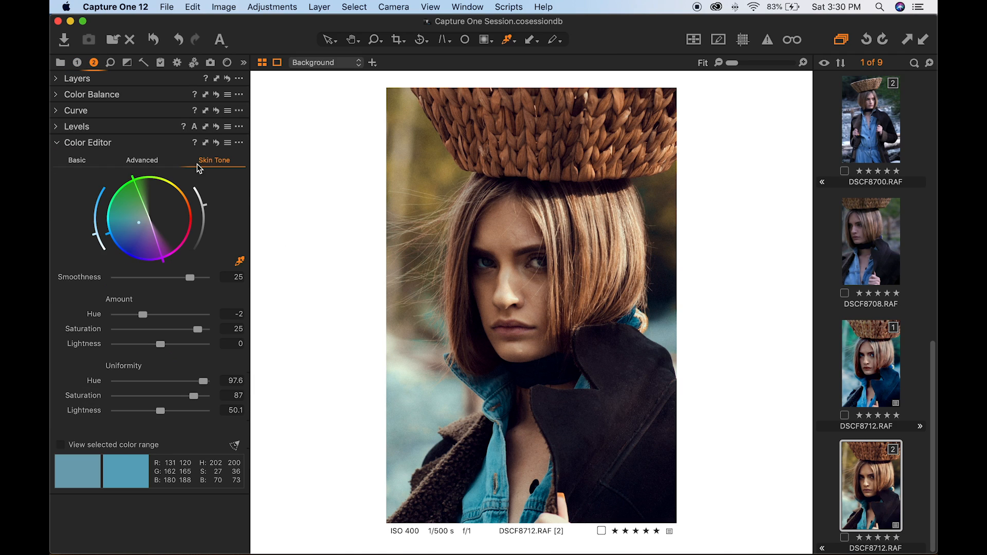
click(150, 163)
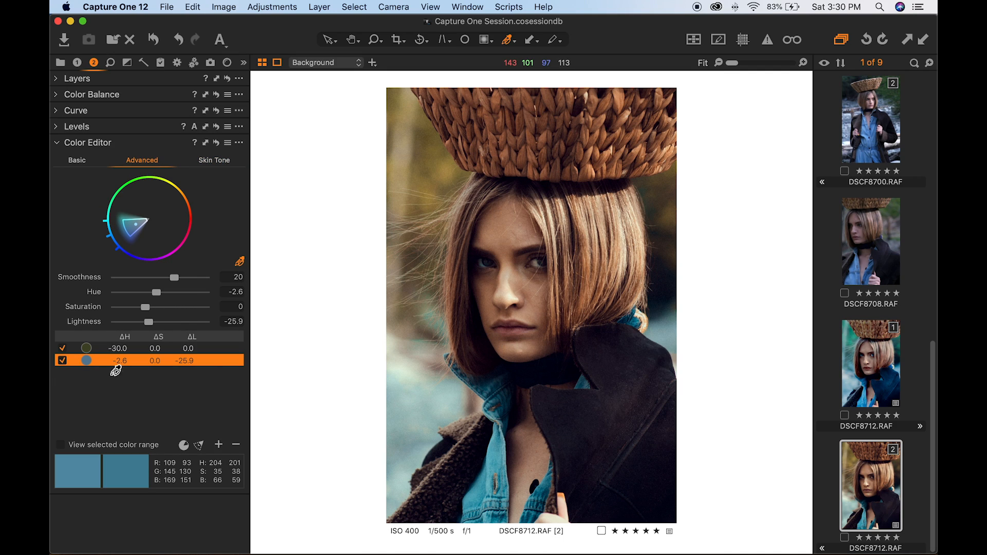
click(60, 445)
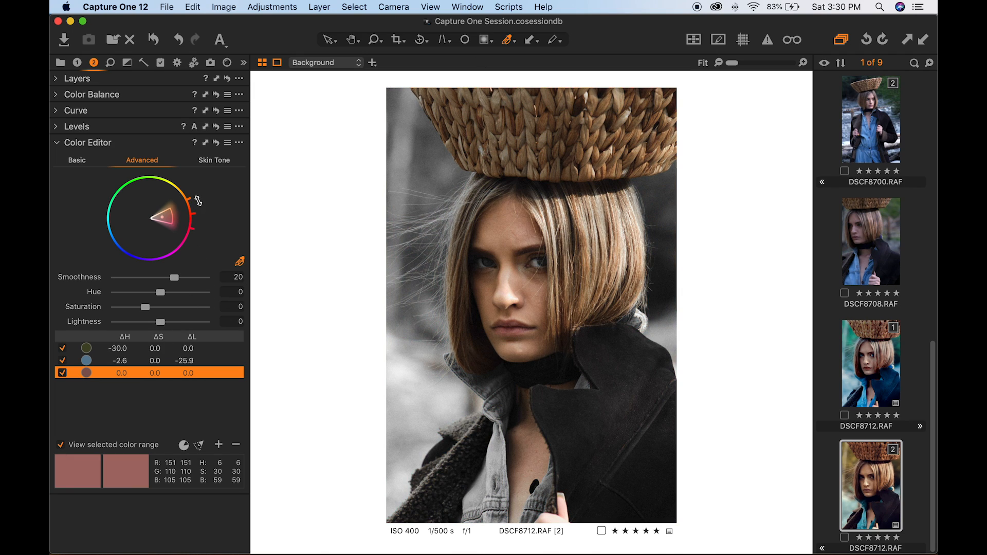
drag(198, 200, 196, 227)
drag(174, 277, 185, 278)
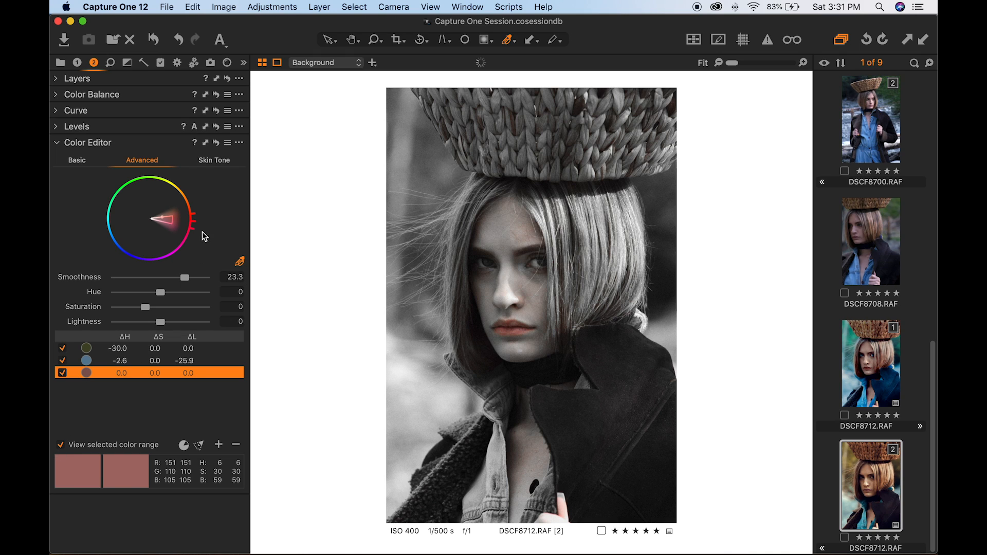
drag(196, 221, 195, 225)
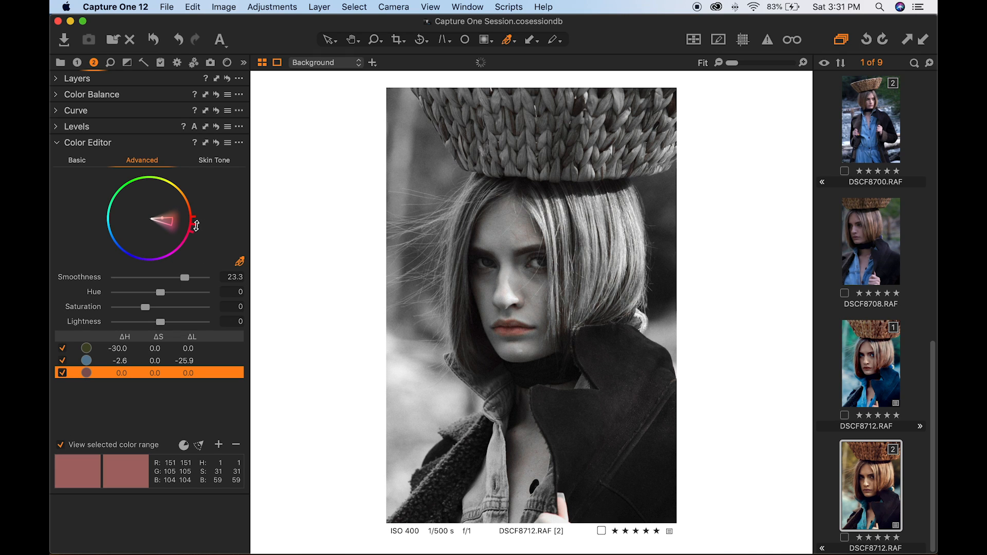
- Turn off the selected colour range view and set the lip colour range's Saturation to 37.3
click(60, 445)
drag(145, 307, 154, 308)
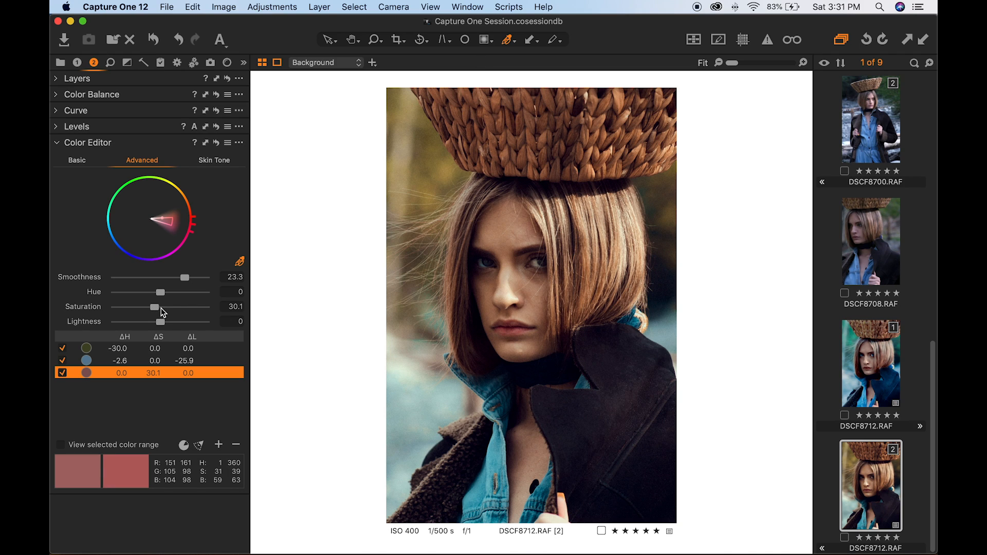
drag(160, 308, 163, 308)
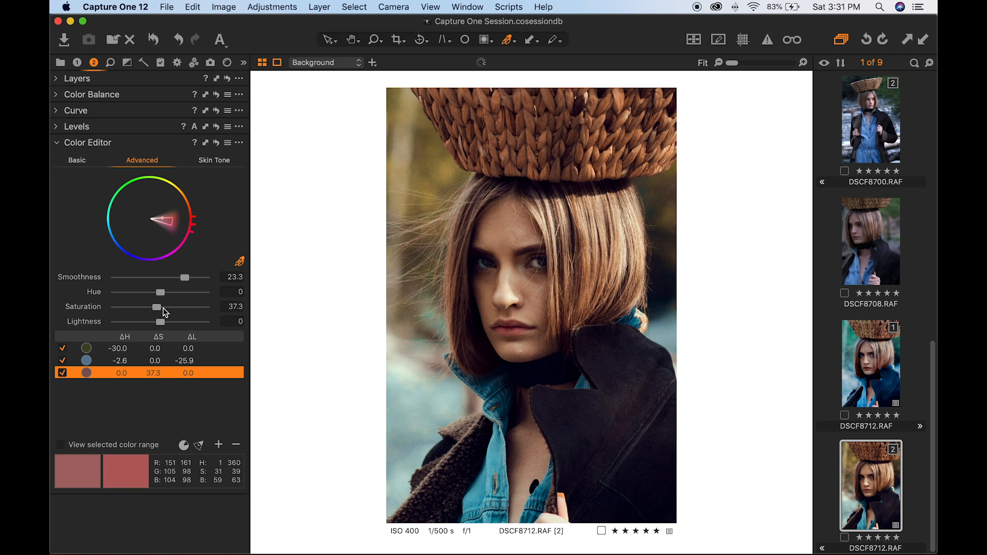
- Set the Background layer's white balance Kelvin to 5001, and return to DSCF8646.RAF's second variant
click(78, 63)
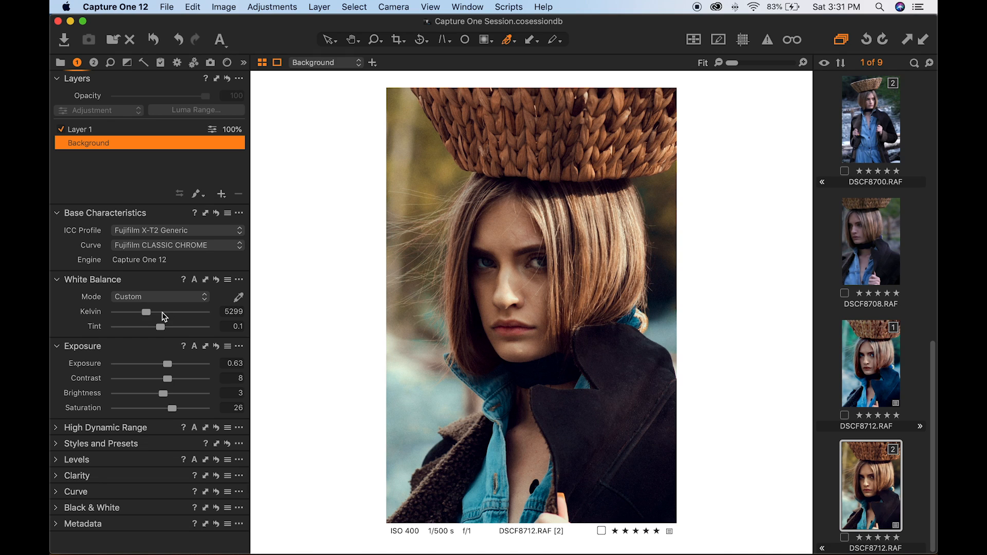
drag(147, 312, 144, 312)
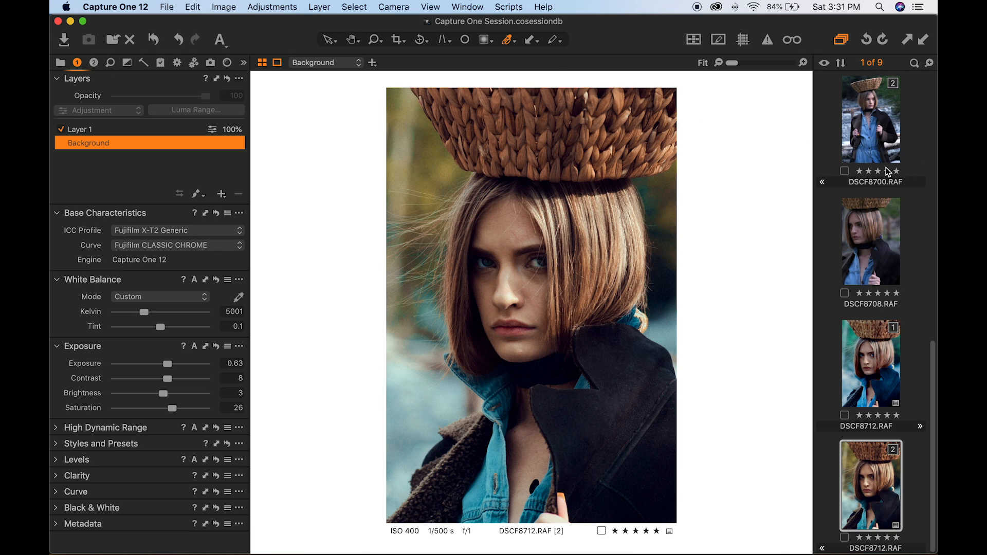
scroll(878, 164, up, 10)
click(885, 226)
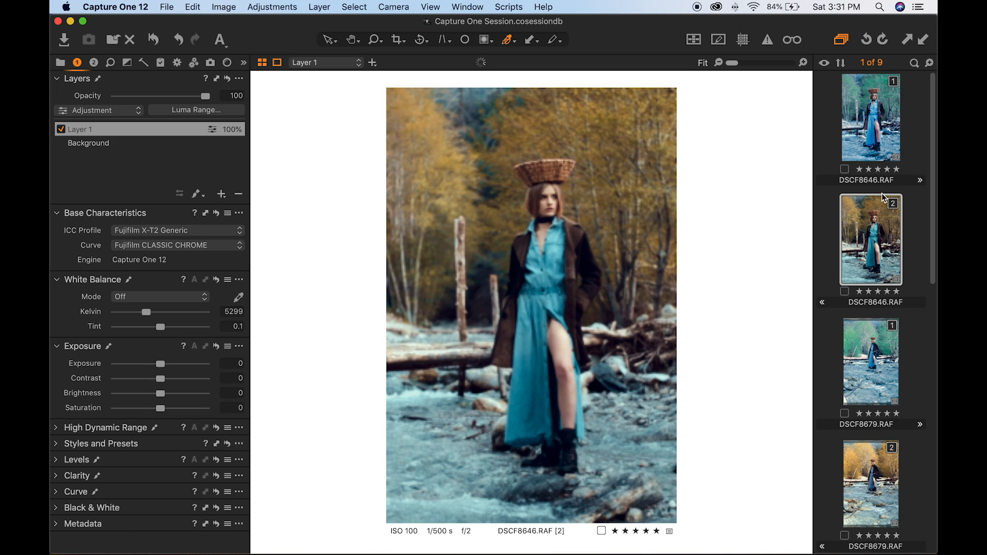